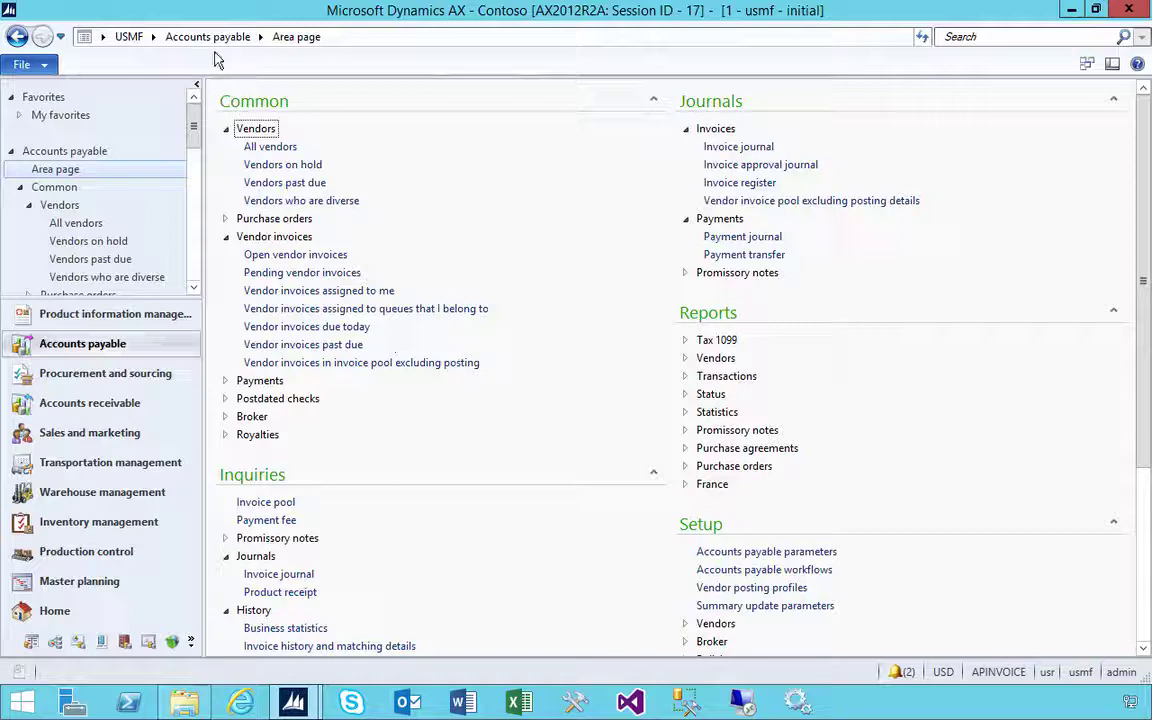
Open active version 4.0.0.0 of the Vendor invoice workflow from the Accounts payable workflows for editing.
click(708, 571)
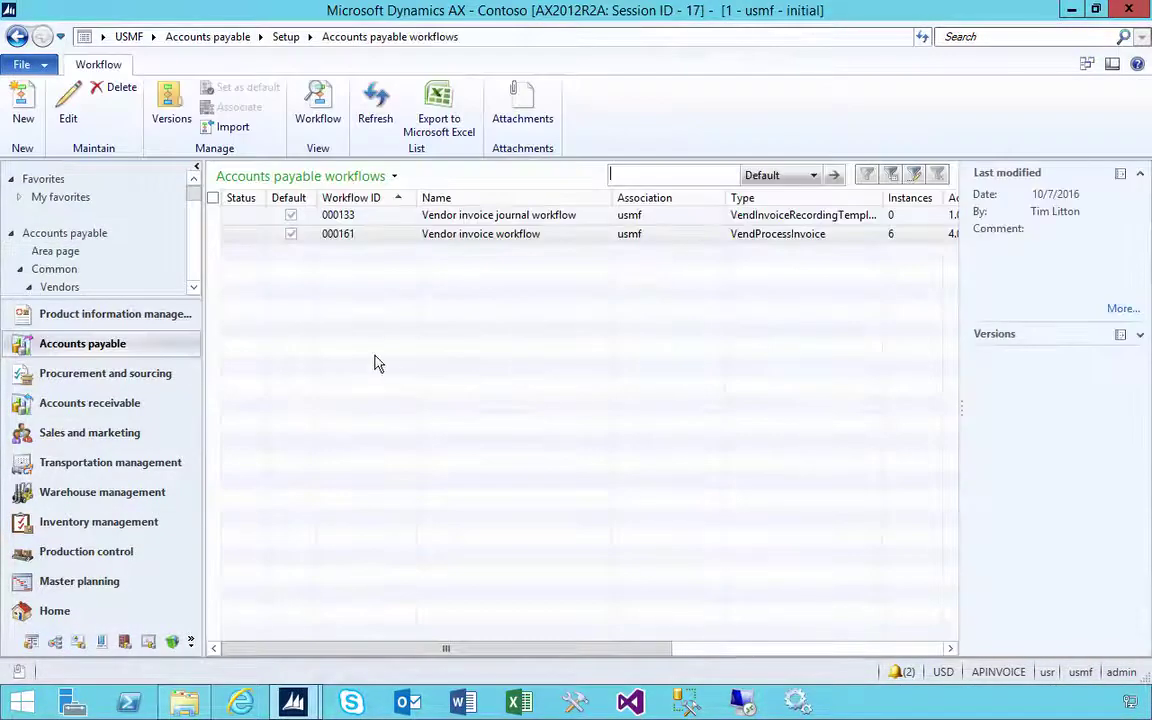
click(458, 240)
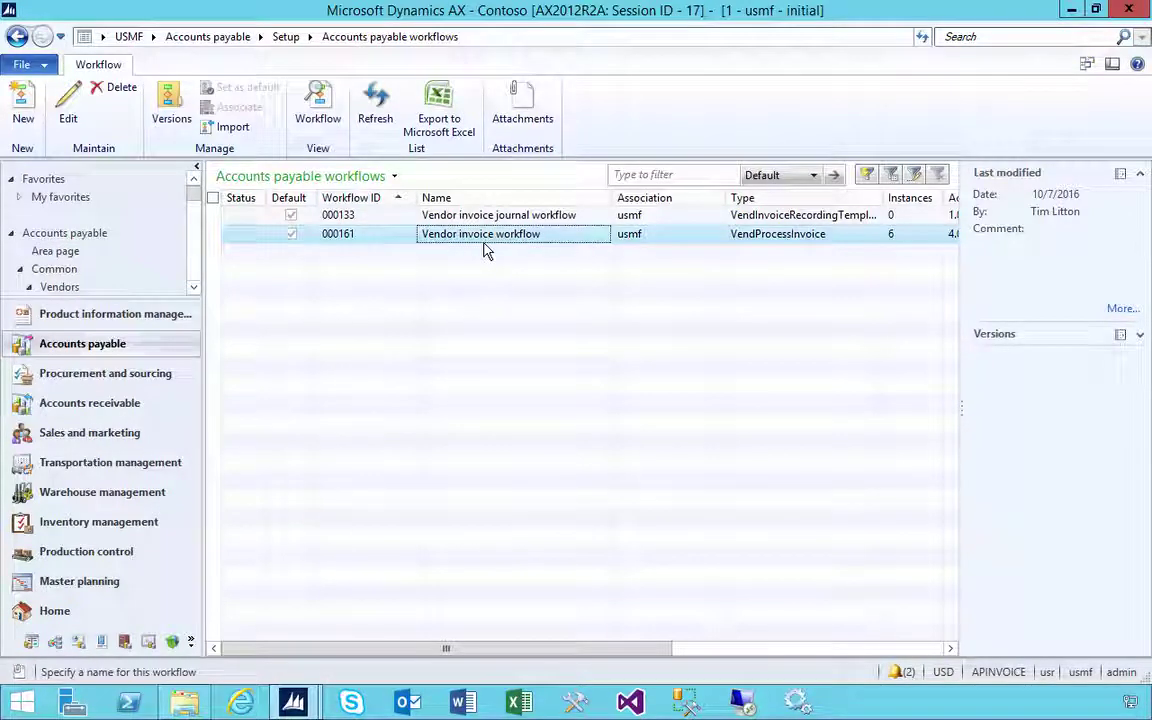
click(171, 112)
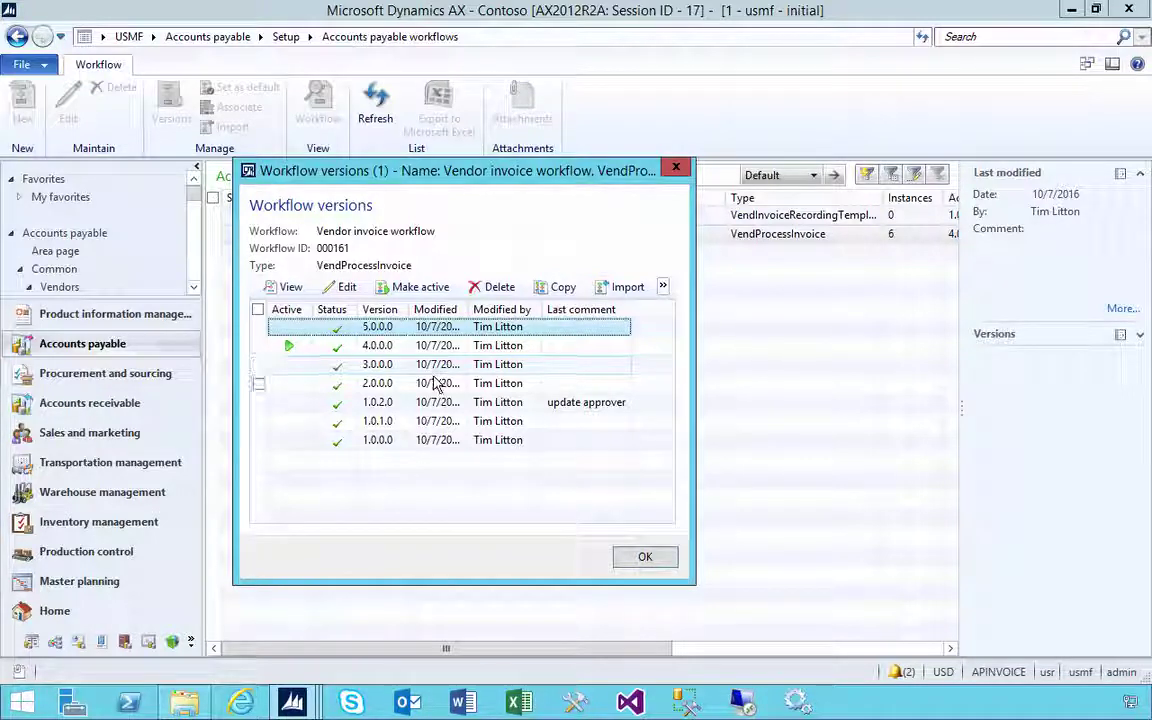
click(378, 347)
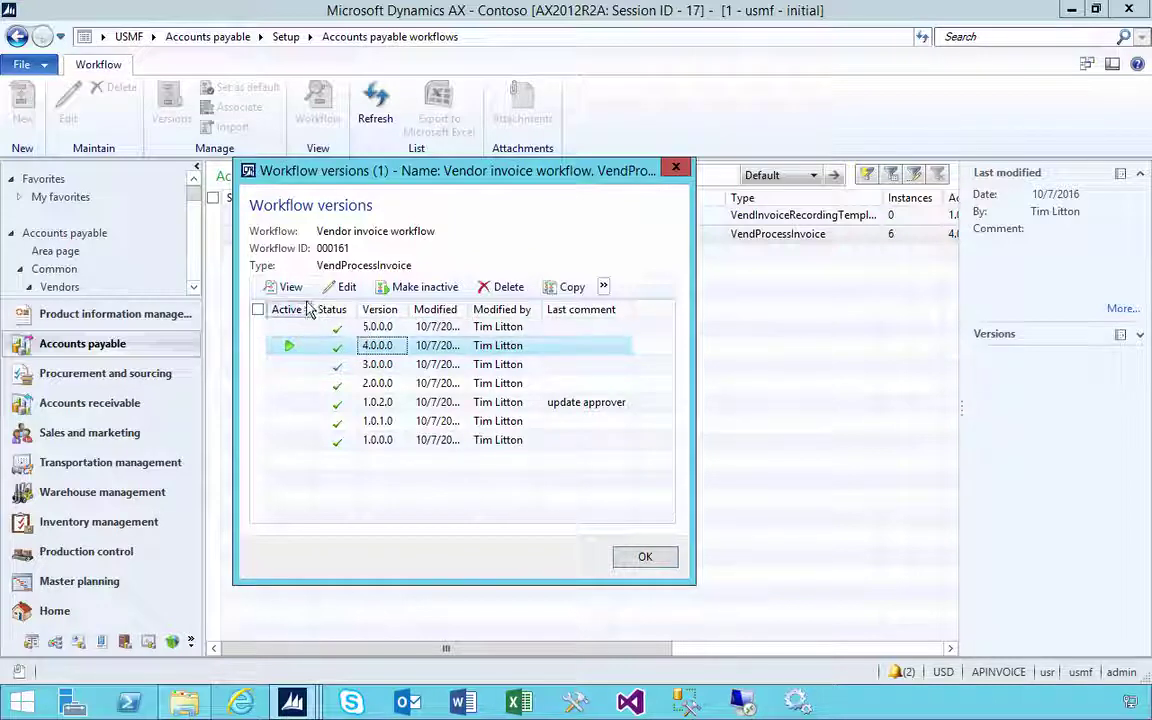
click(341, 287)
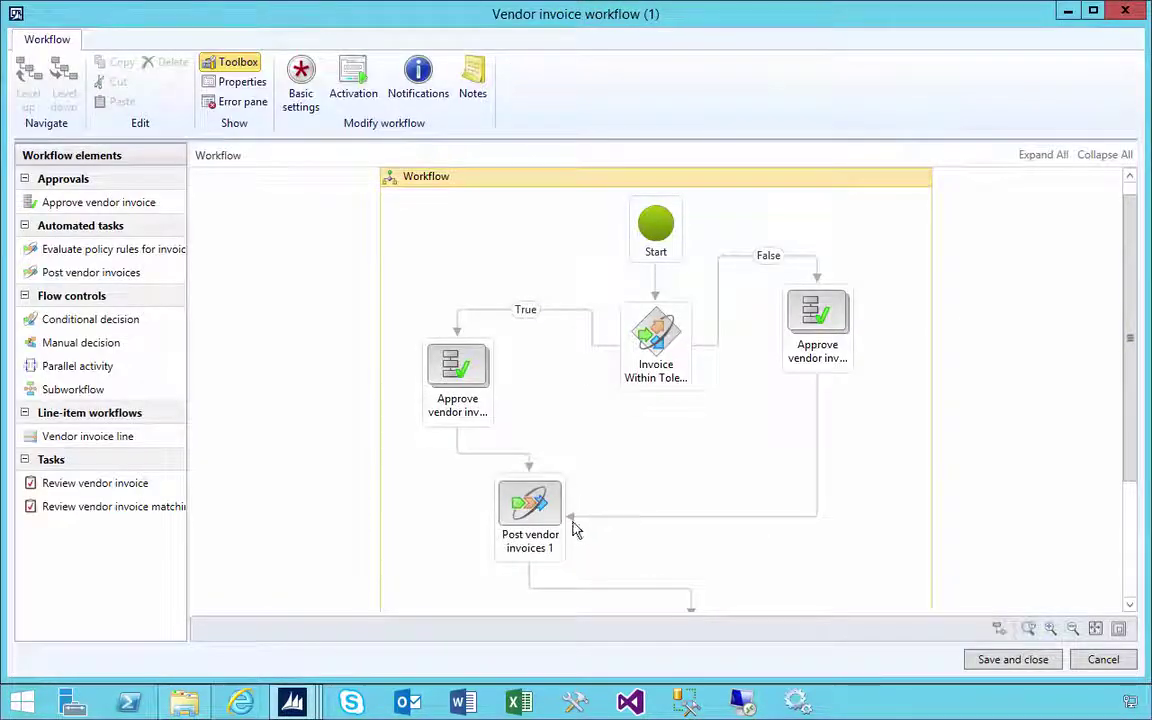
Inspect the order of the Post vendor invoices and Approve vendor invoice elements in version 4.0.0.0, and close it without saving.
click(505, 505)
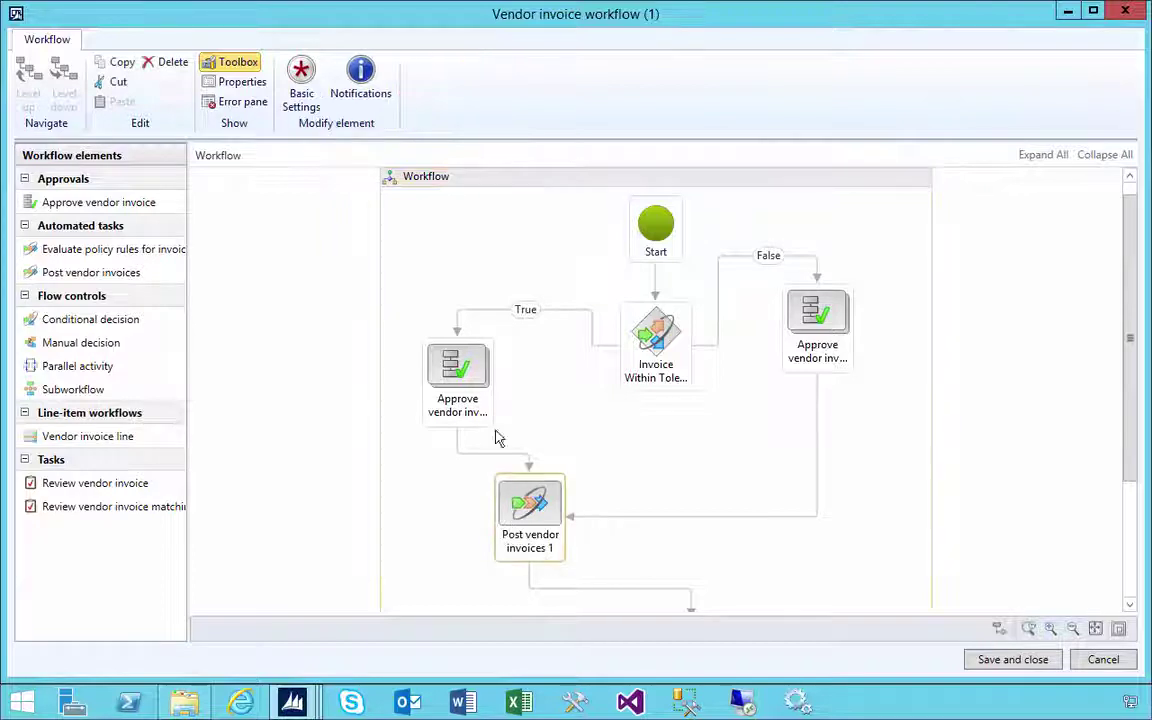
click(459, 369)
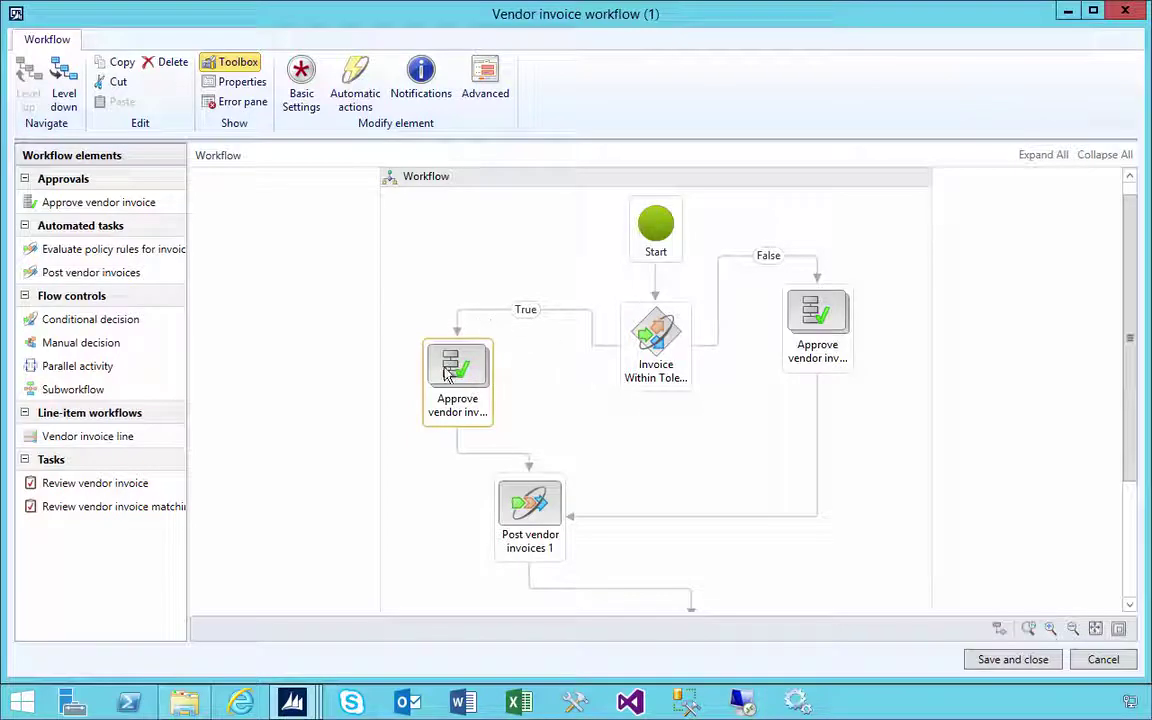
click(550, 505)
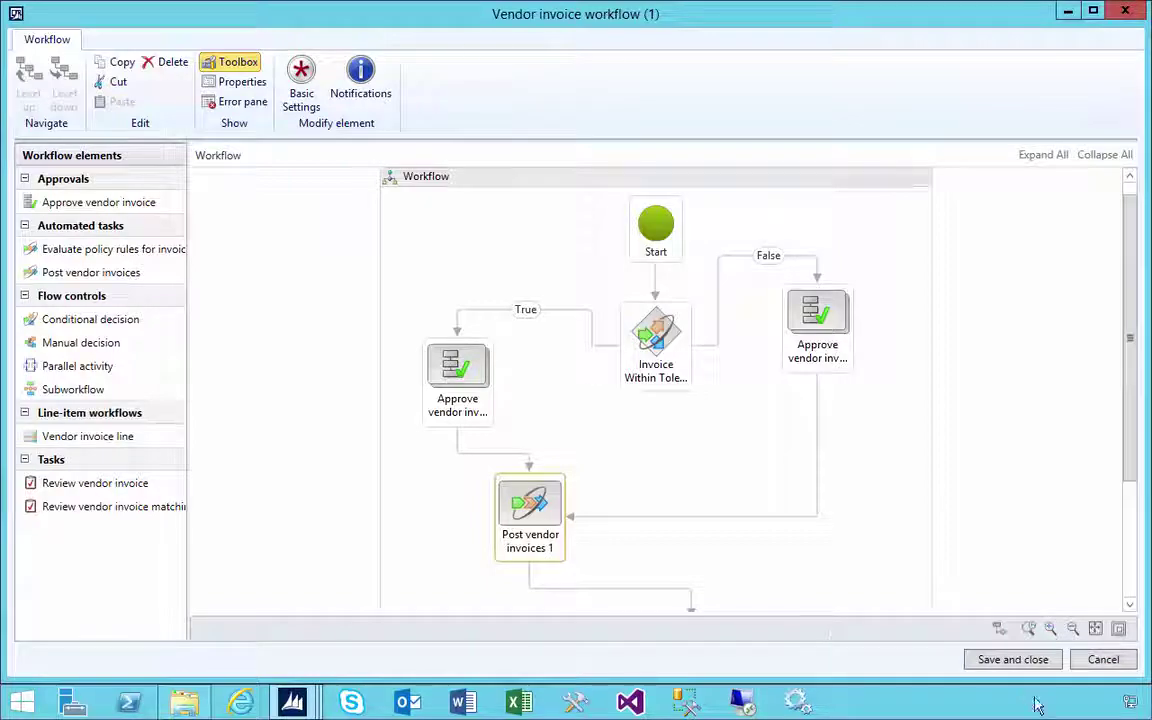
click(1110, 662)
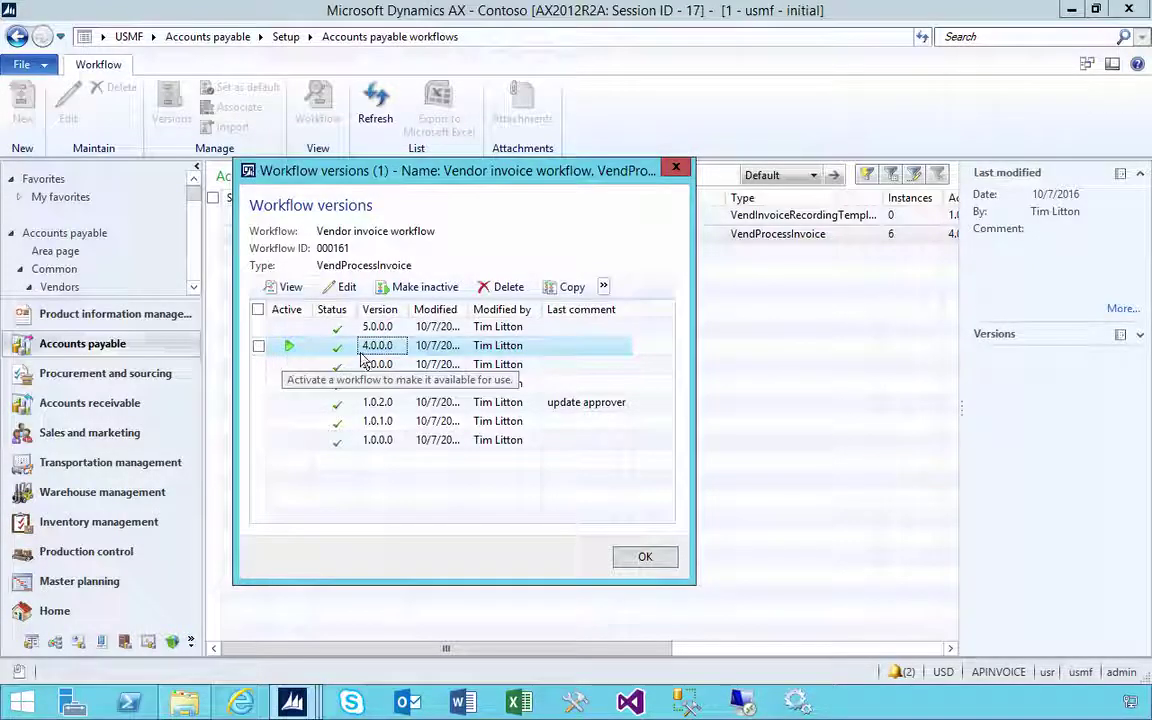
Inspect the order of the posting and approval elements in workflow version 5.0.0.0, leave without saving, and close the version list.
click(392, 330)
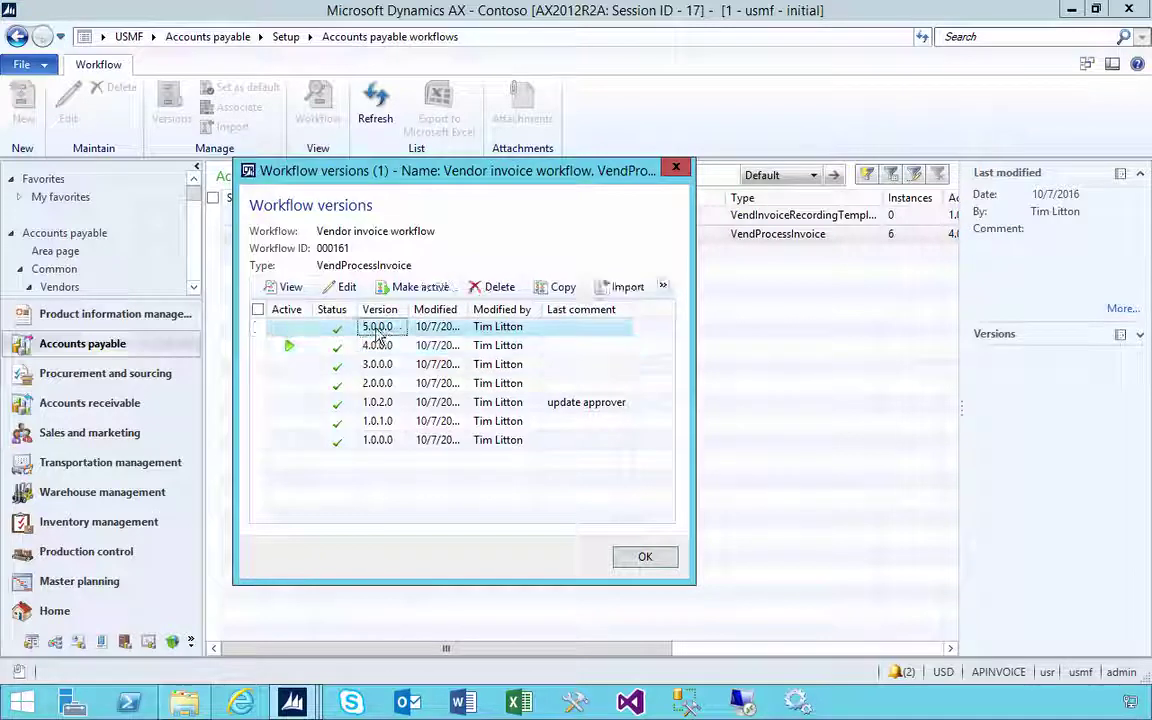
click(343, 289)
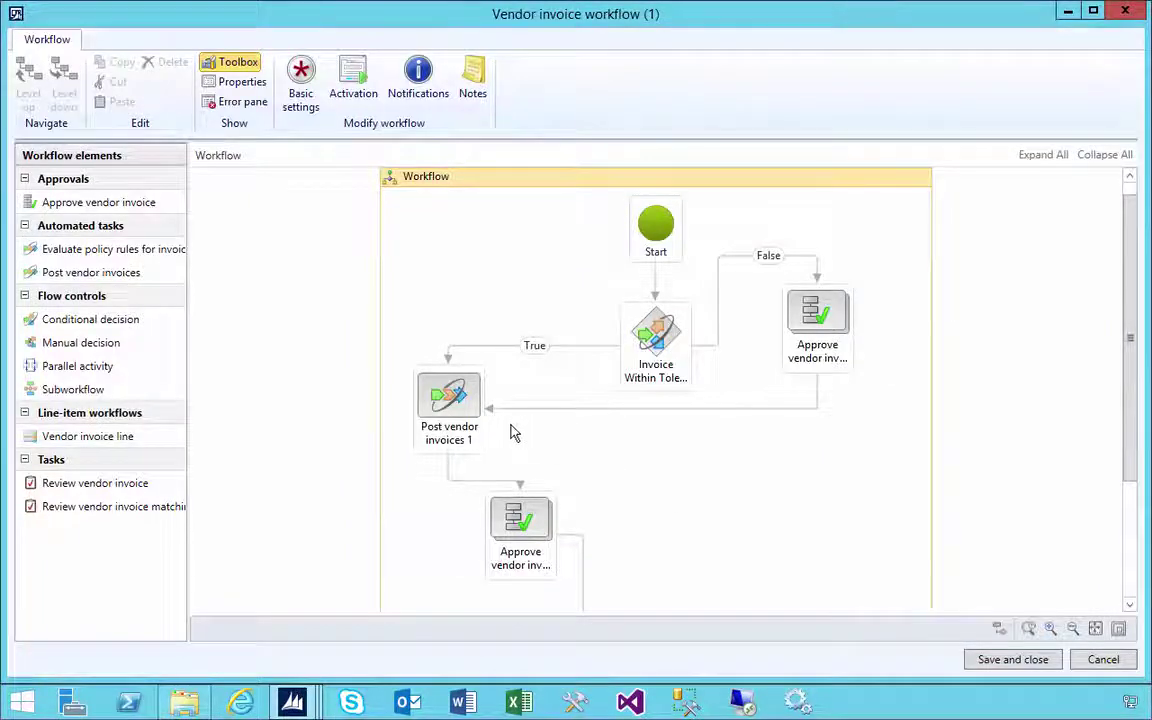
click(430, 398)
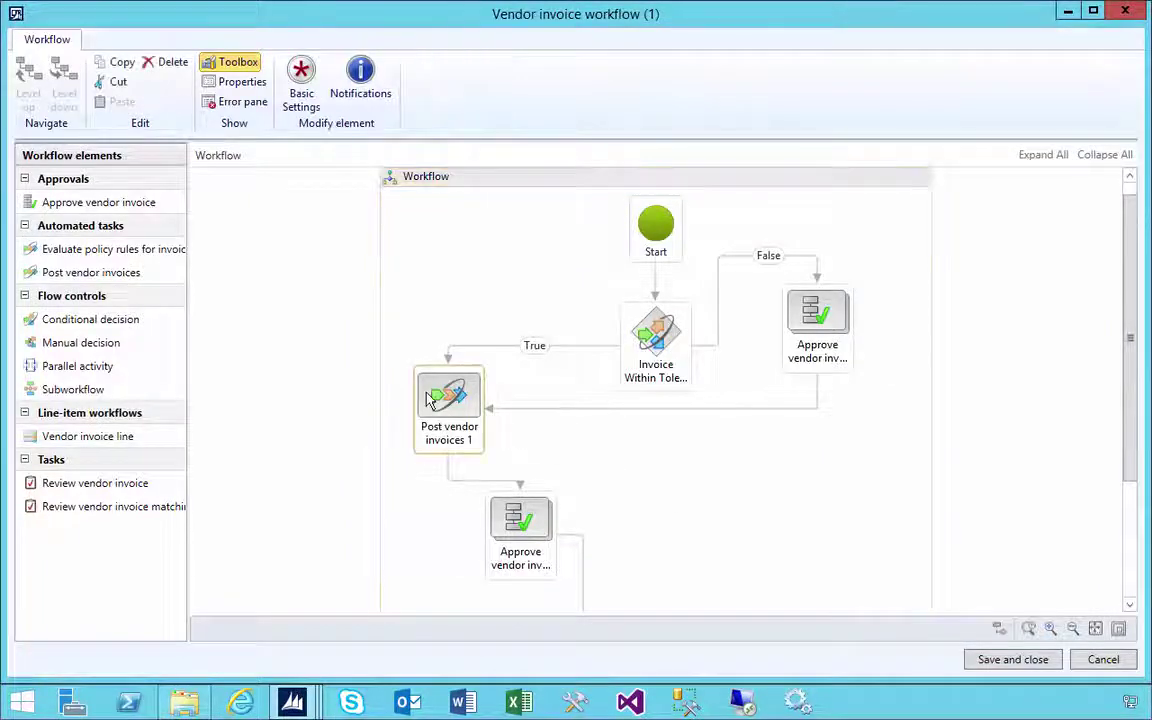
click(518, 533)
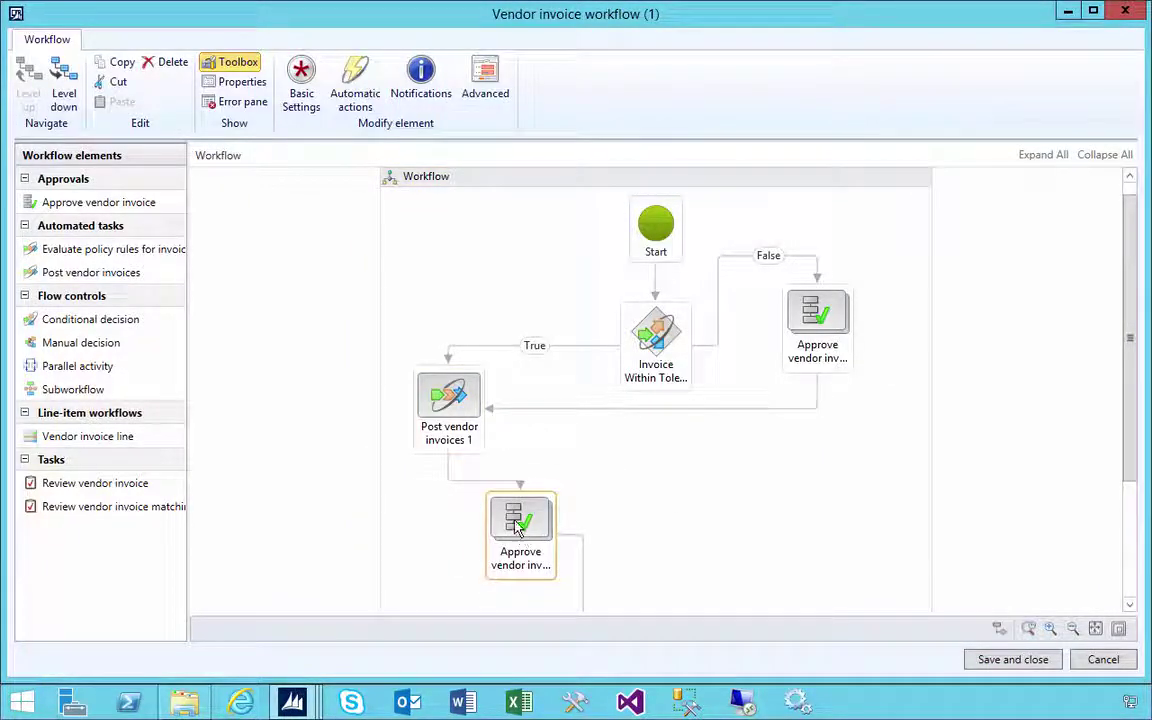
click(1113, 664)
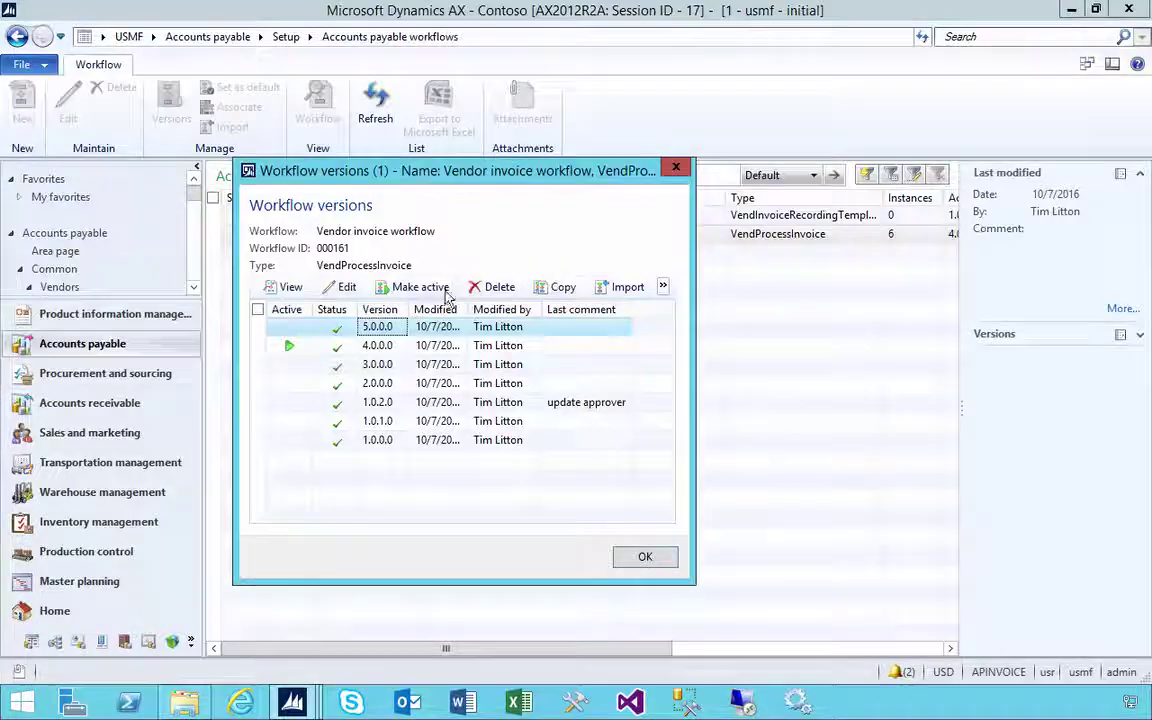
click(378, 346)
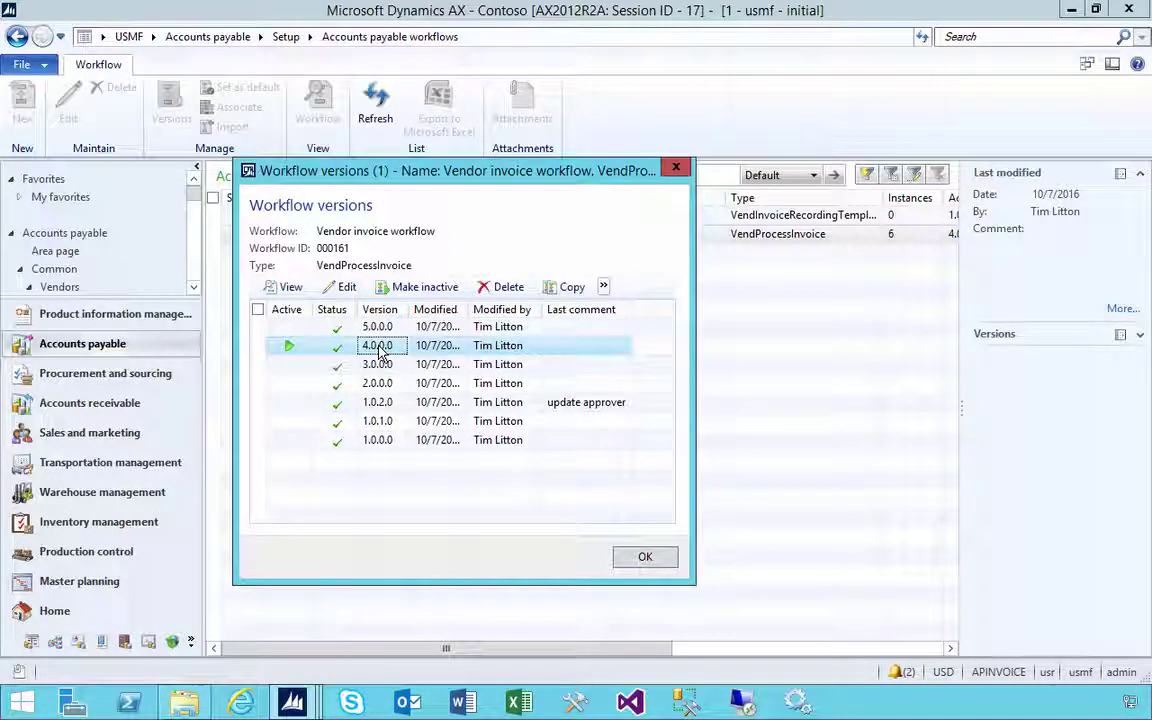
click(676, 168)
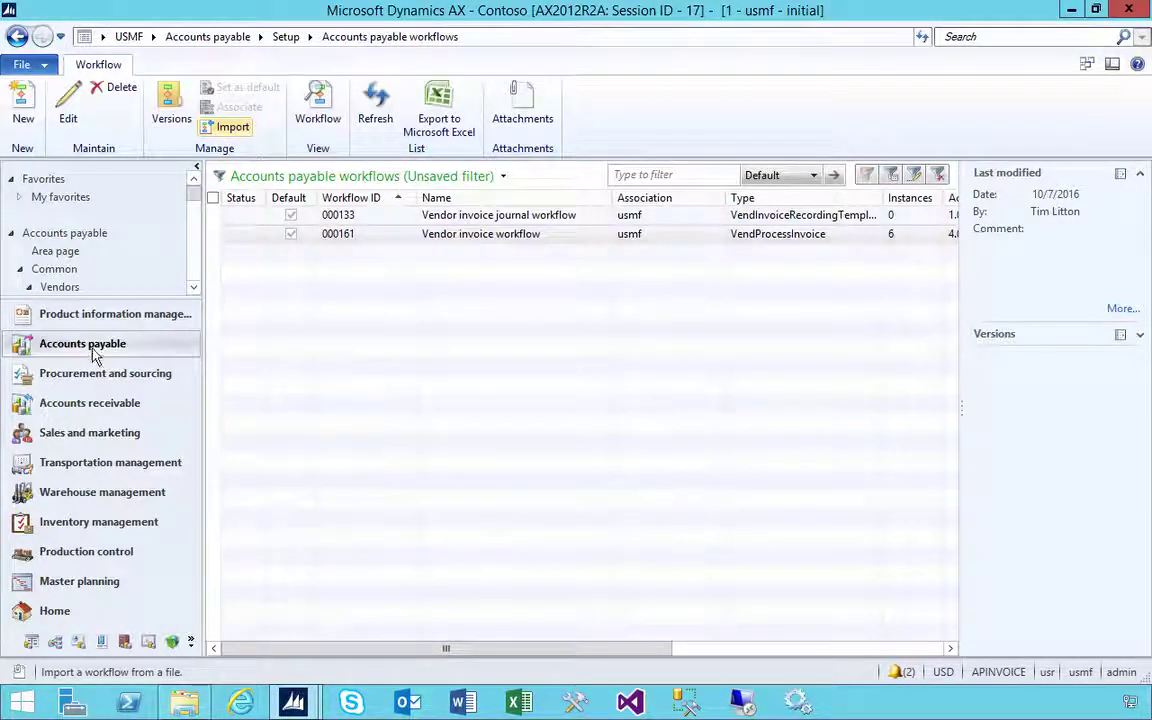
Create a new vendor invoice from the pending vendor invoices in Accounts payable.
click(200, 38)
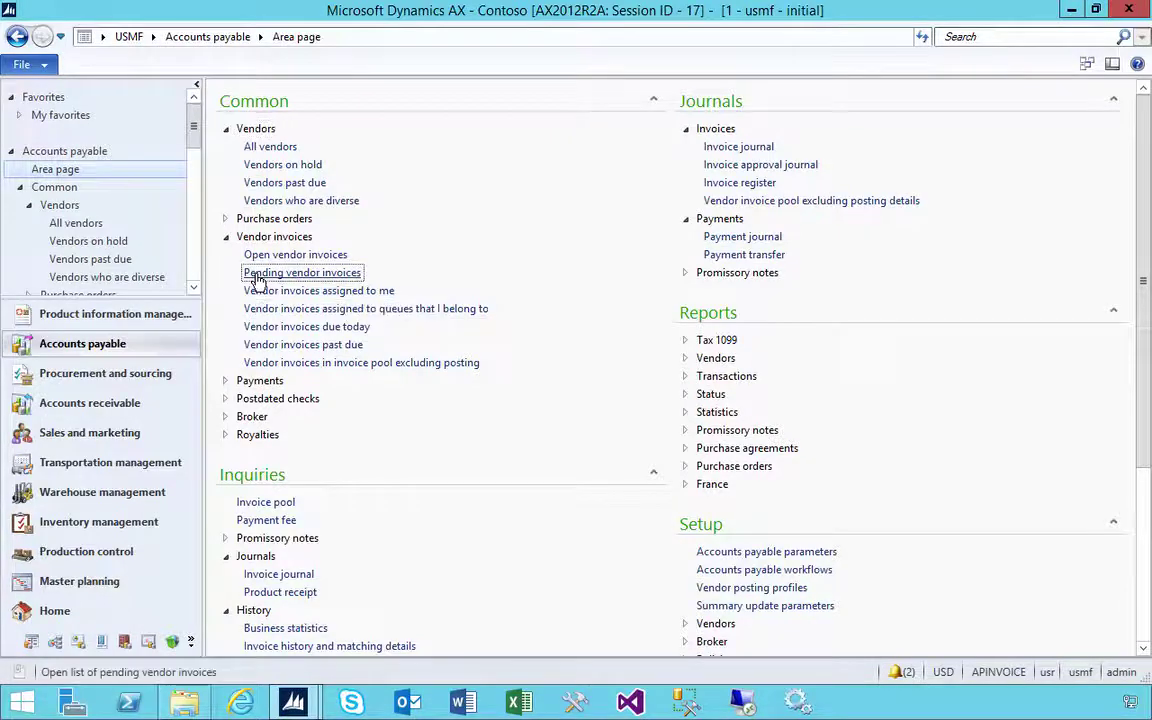
click(255, 272)
key(ctrl+n)
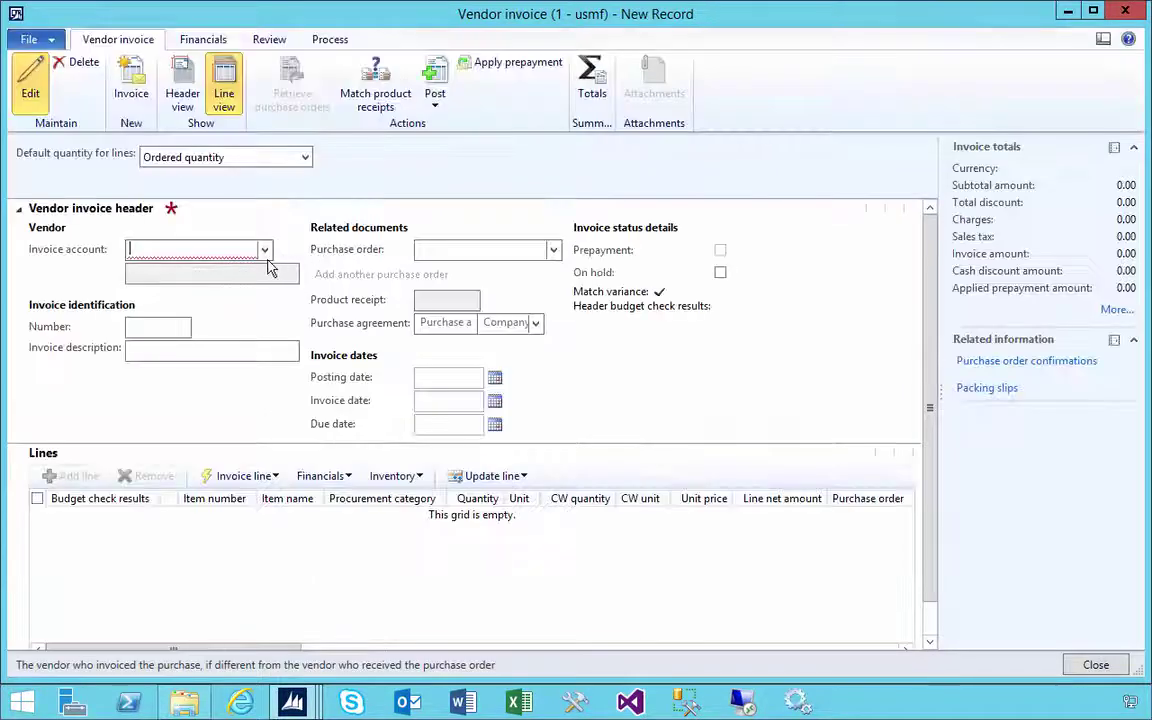
Fill in the invoice header with vendor X400, invoice number B1 and the vendor's first open purchase order.
text(X)
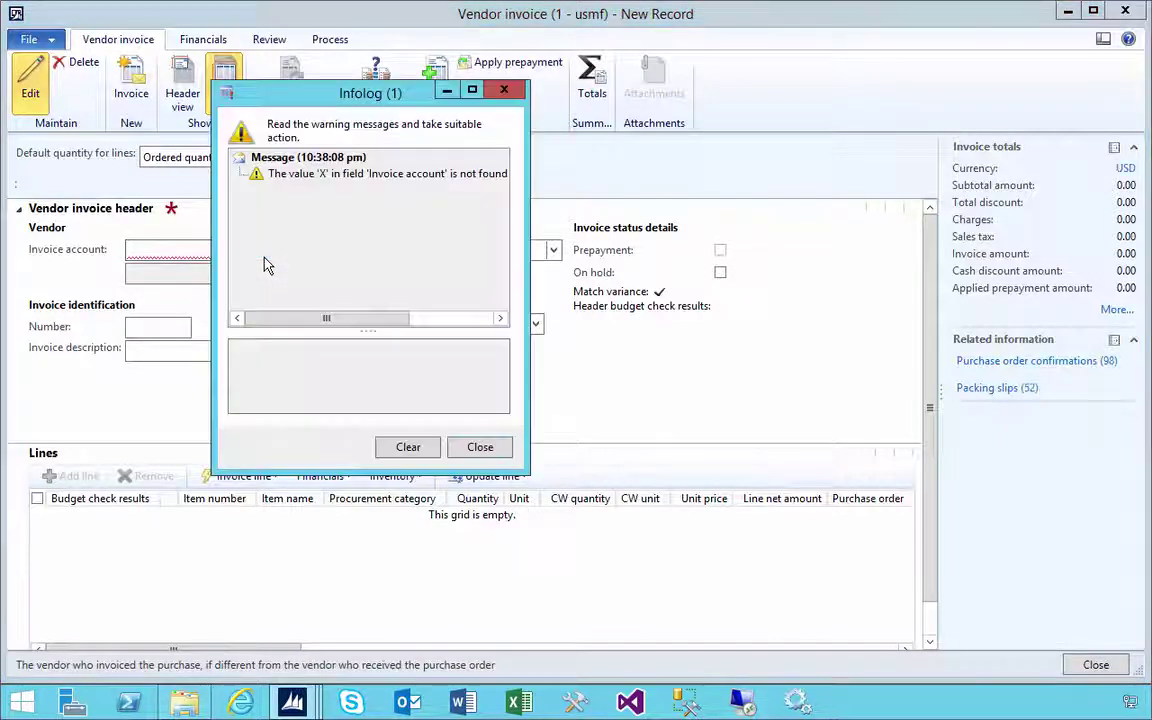
key(Tab)
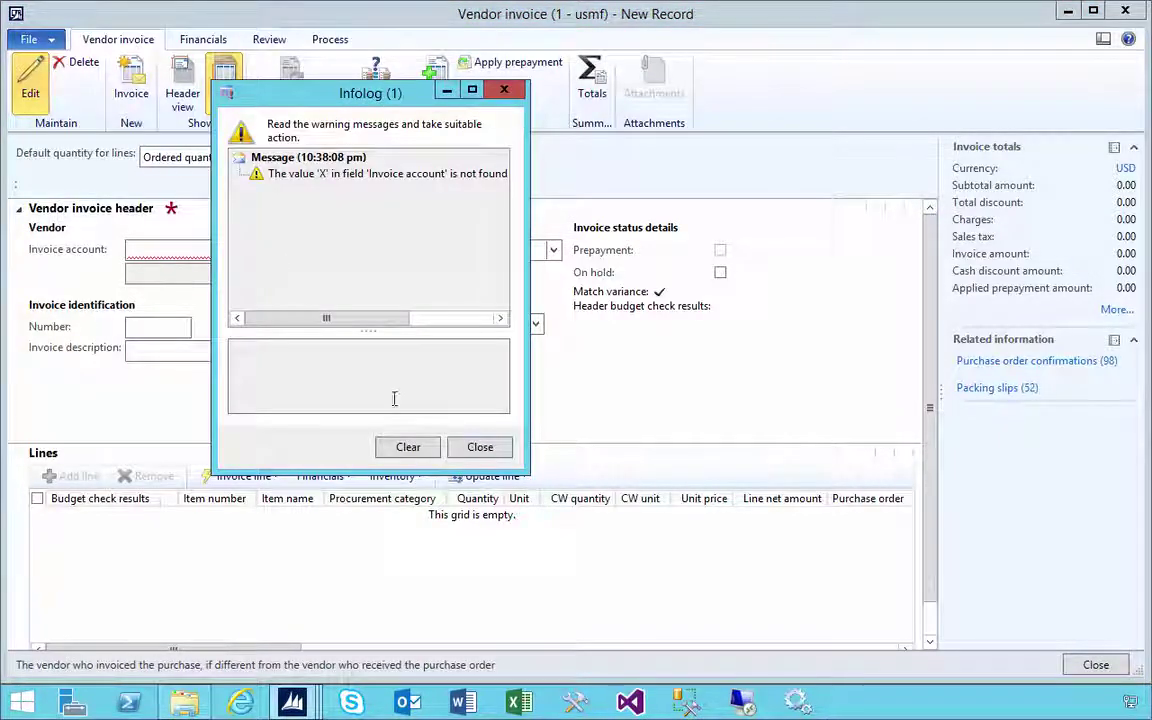
click(479, 447)
text(400)
key(Tab)
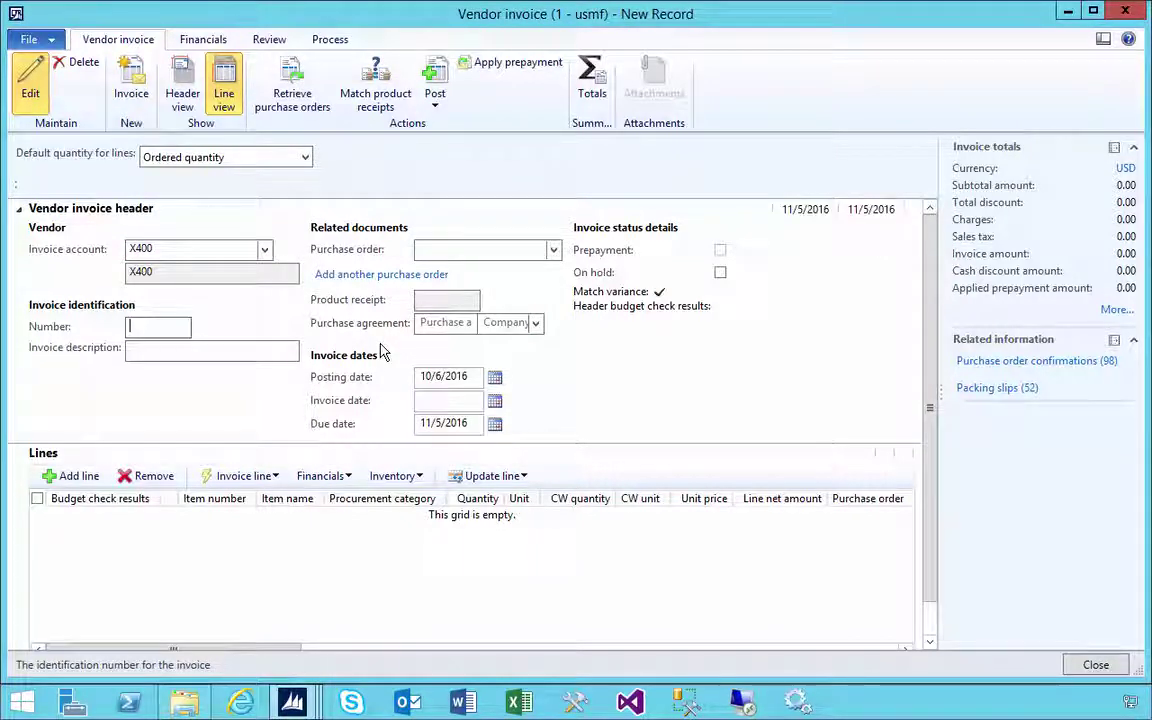
key(Tab)
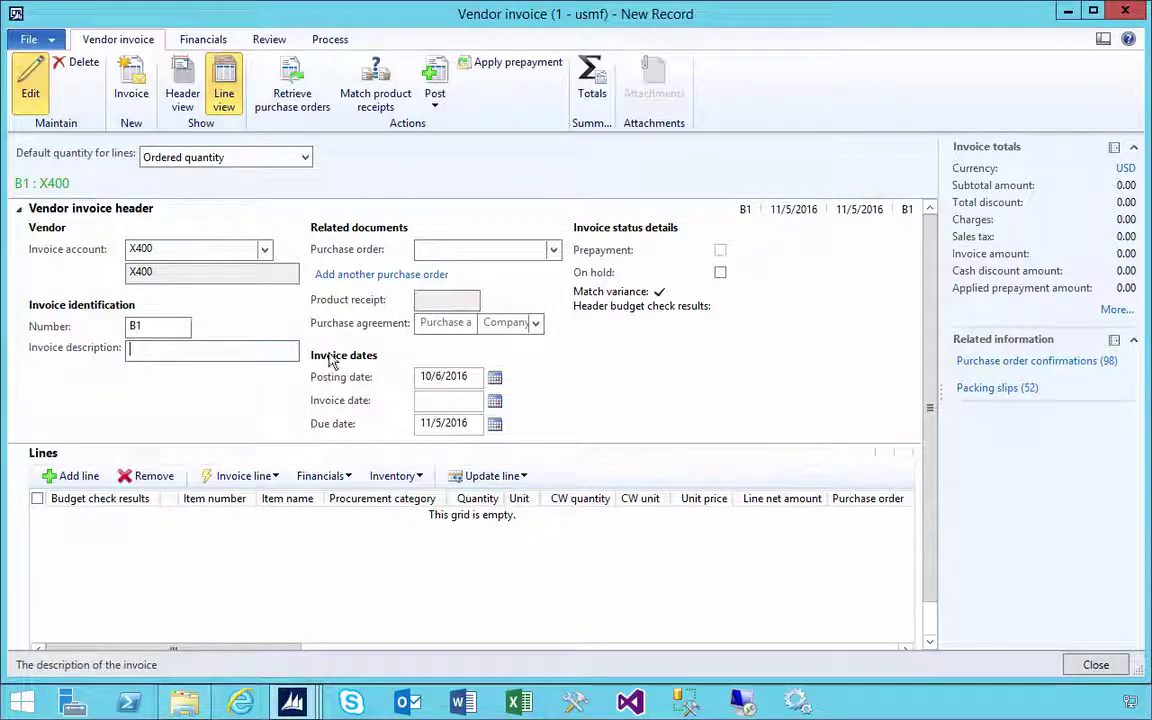
click(553, 250)
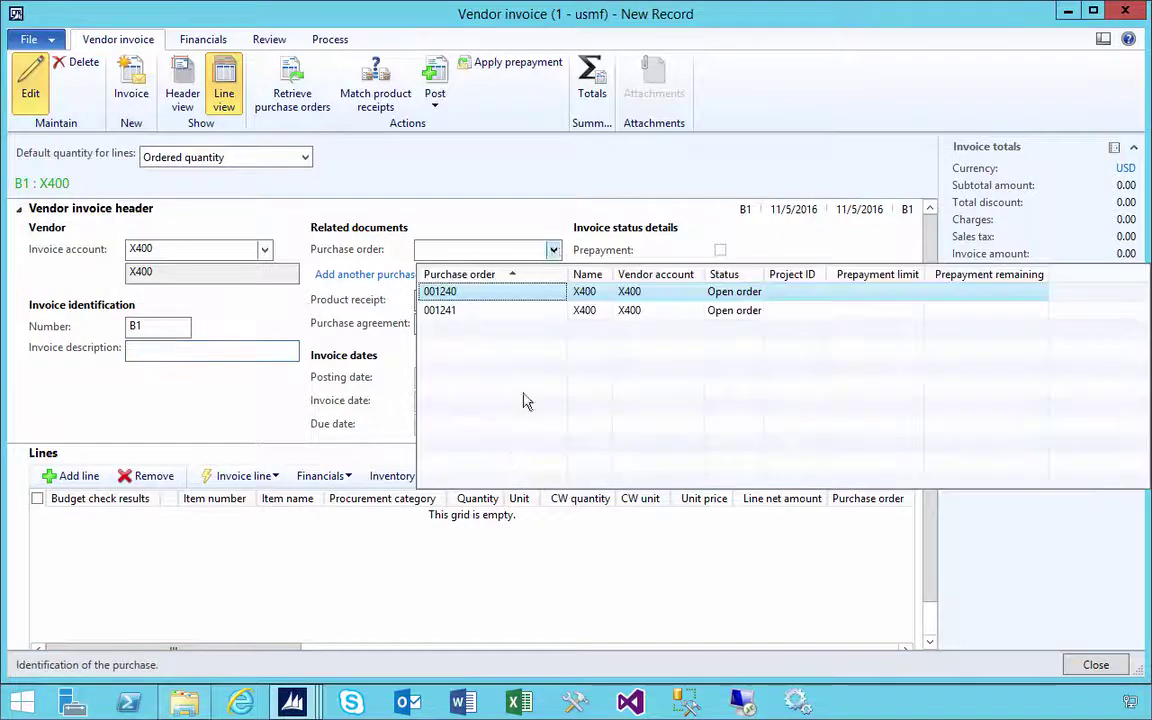
click(450, 294)
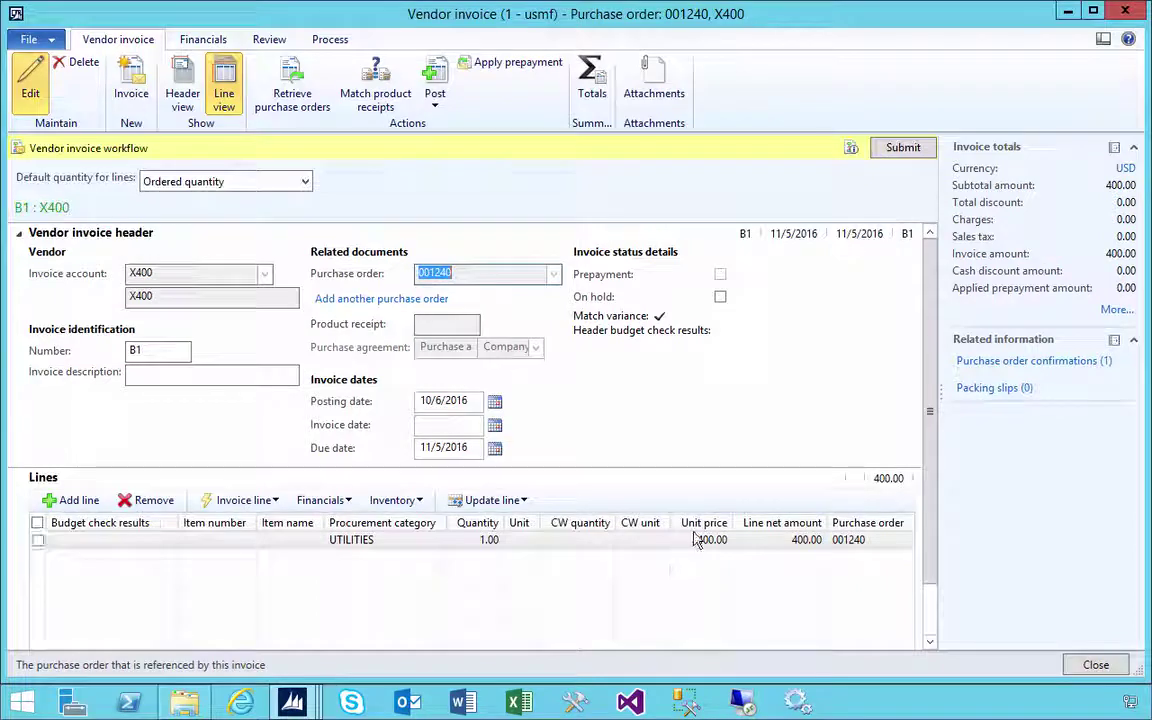
Review the invoice's approval details in the header and the unit price on its UTILITIES line.
click(200, 106)
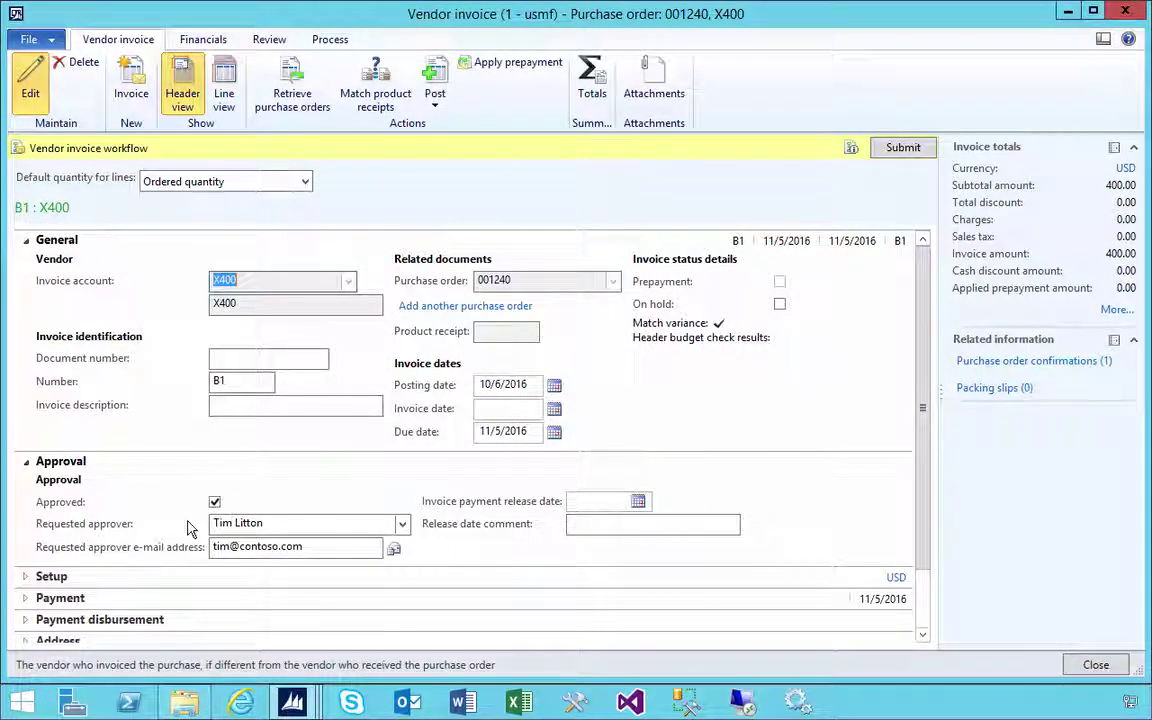
click(222, 95)
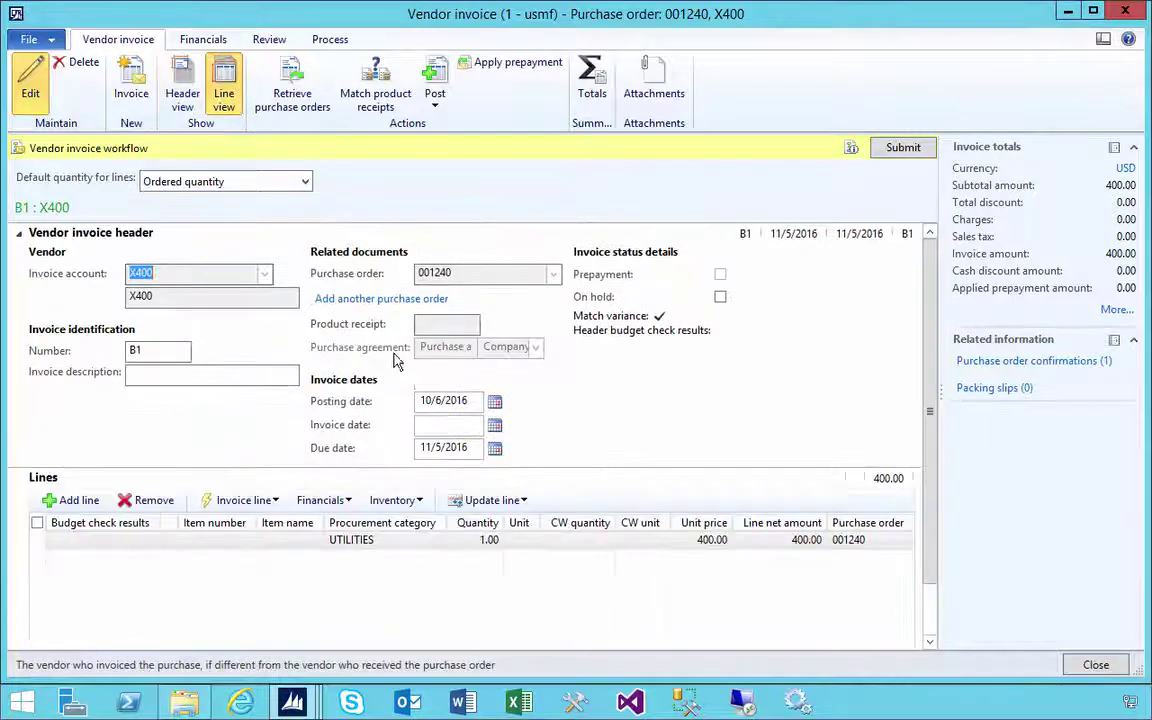
click(711, 540)
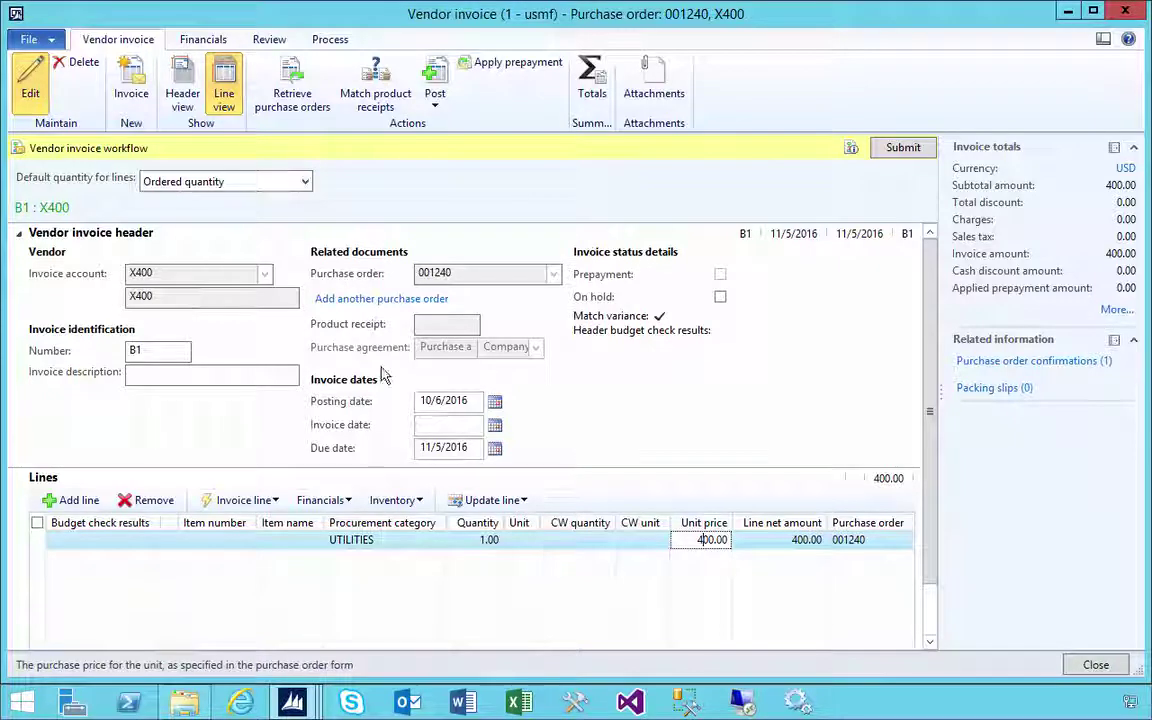
Submit invoice B1 to the vendor invoice workflow without a comment and close the invoice.
click(903, 148)
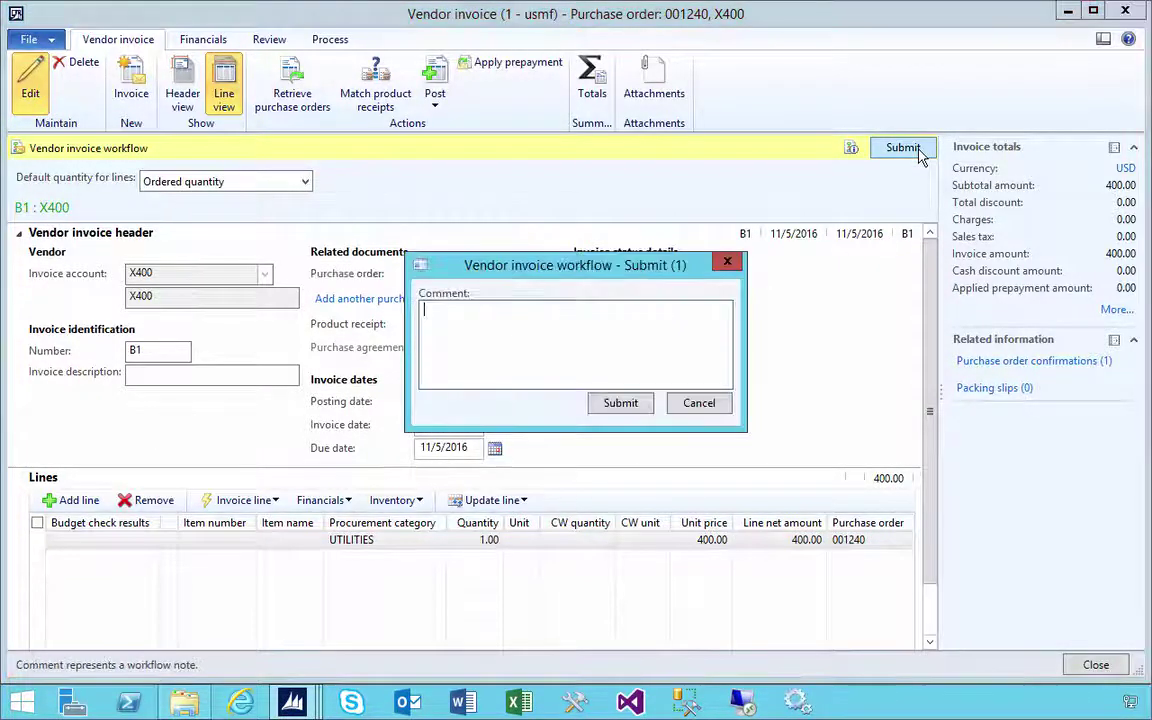
click(155, 355)
click(649, 404)
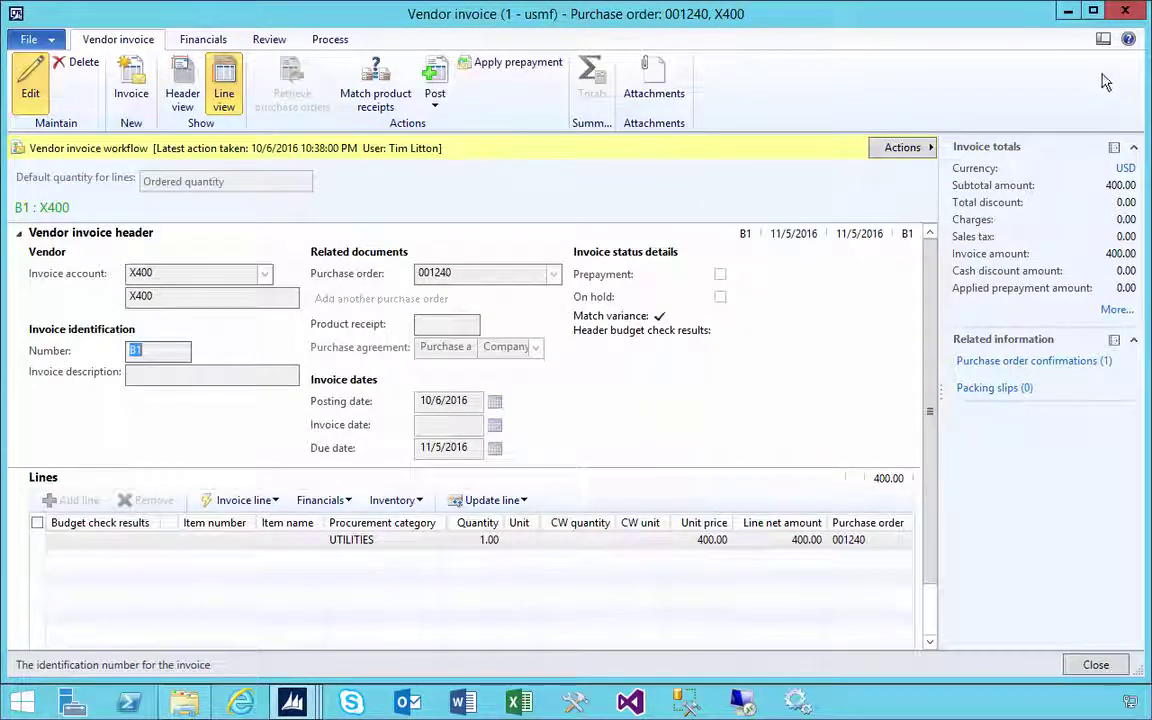
key(Escape)
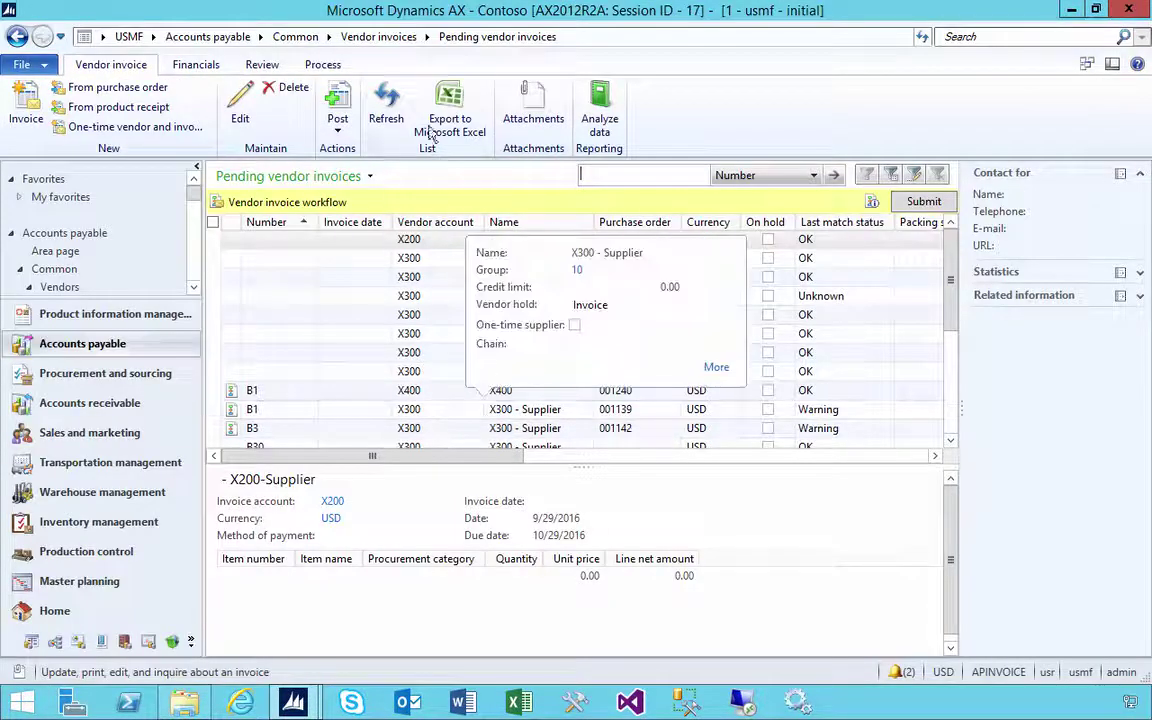
Refresh the pending vendor invoices and filter them by vendor account to show only vendor X400.
click(386, 105)
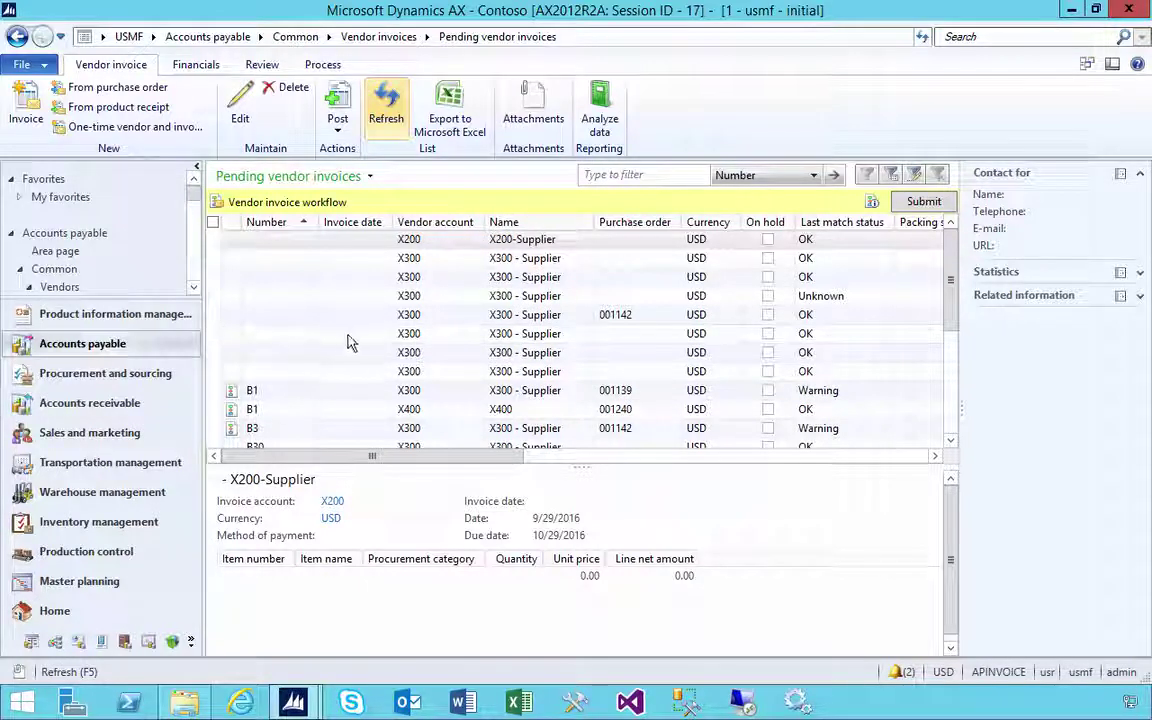
click(410, 408)
right_click(406, 410)
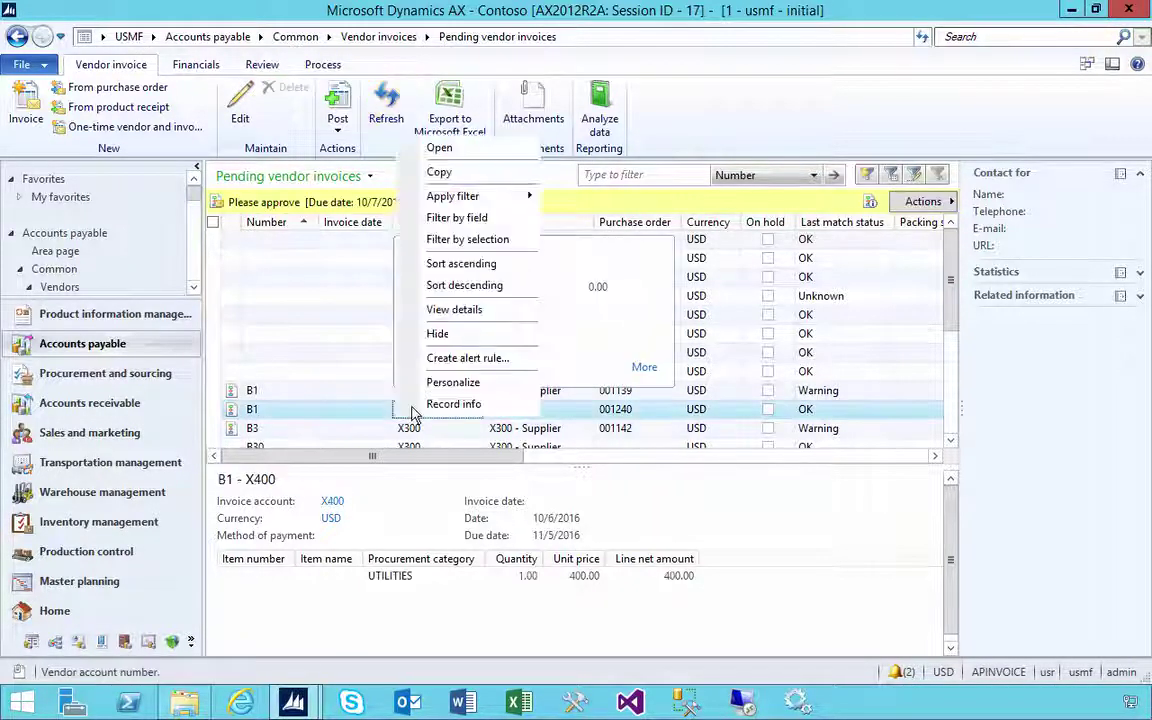
click(450, 217)
click(437, 303)
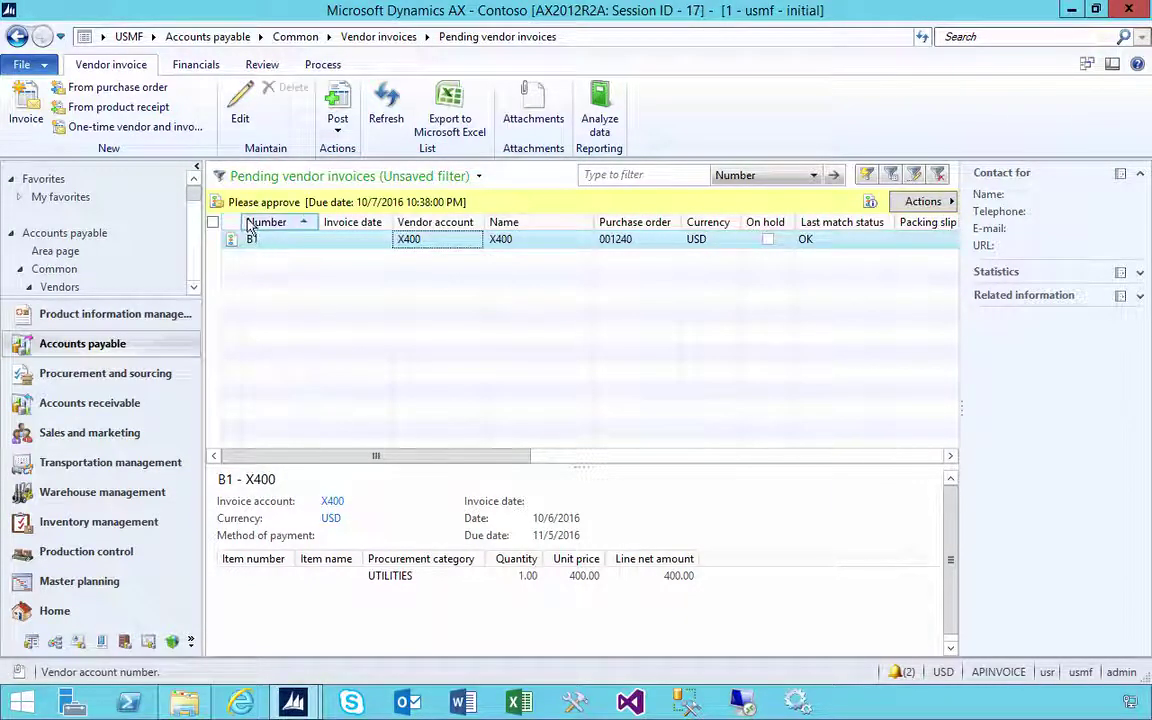
Check vendor X400's posted invoices in the invoice journal opened from its vendor record, and close both windows.
click(921, 203)
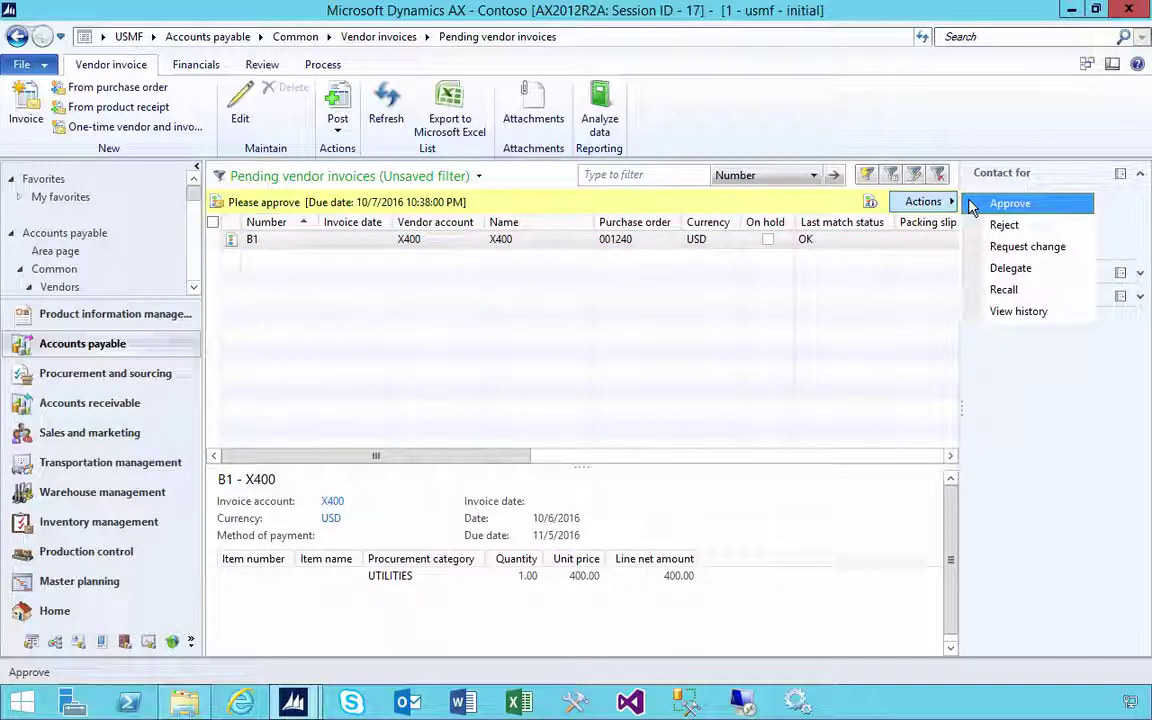
click(1008, 204)
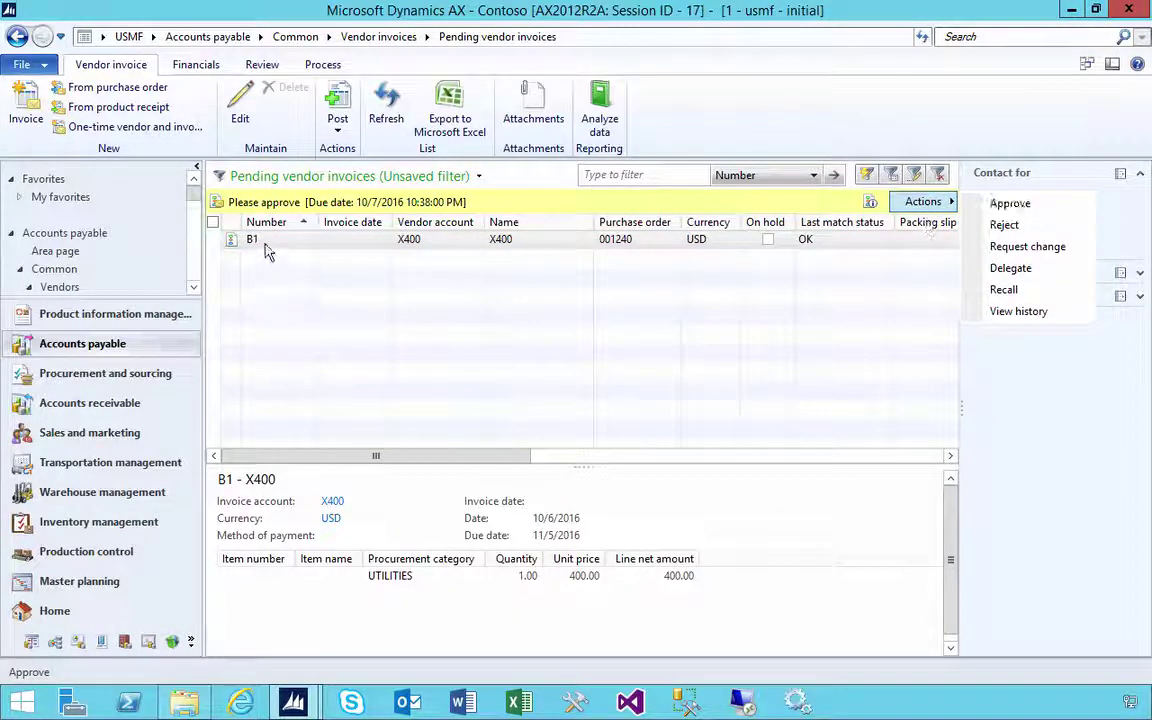
right_click(402, 244)
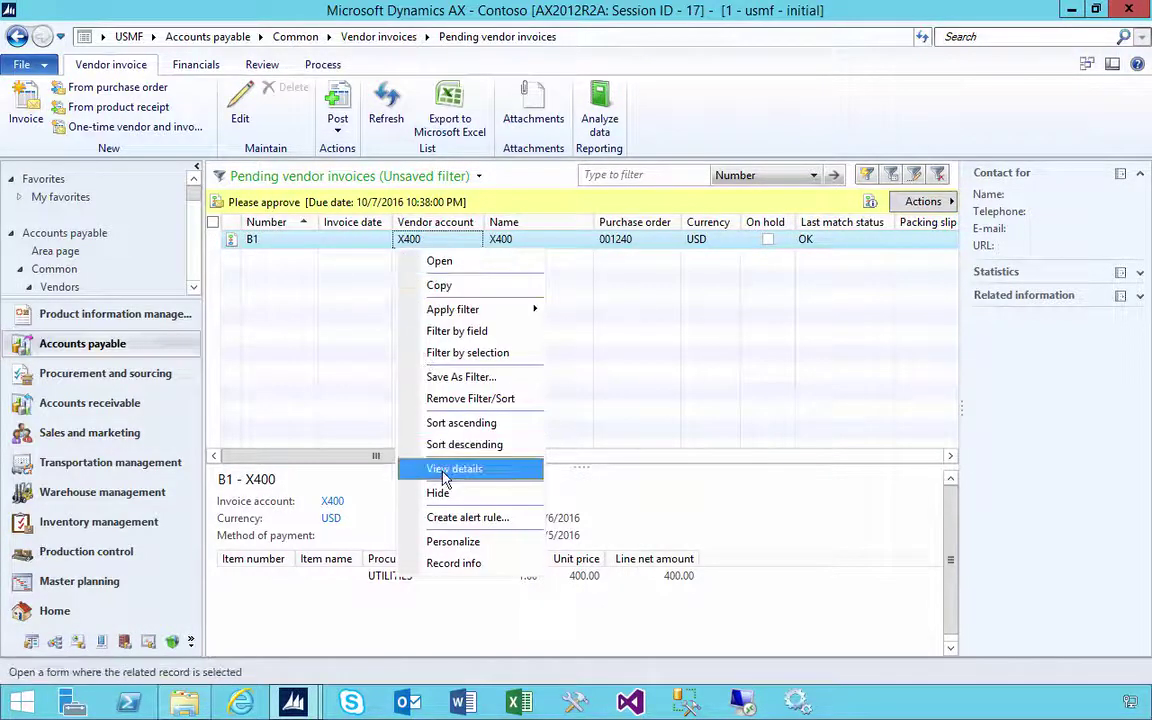
click(450, 468)
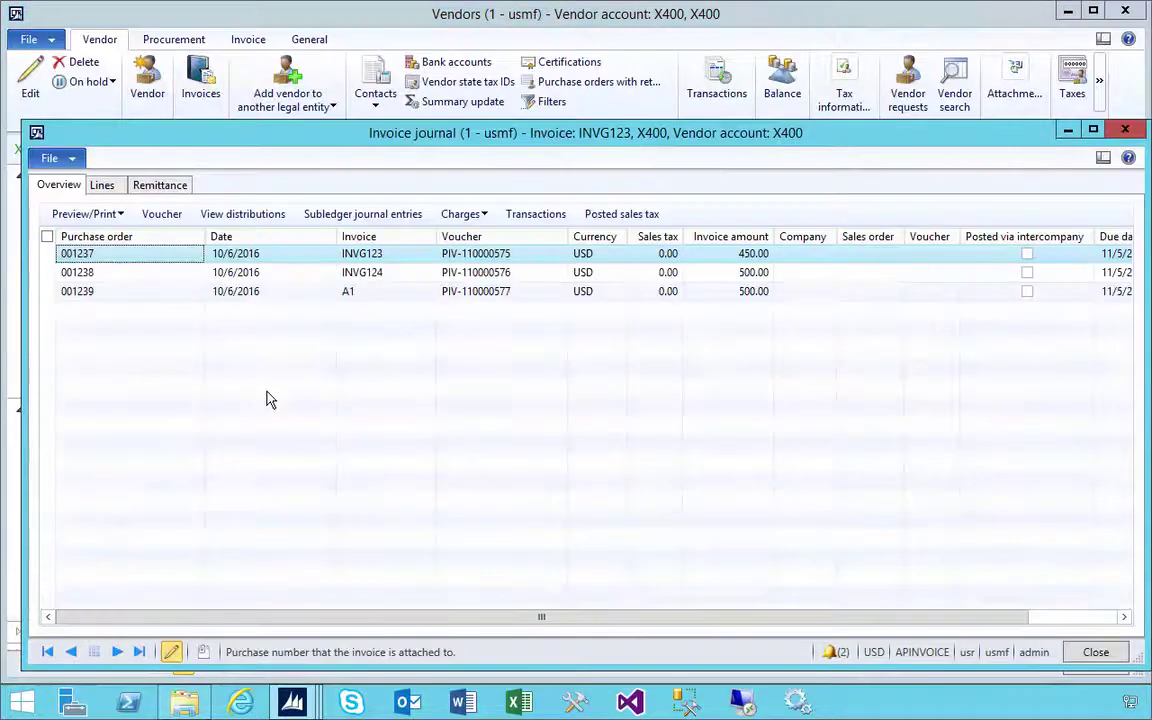
click(362, 293)
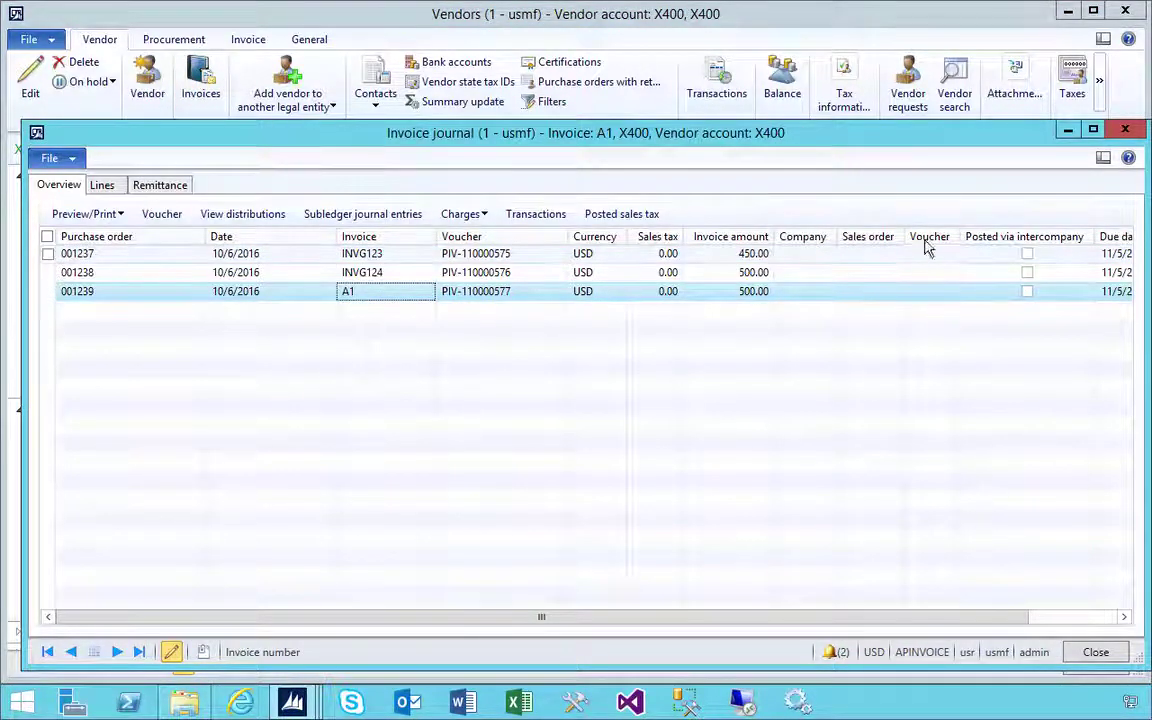
click(1125, 131)
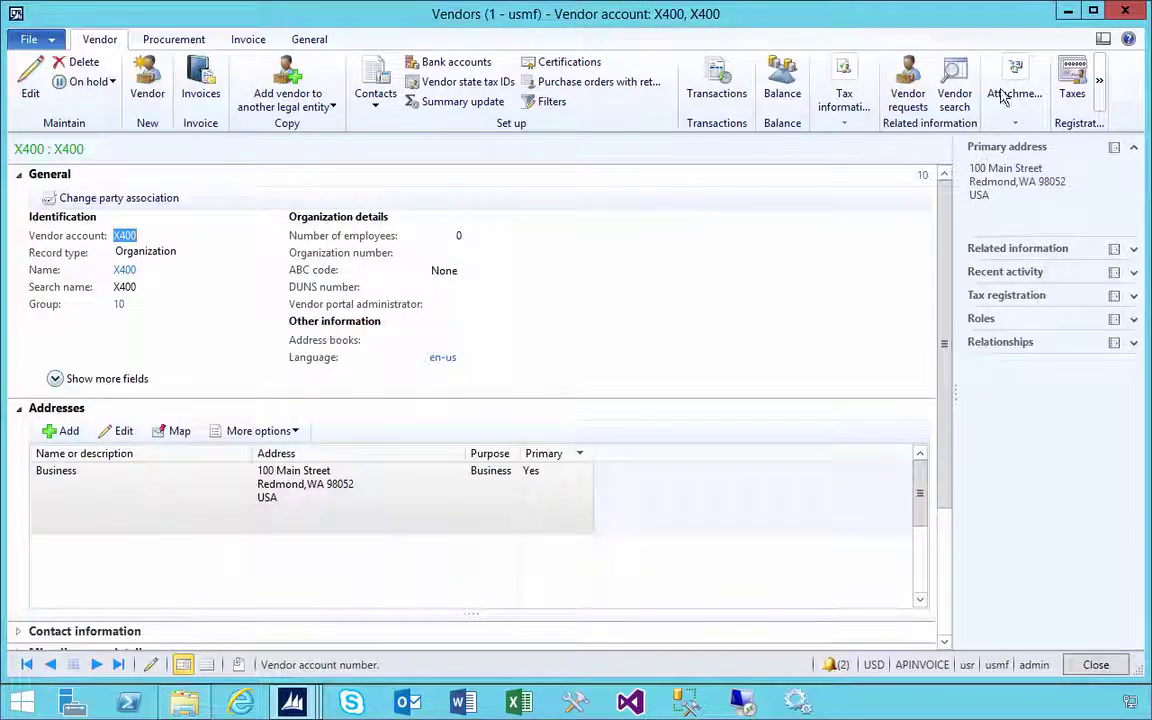
click(1125, 10)
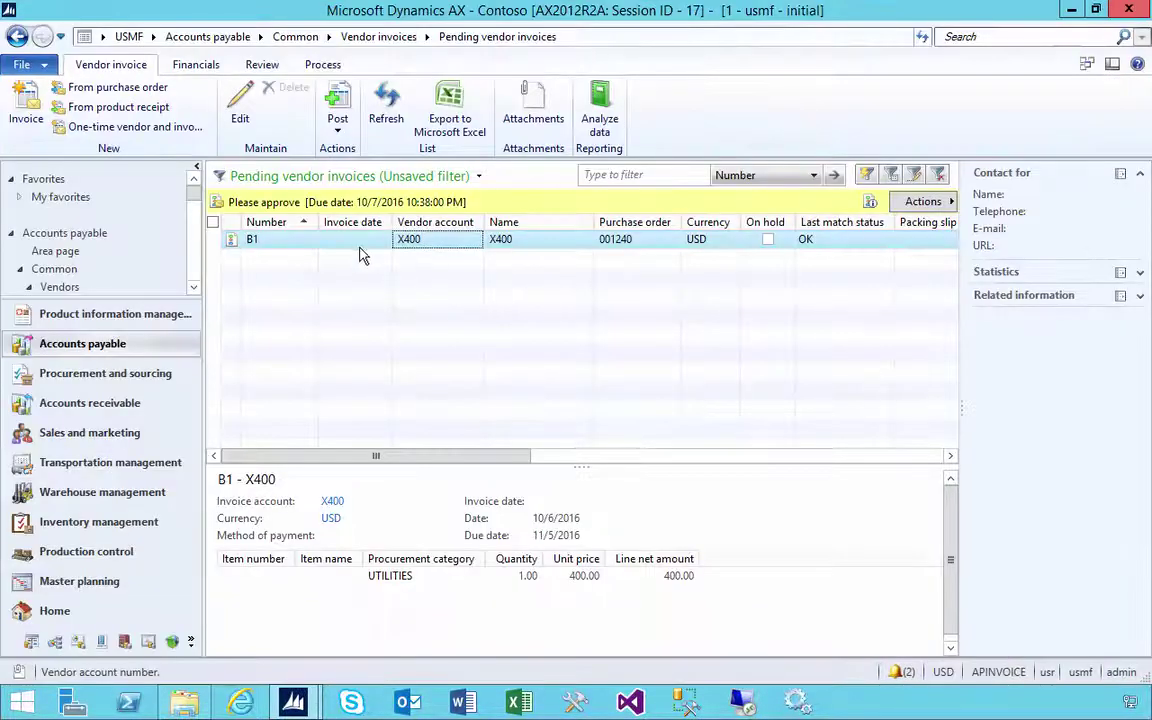
Examine the tracking details in the workflow history of pending invoice B1 and close the history.
mouse_move(412, 238)
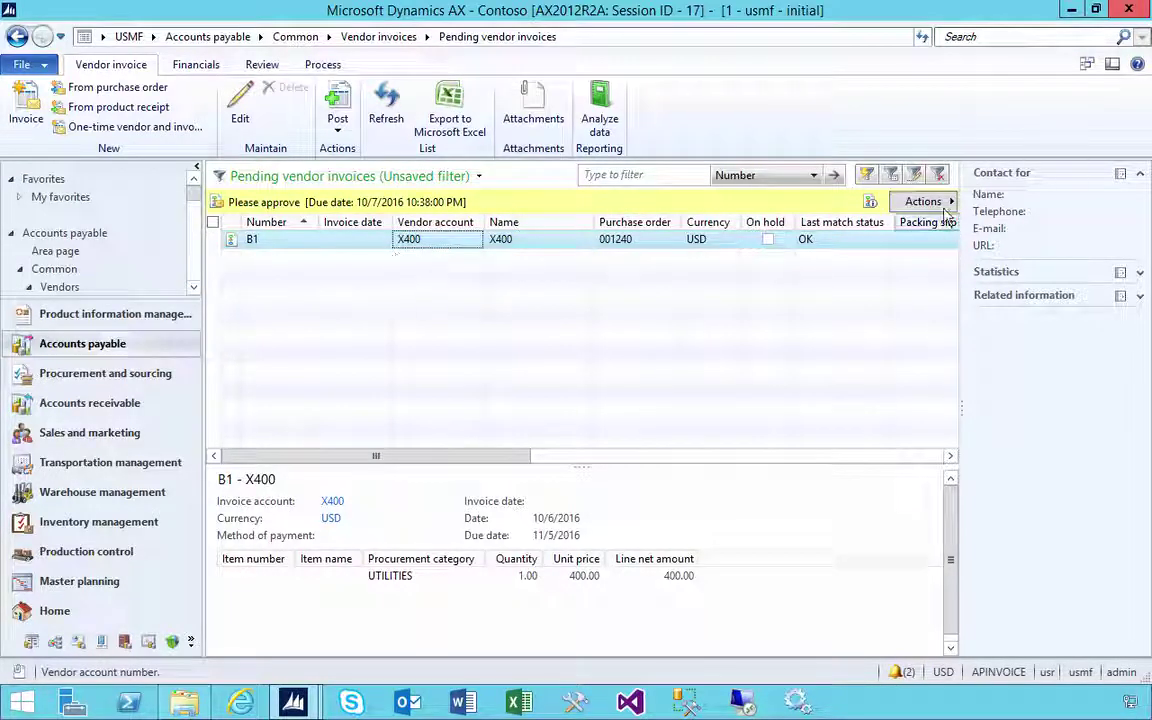
click(922, 202)
click(995, 311)
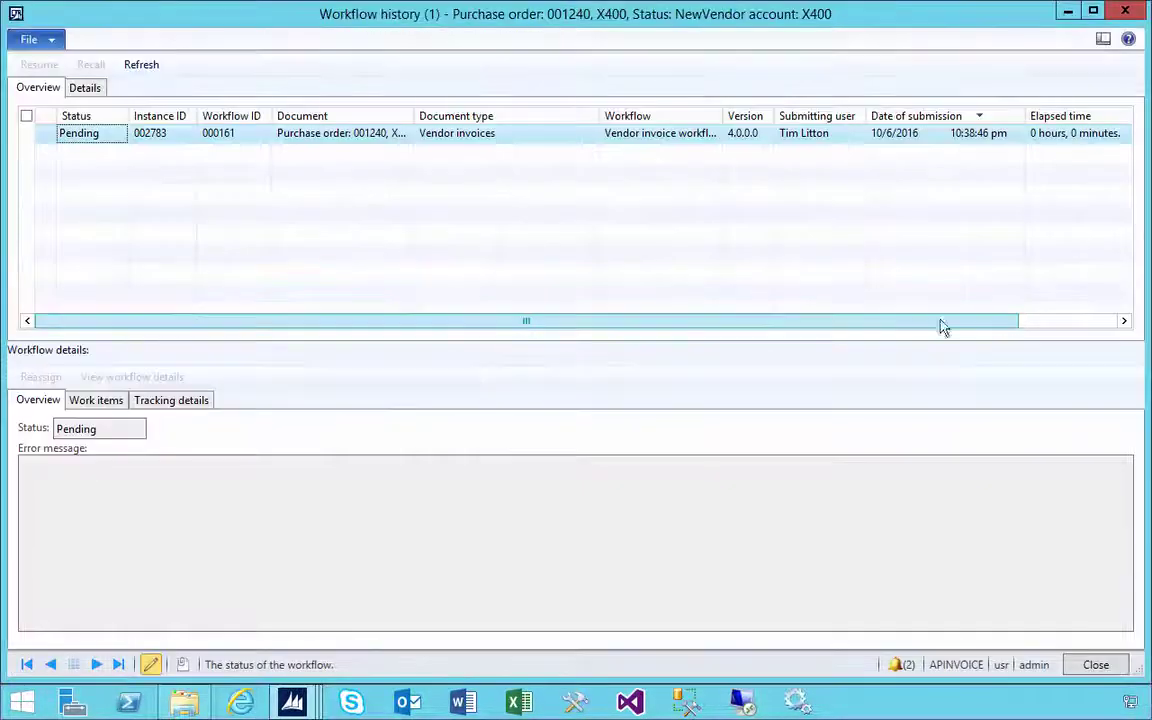
click(188, 400)
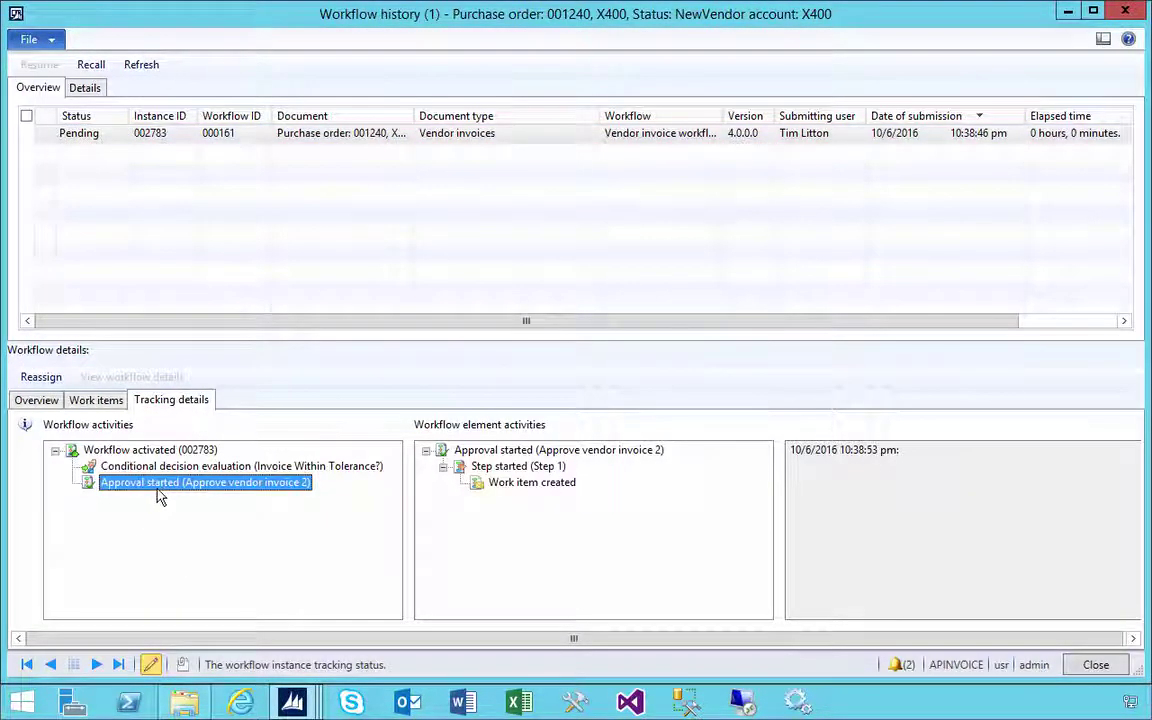
click(1125, 11)
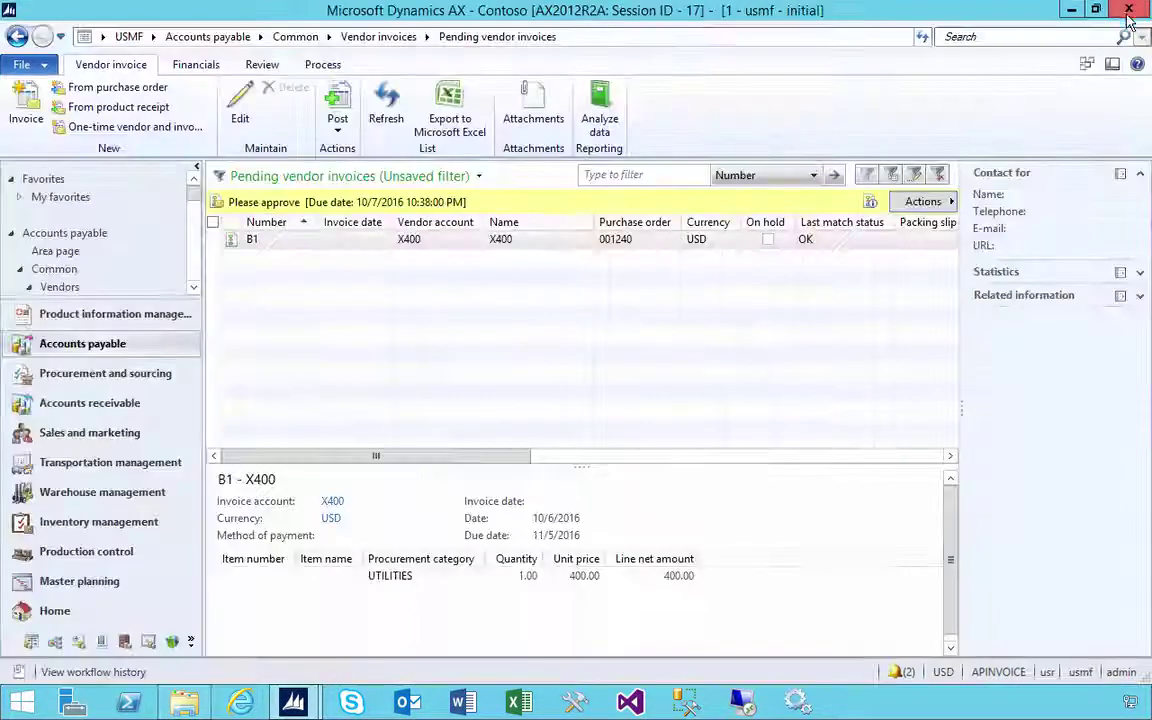
Filter the open vendor invoices by vendor account X400 and check the list through invoice A1.
click(218, 37)
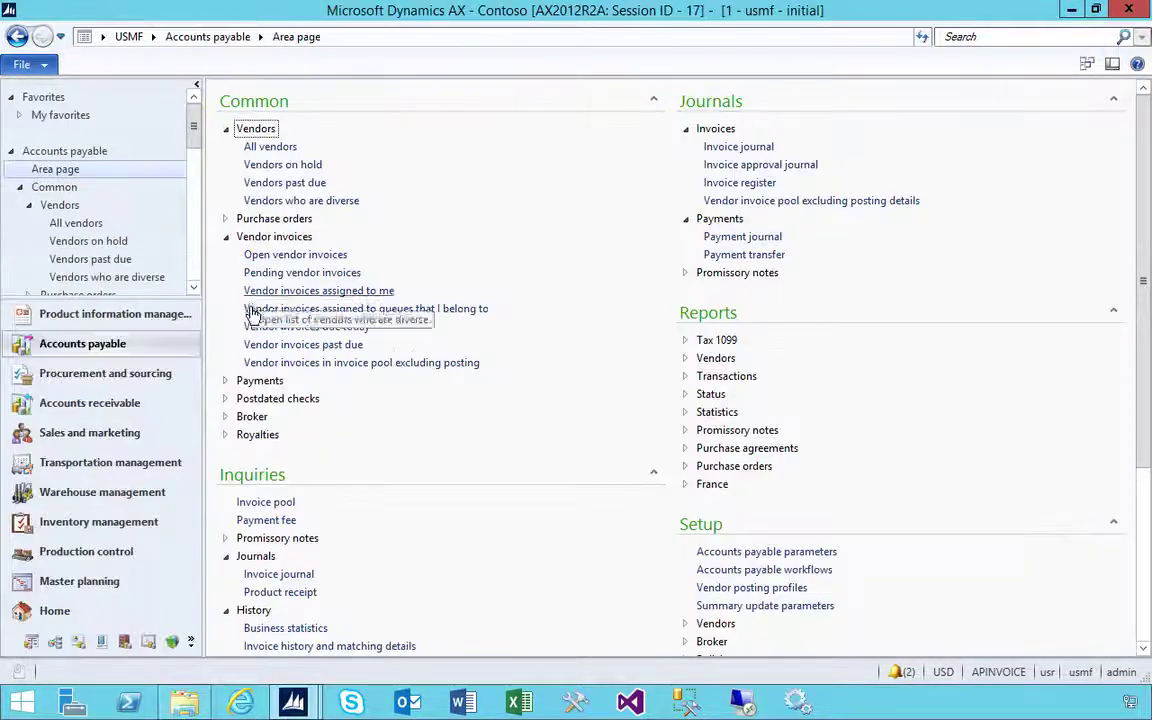
click(256, 256)
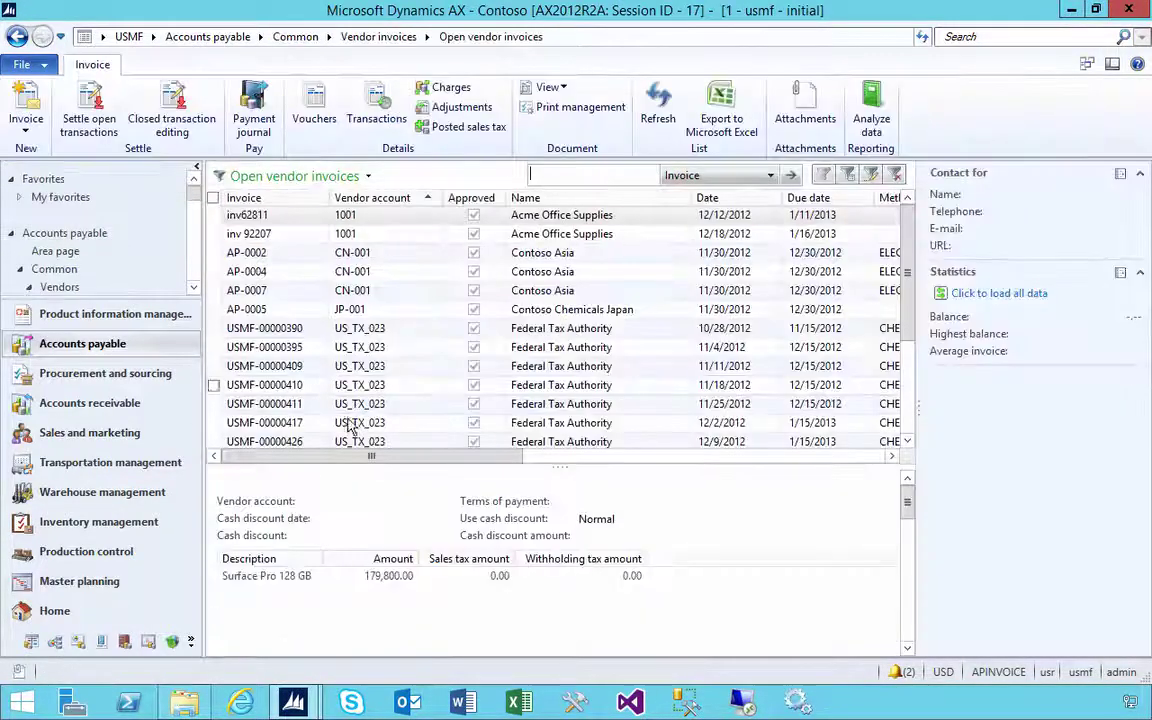
right_click(367, 338)
click(394, 421)
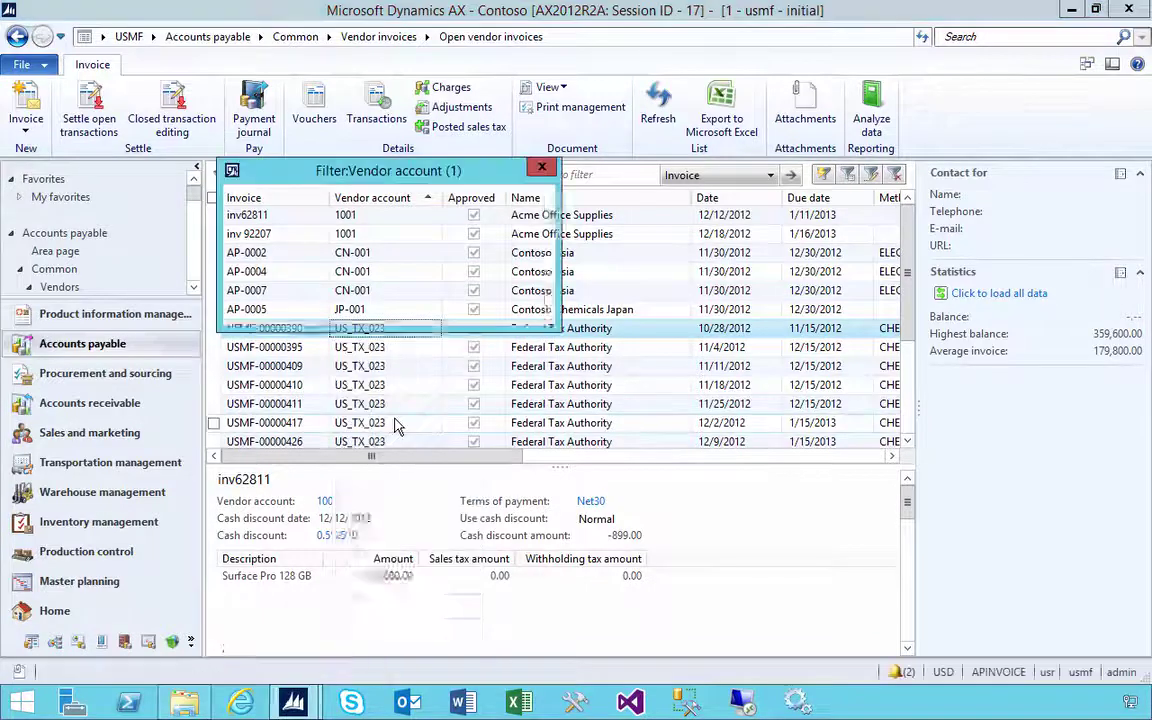
key(Return)
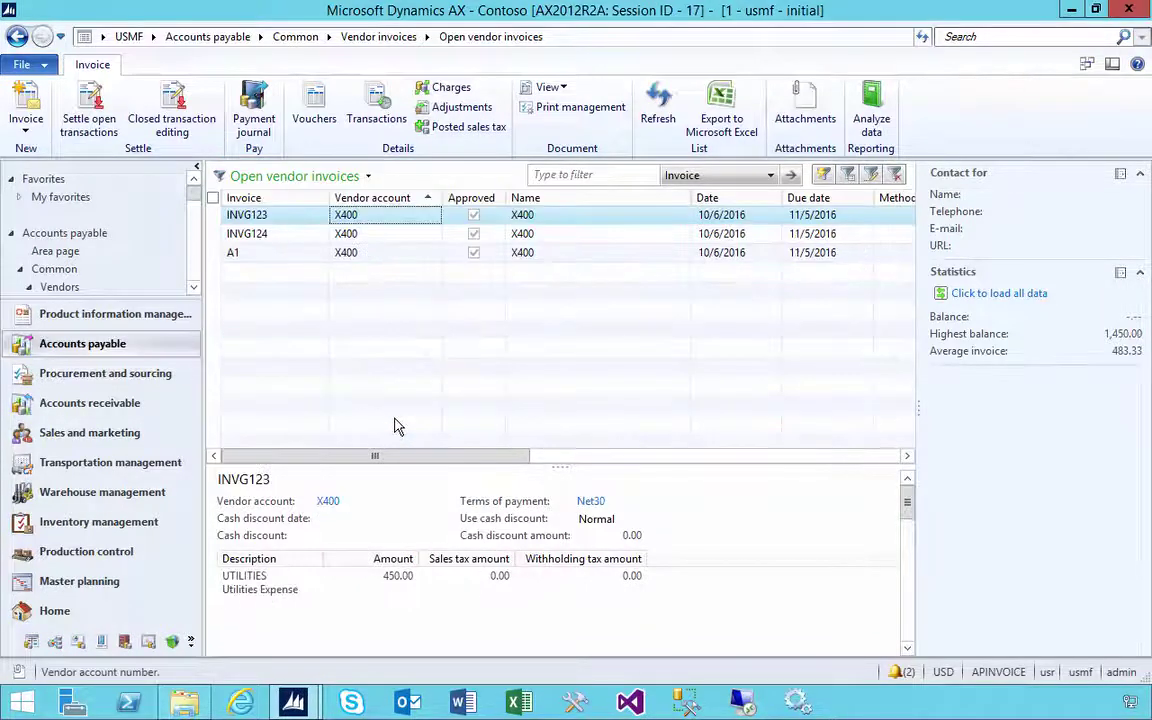
click(270, 257)
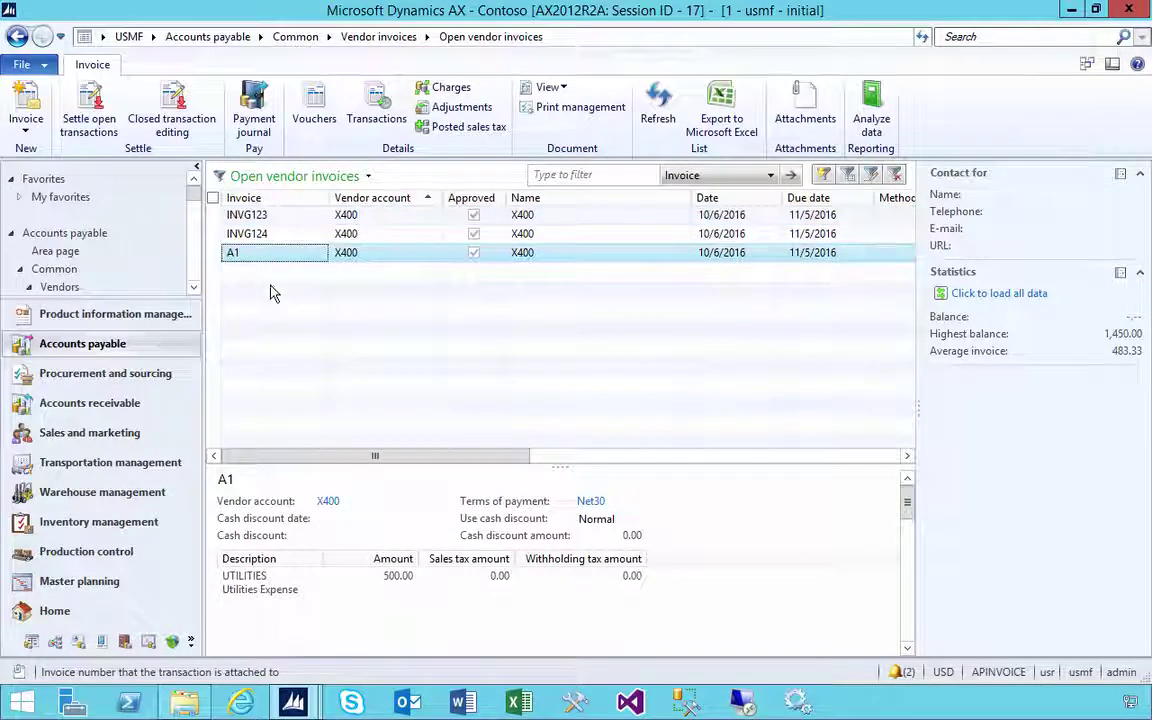
Approve vendor X400's invoice B1 from the pending vendor invoices without a comment.
click(208, 38)
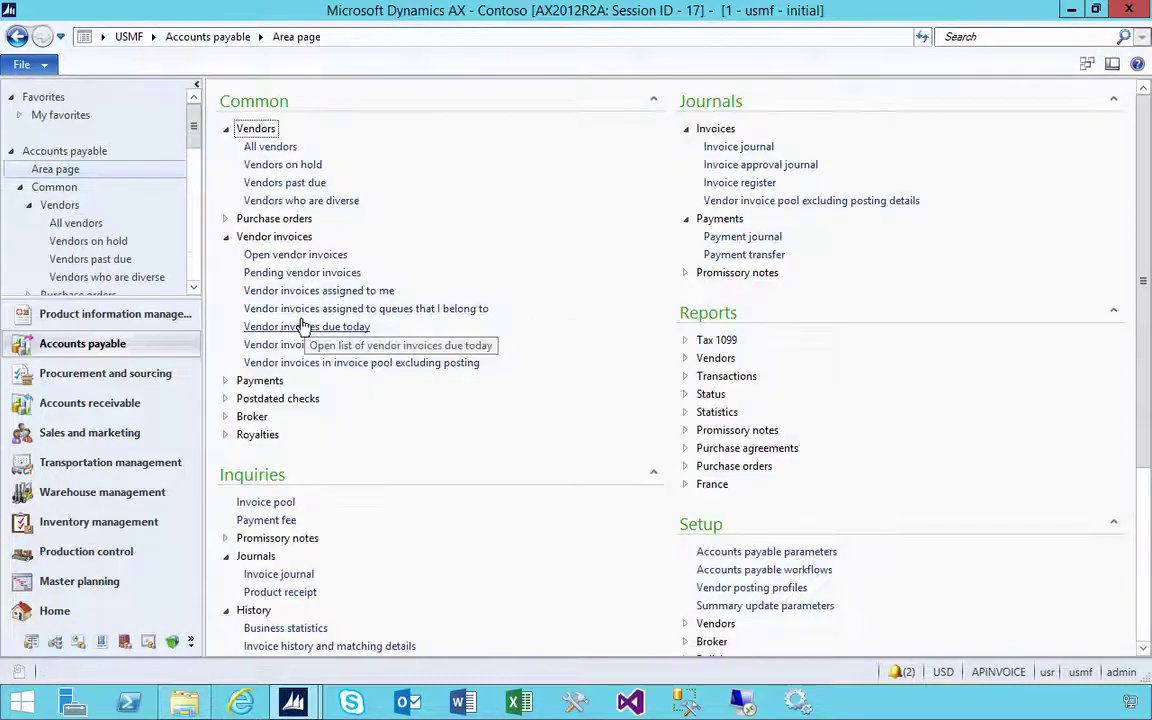
click(285, 273)
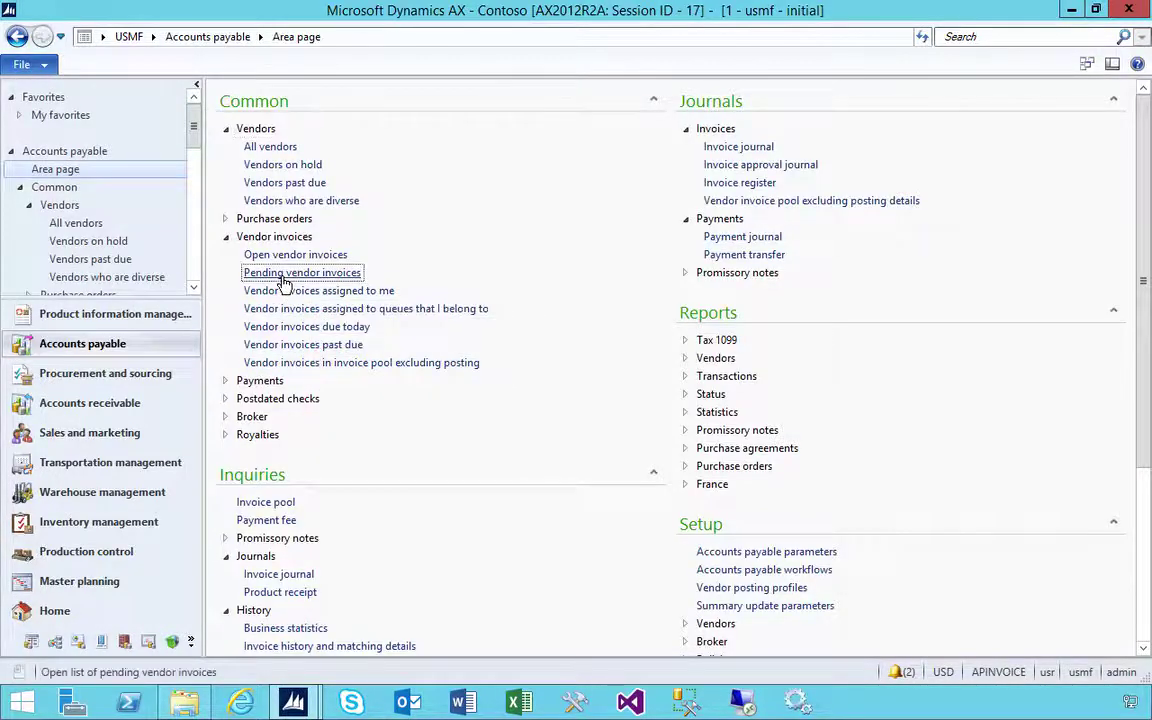
click(290, 409)
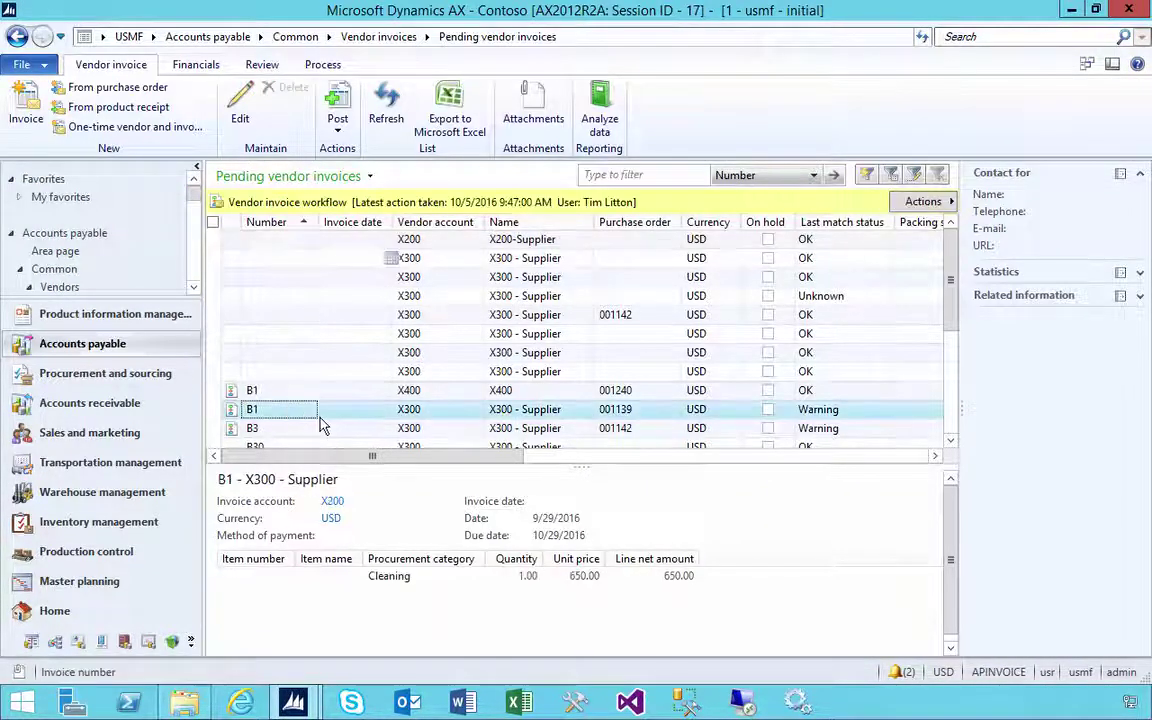
click(402, 391)
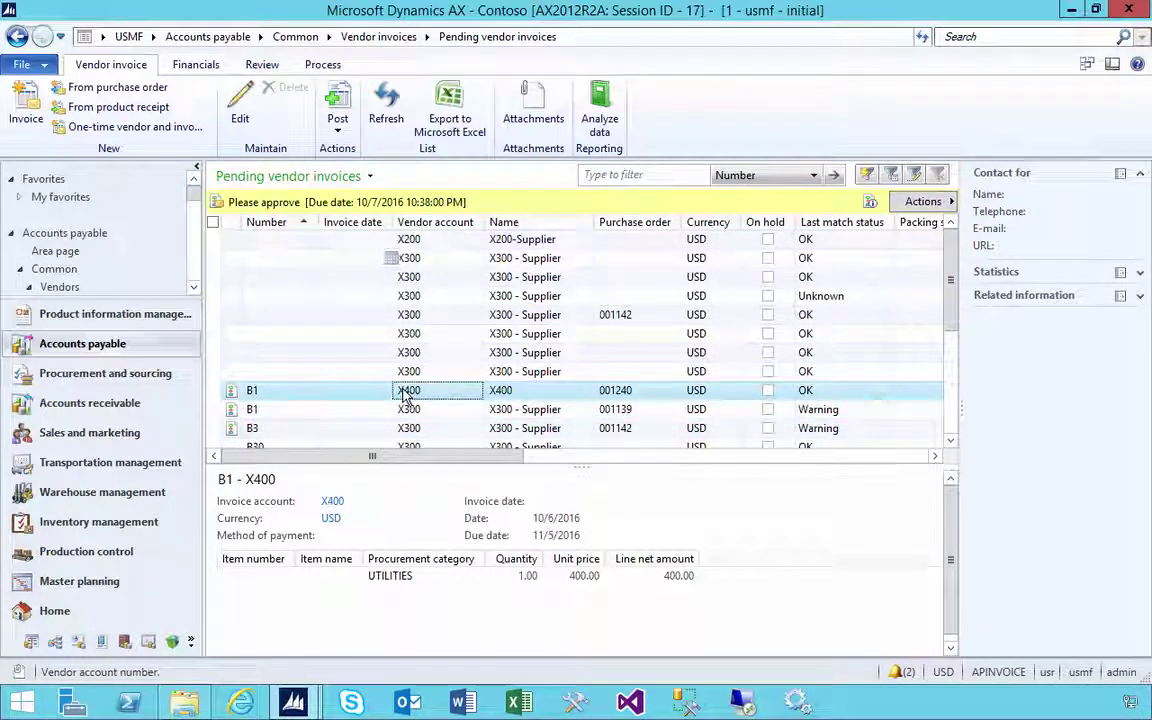
mouse_move(410, 395)
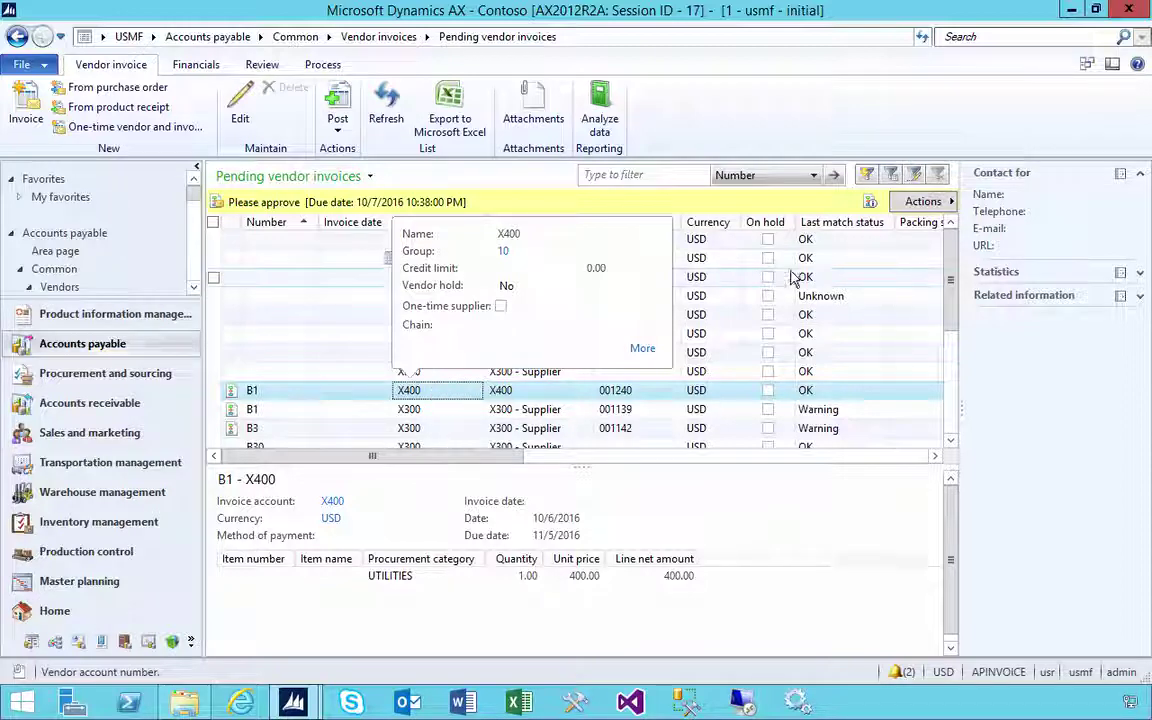
click(912, 204)
click(1000, 202)
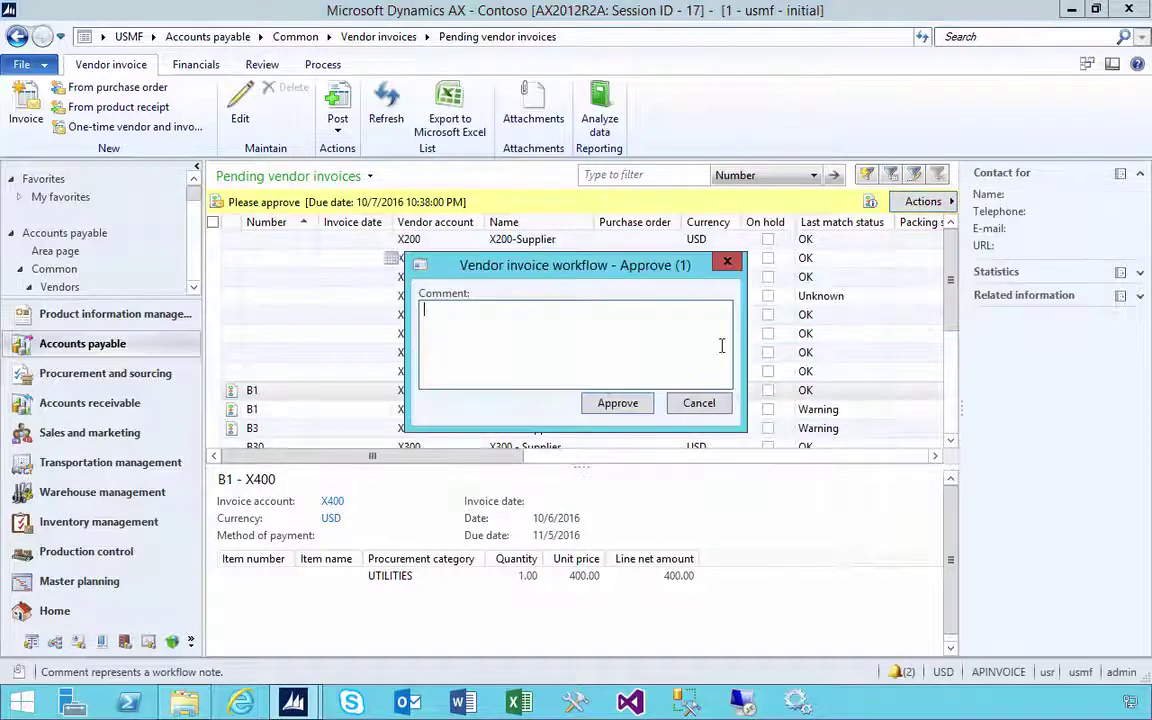
click(640, 402)
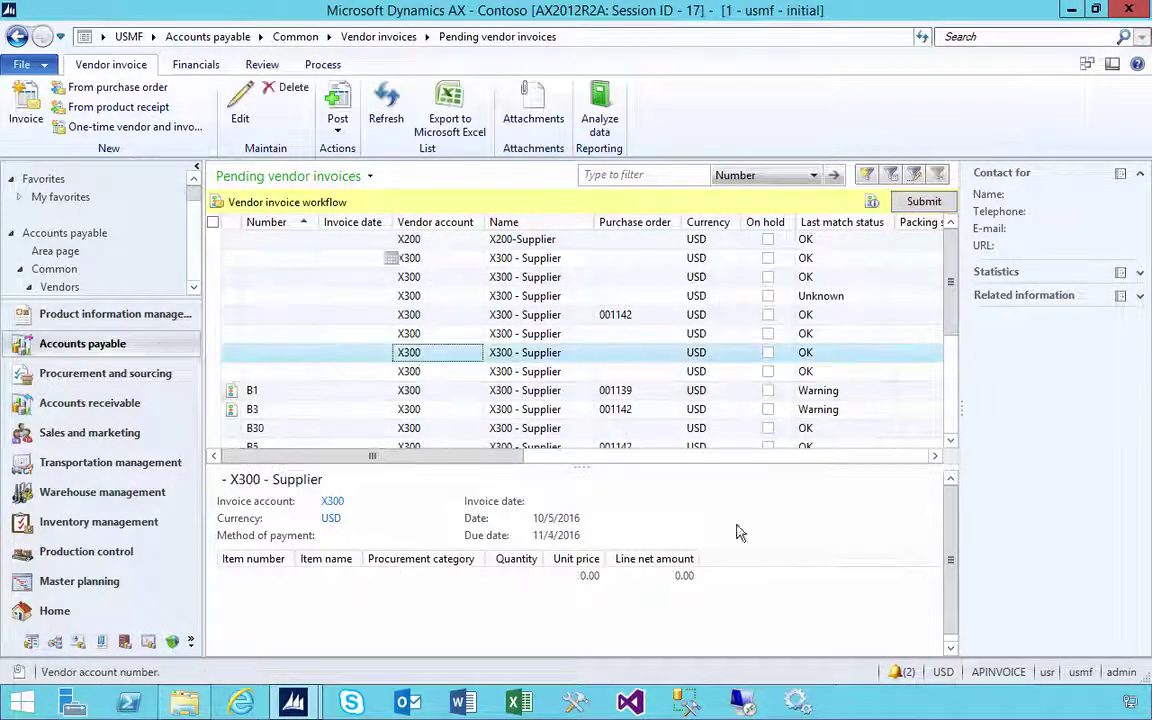
Filter the pending vendor invoices by vendor account X400 to check whether invoice B1 is still listed.
click(407, 372)
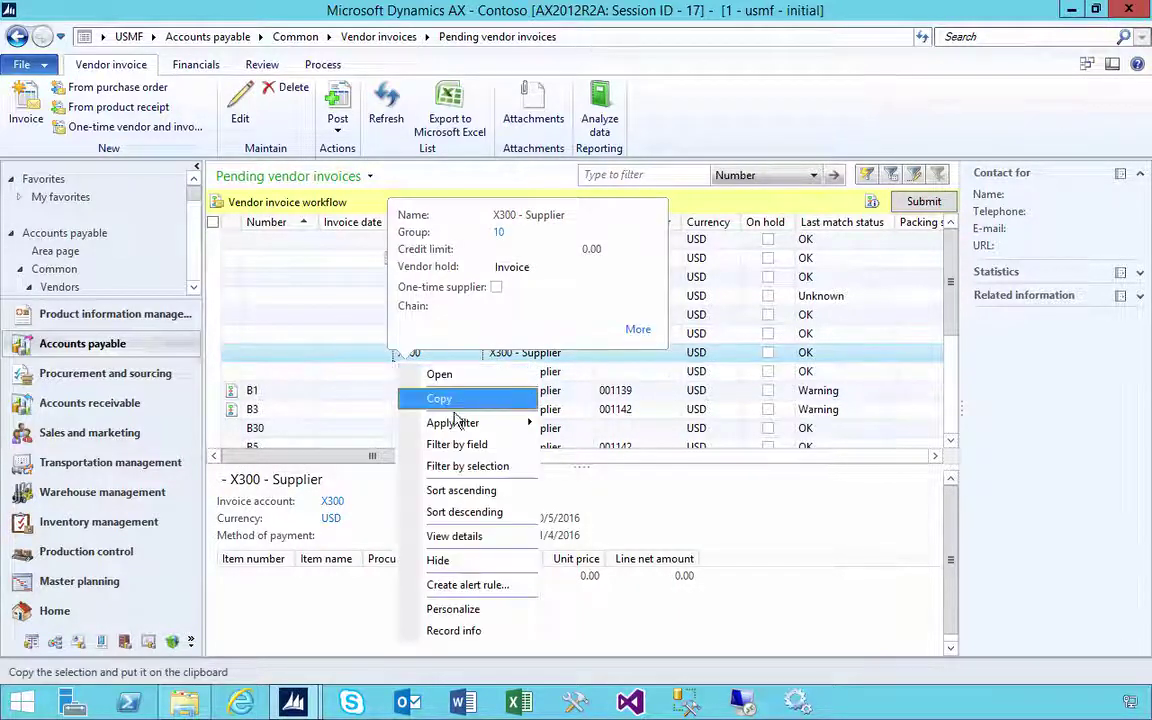
click(470, 444)
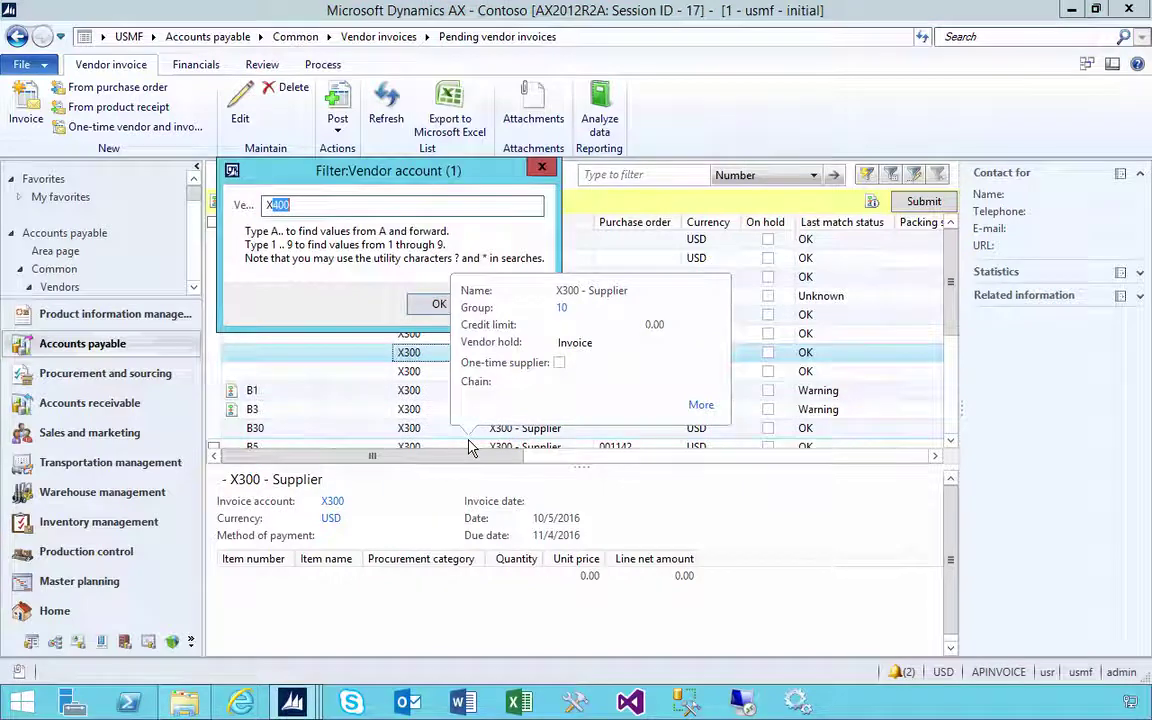
key(Return)
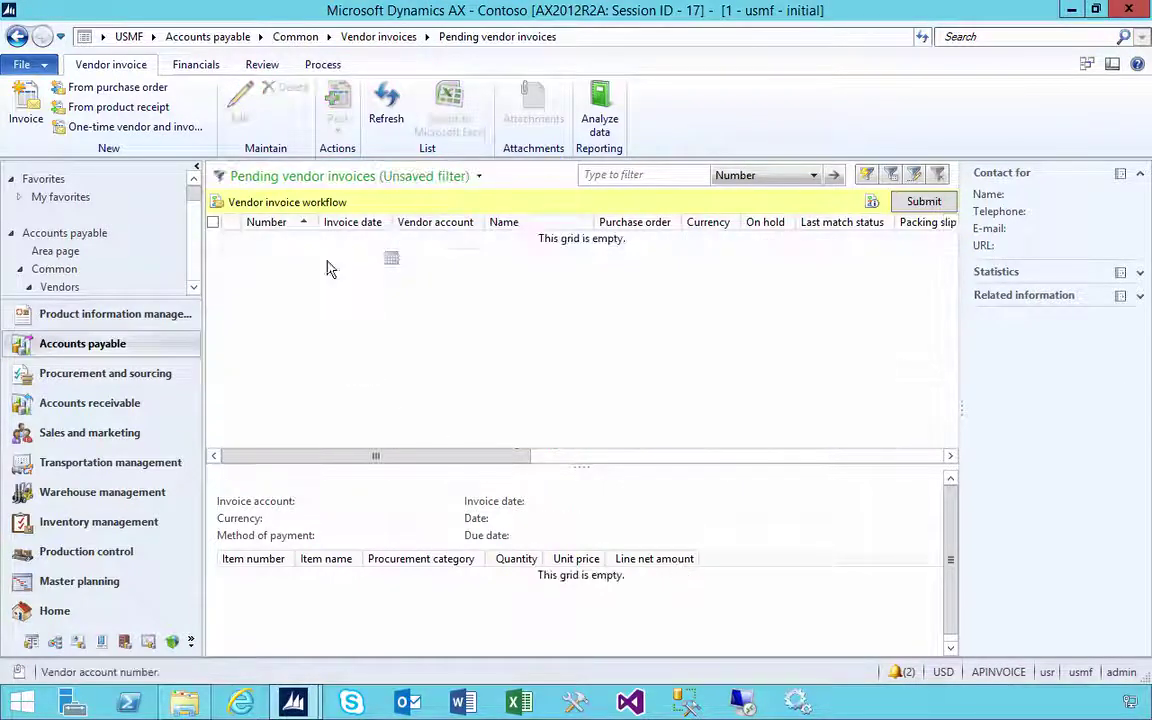
Look up invoice B1 in the open vendor invoices, filtered by vendor account X400.
click(207, 37)
click(260, 256)
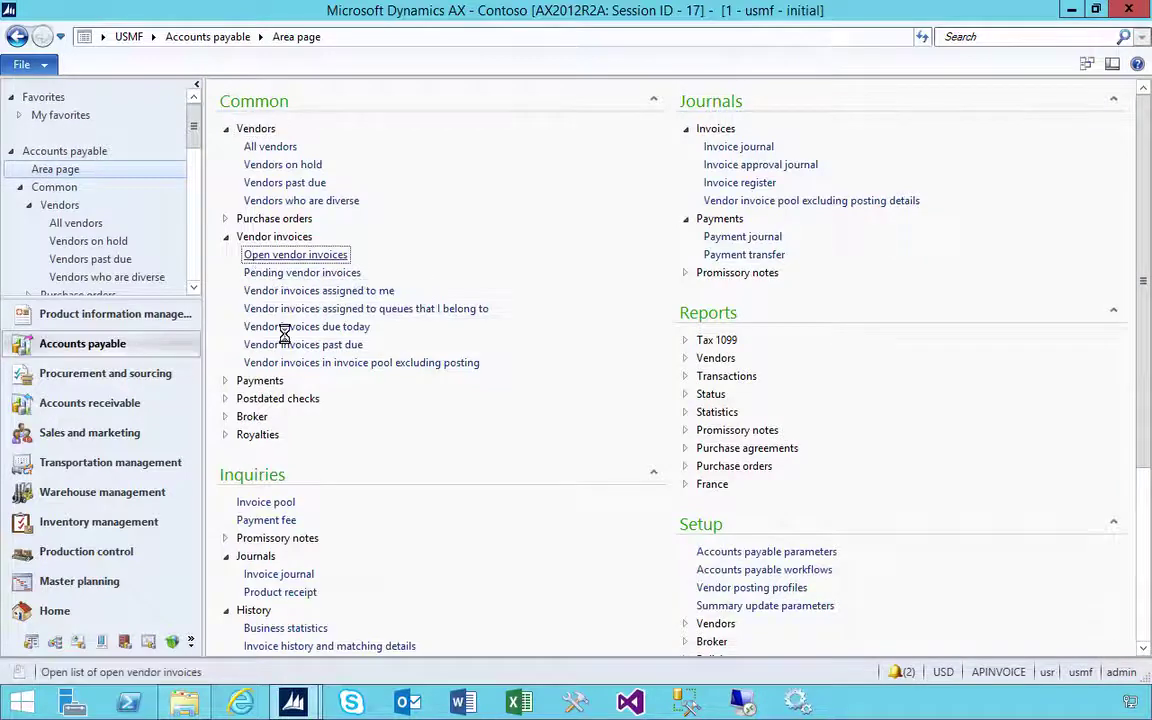
right_click(337, 333)
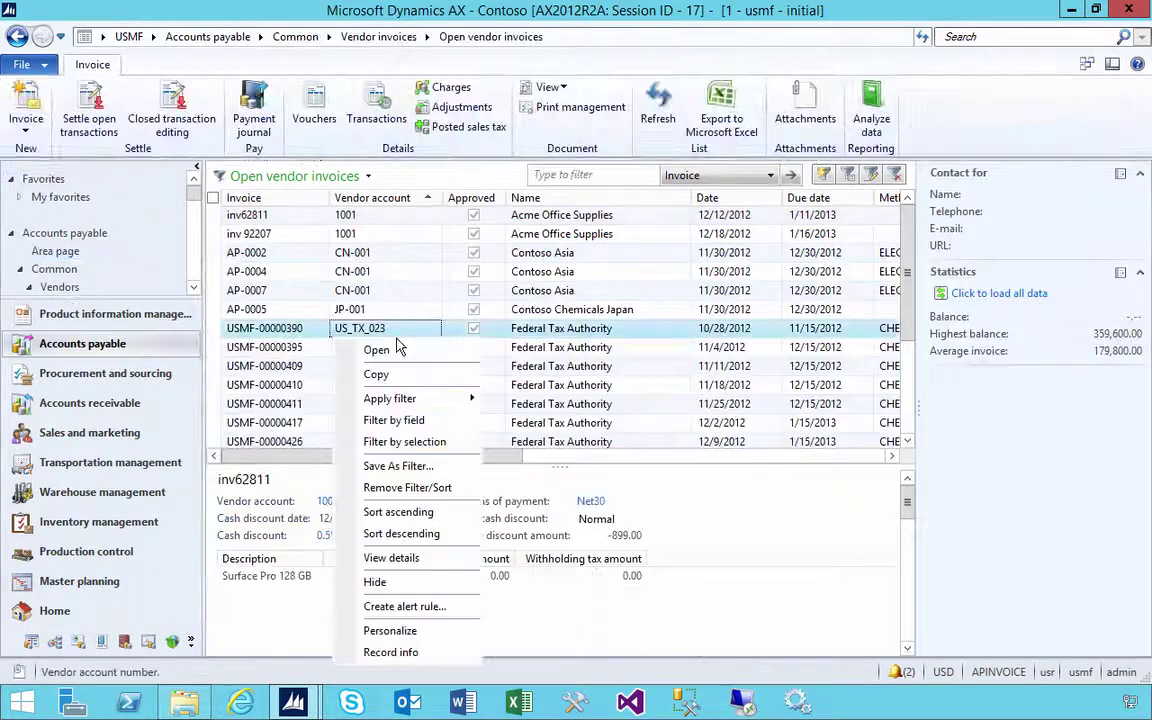
click(424, 420)
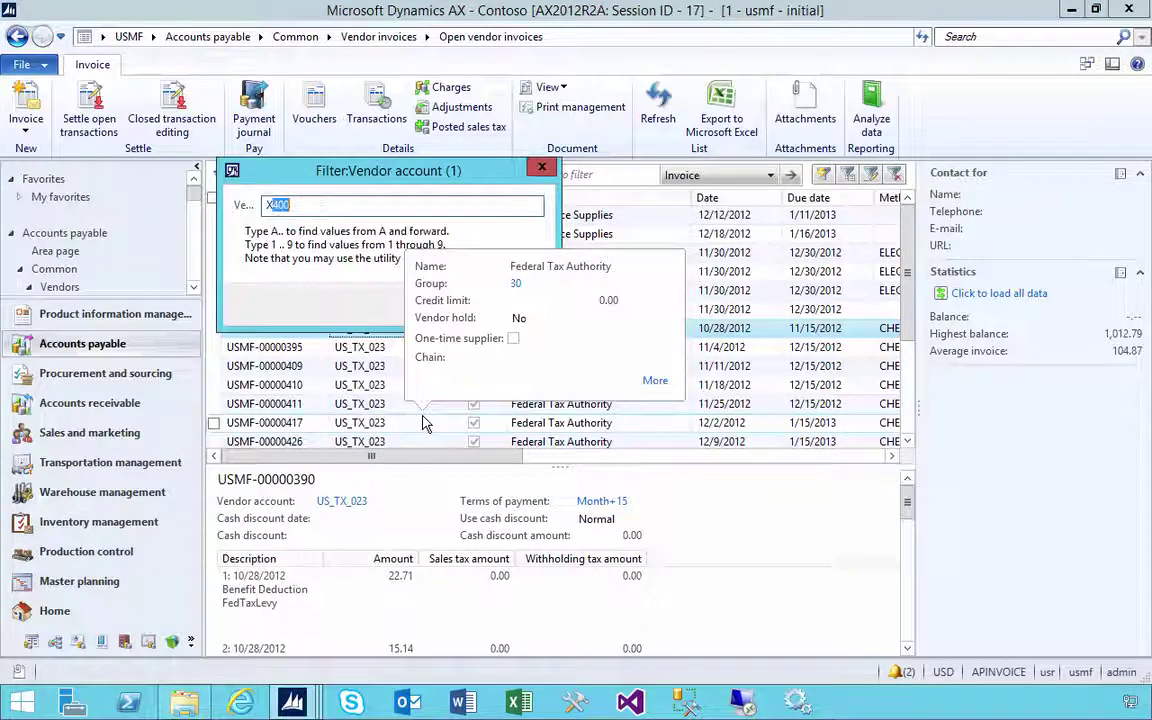
key(Return)
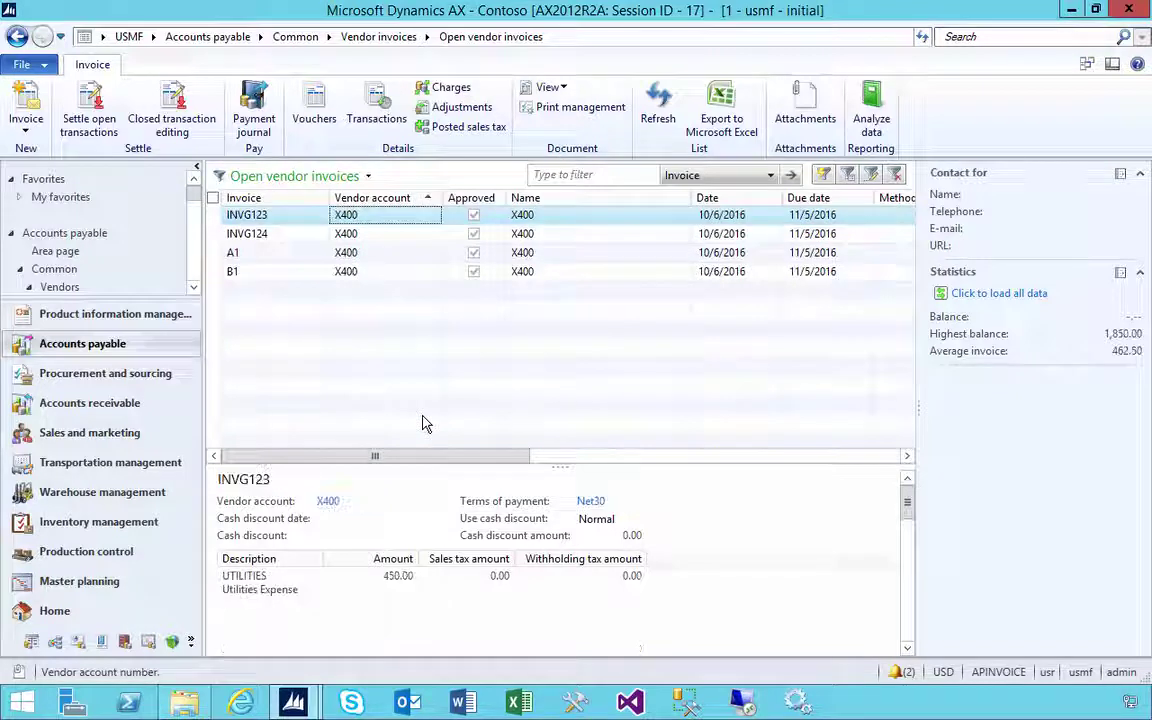
click(248, 279)
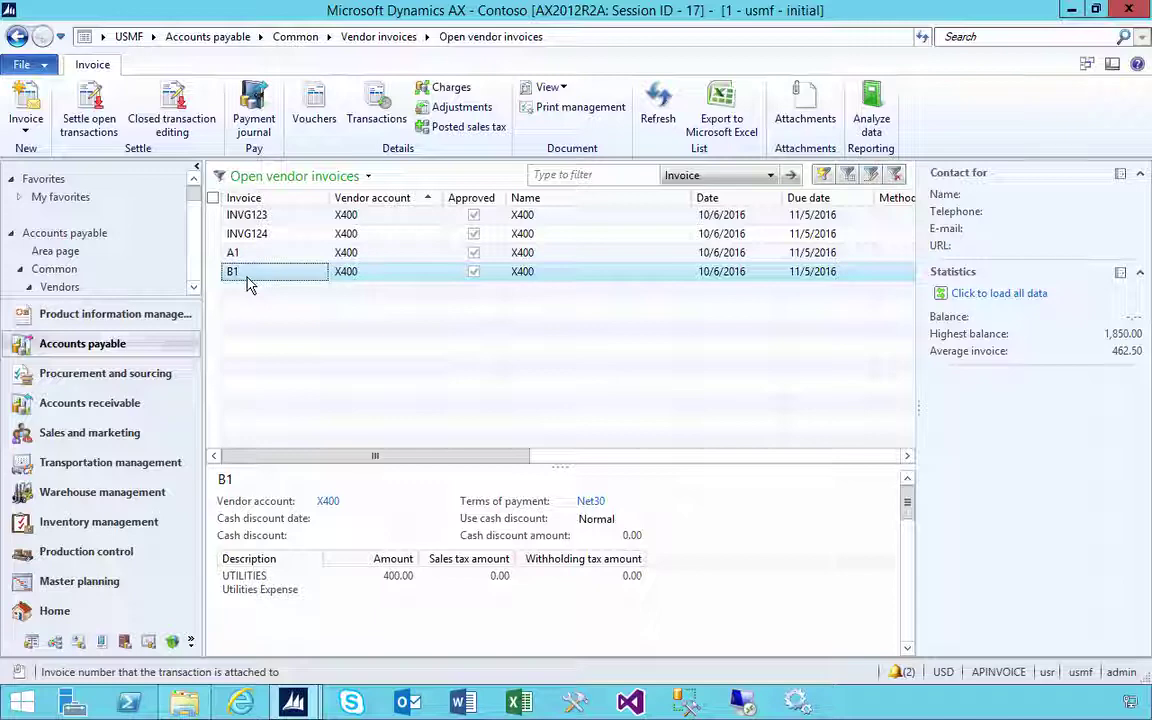
Open vendor X400's record from invoice B1 and look up B1 in the vendor's invoice journal.
right_click(362, 273)
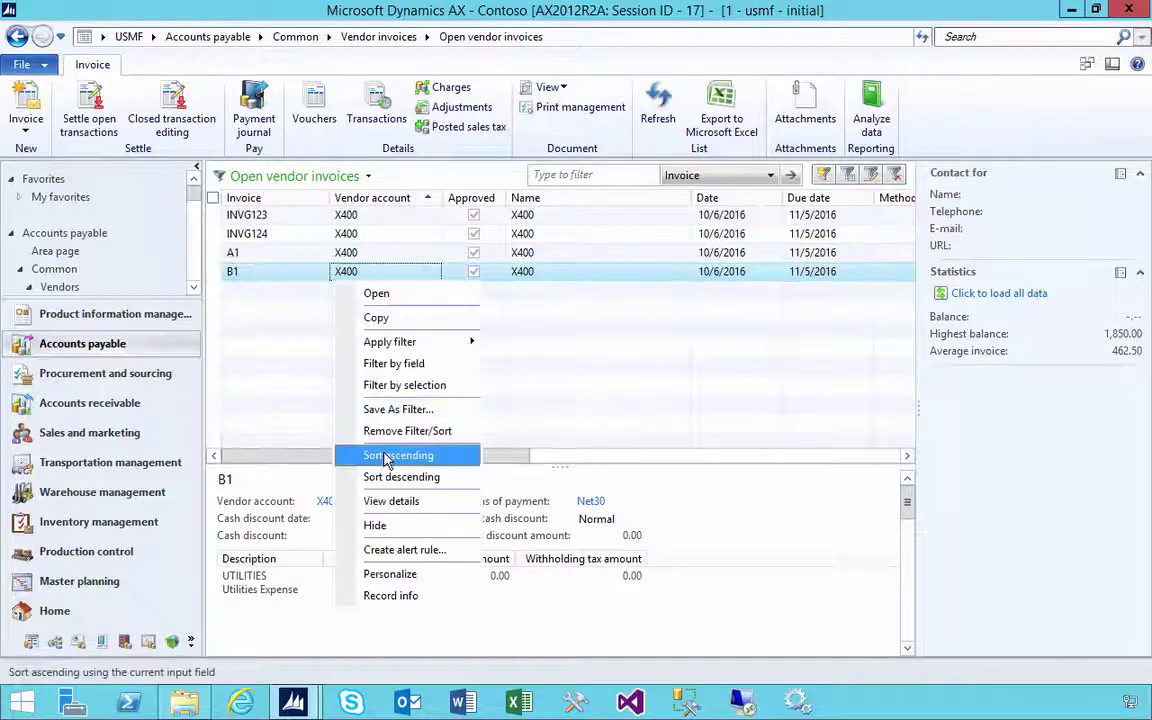
click(398, 505)
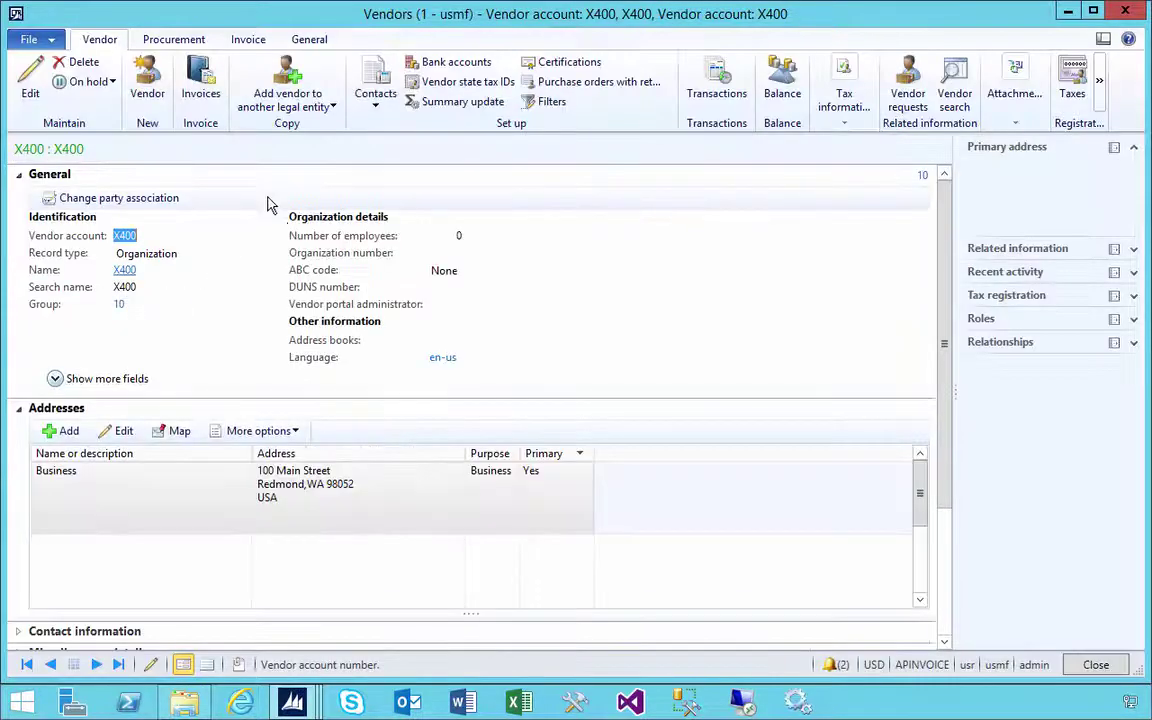
click(205, 100)
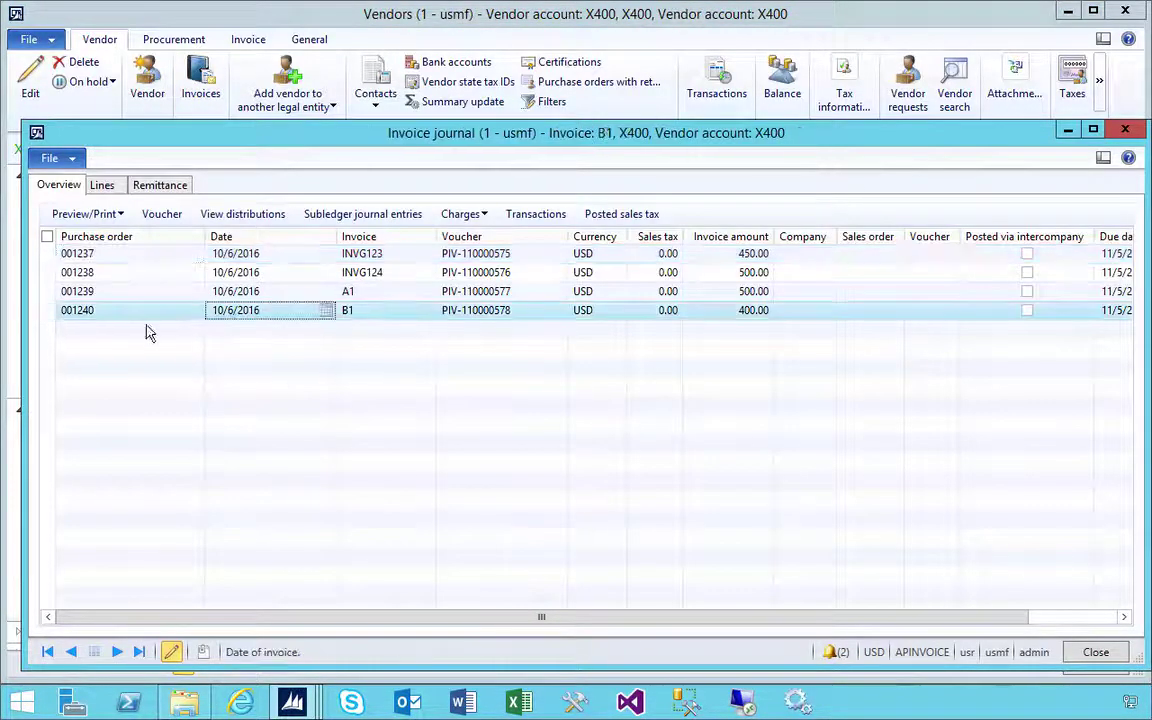
click(368, 315)
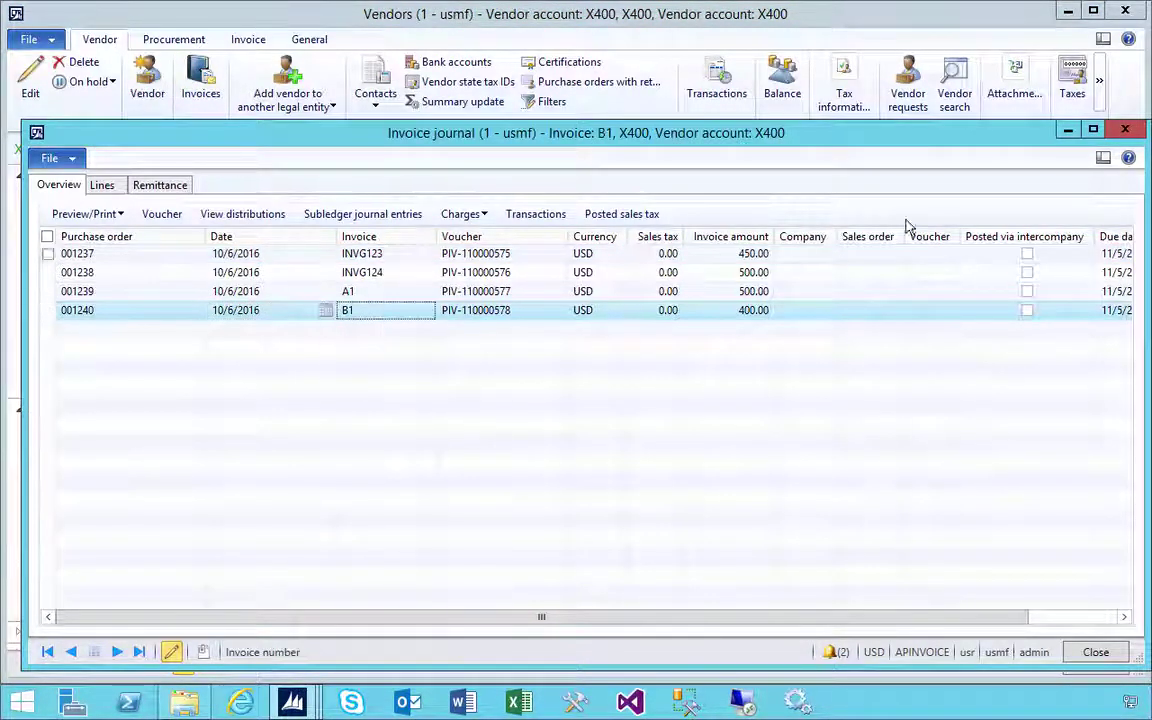
Close the invoice journal and vendor record, and open the version list of the Vendor invoice workflow under accounts payable workflows.
click(1125, 129)
key(Escape)
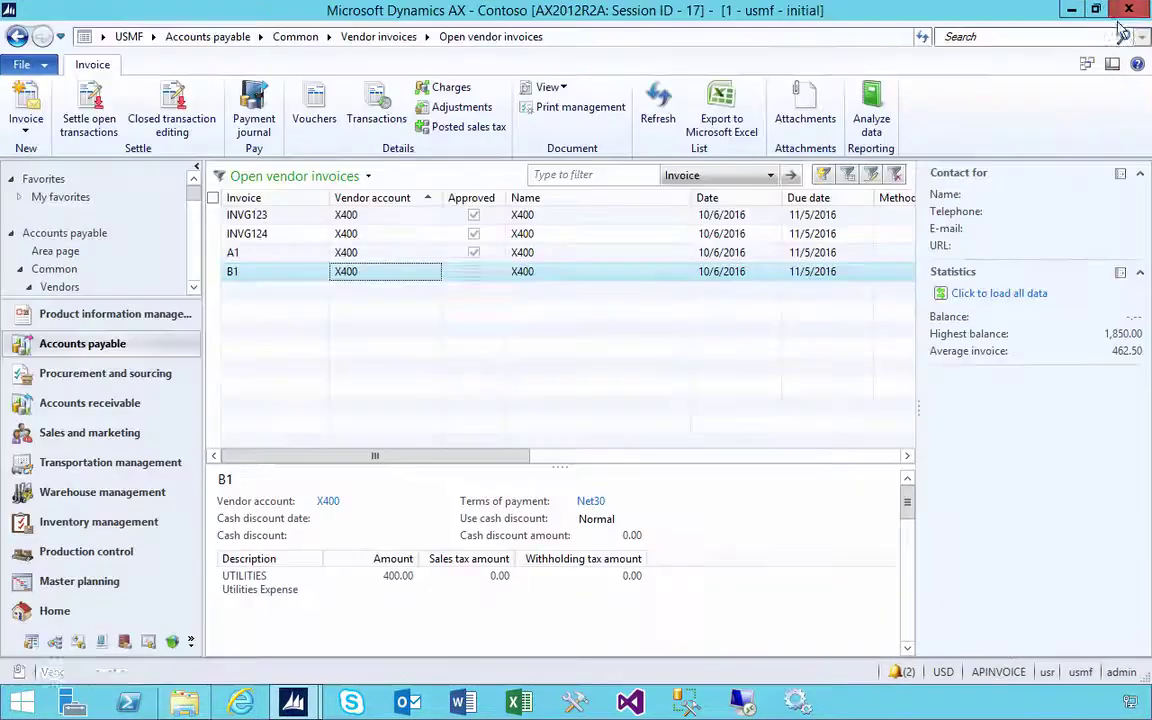
click(178, 37)
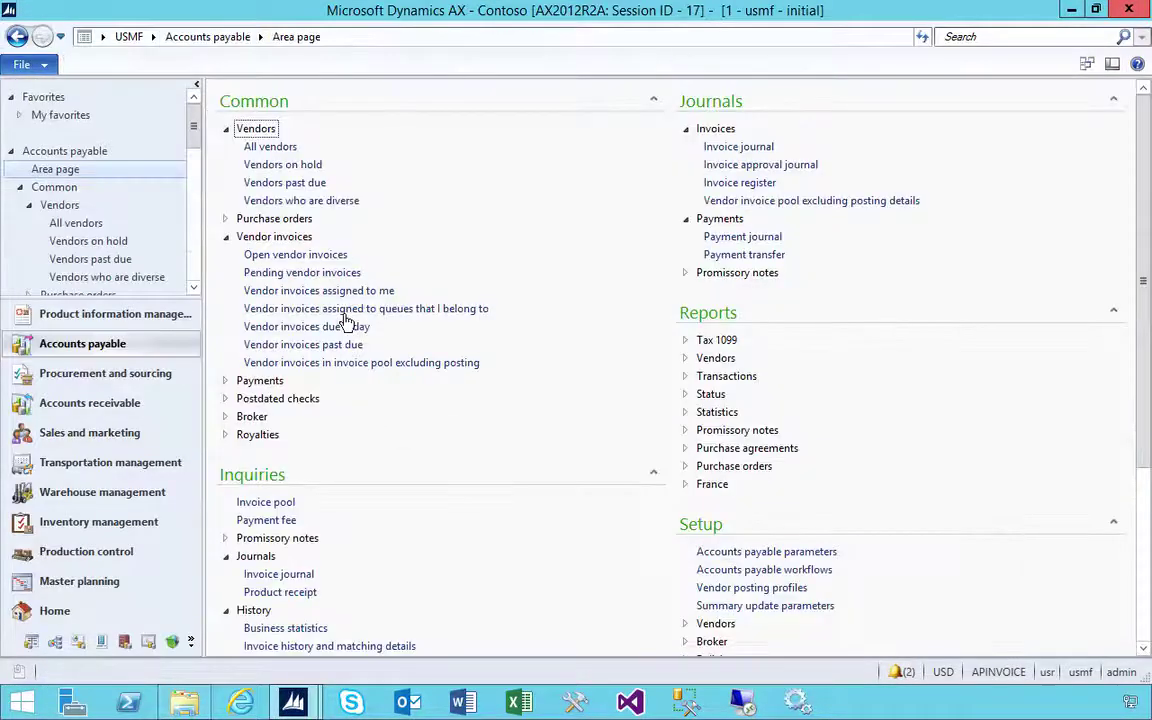
click(764, 569)
click(334, 233)
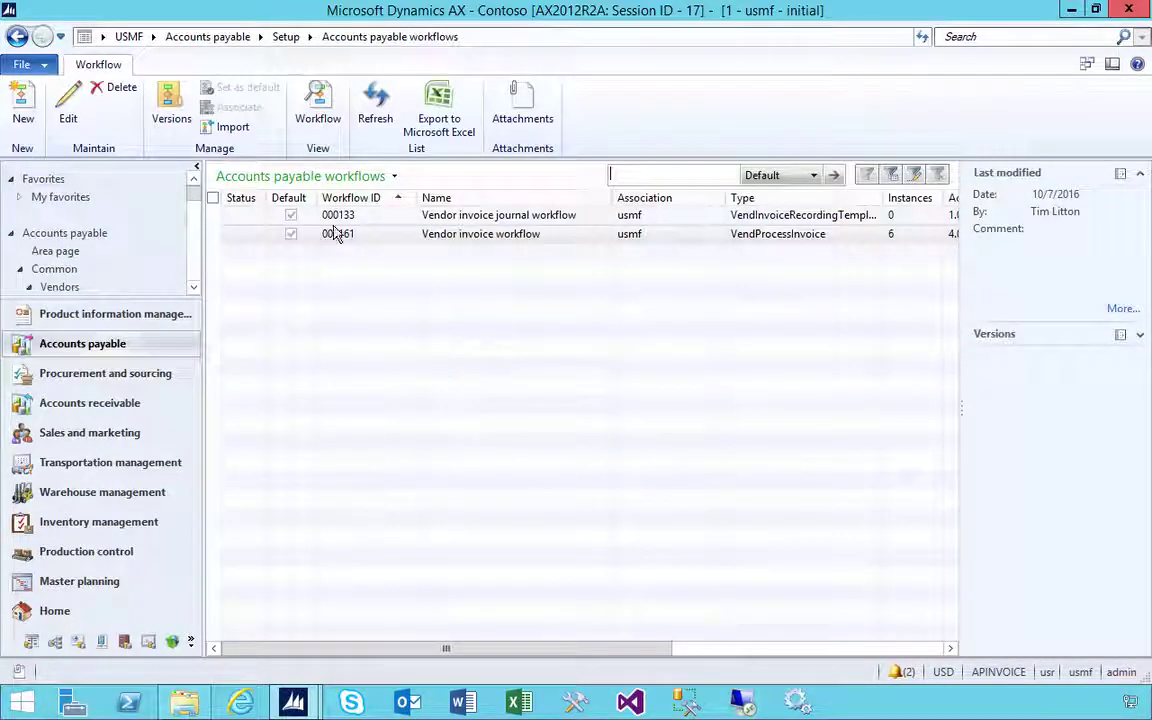
click(171, 108)
Deactivate version 4.0.0.0 of the Vendor invoice workflow and make version 5.0.0.0 active.
click(372, 346)
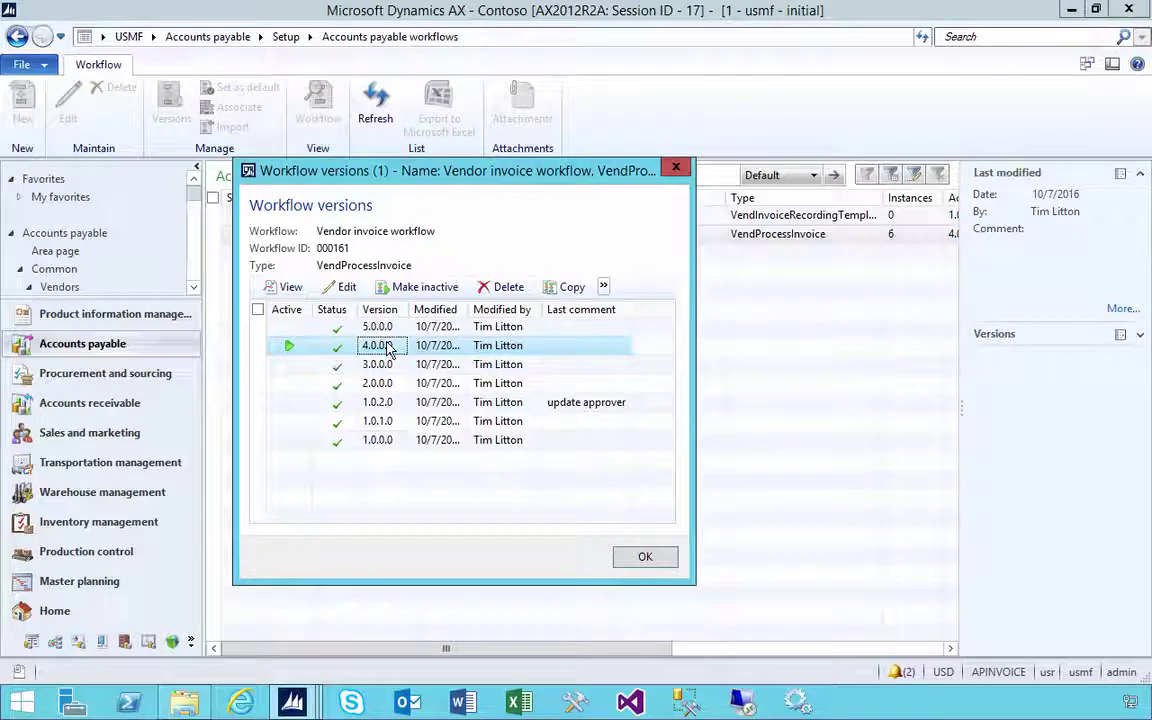
click(422, 287)
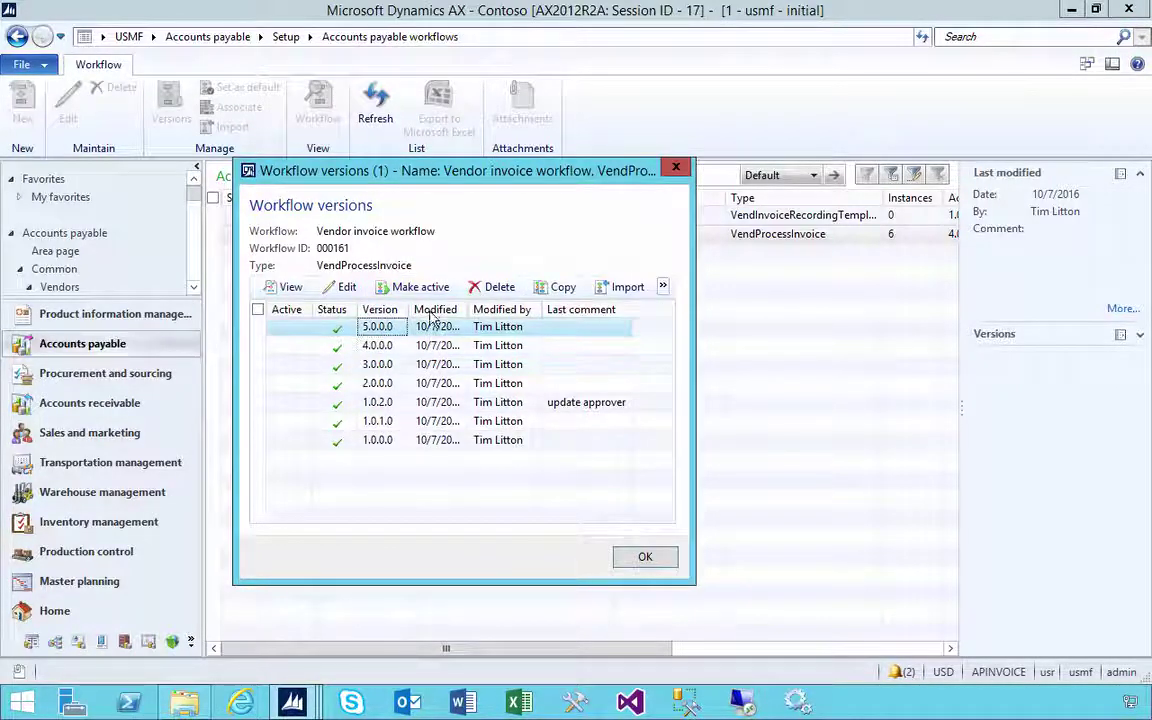
click(420, 287)
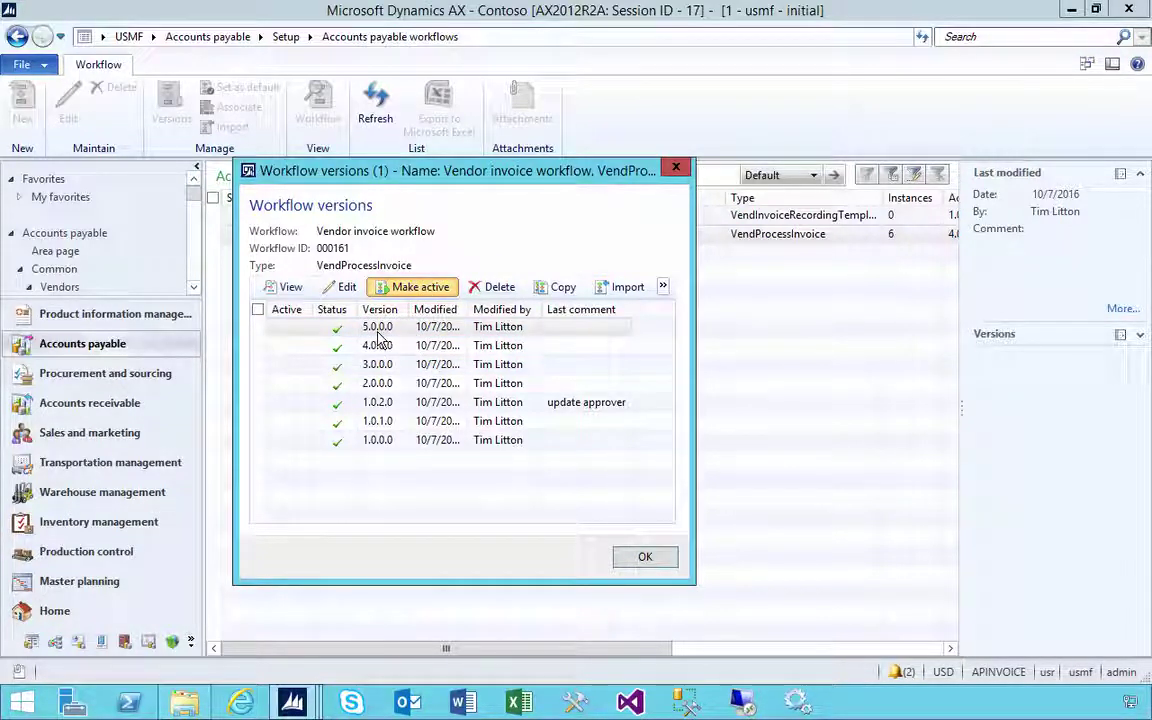
click(378, 336)
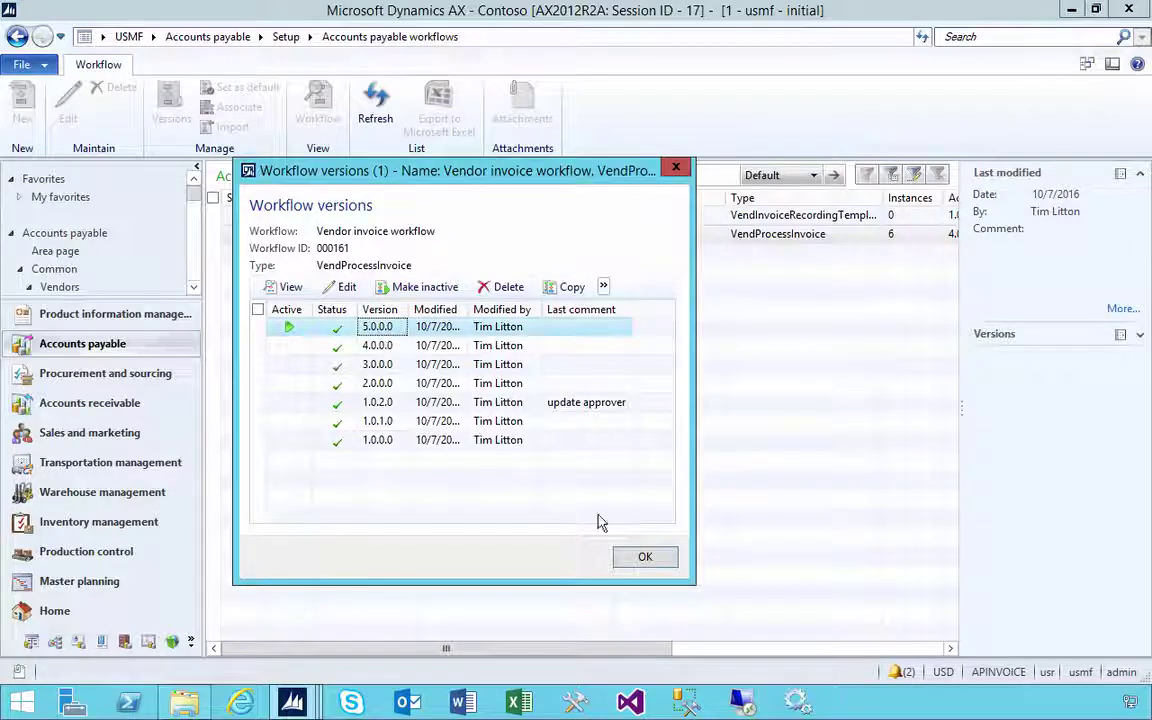
click(648, 556)
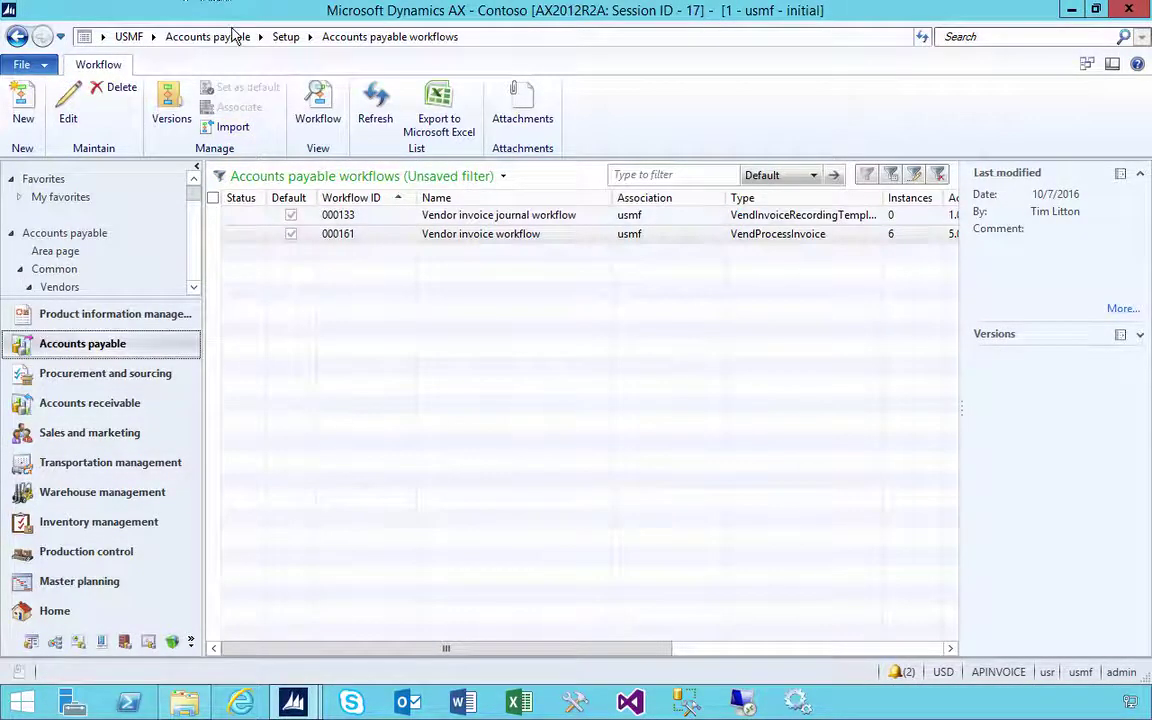
Create a new vendor invoice from the pending vendor invoices with invoice account X400.
click(234, 38)
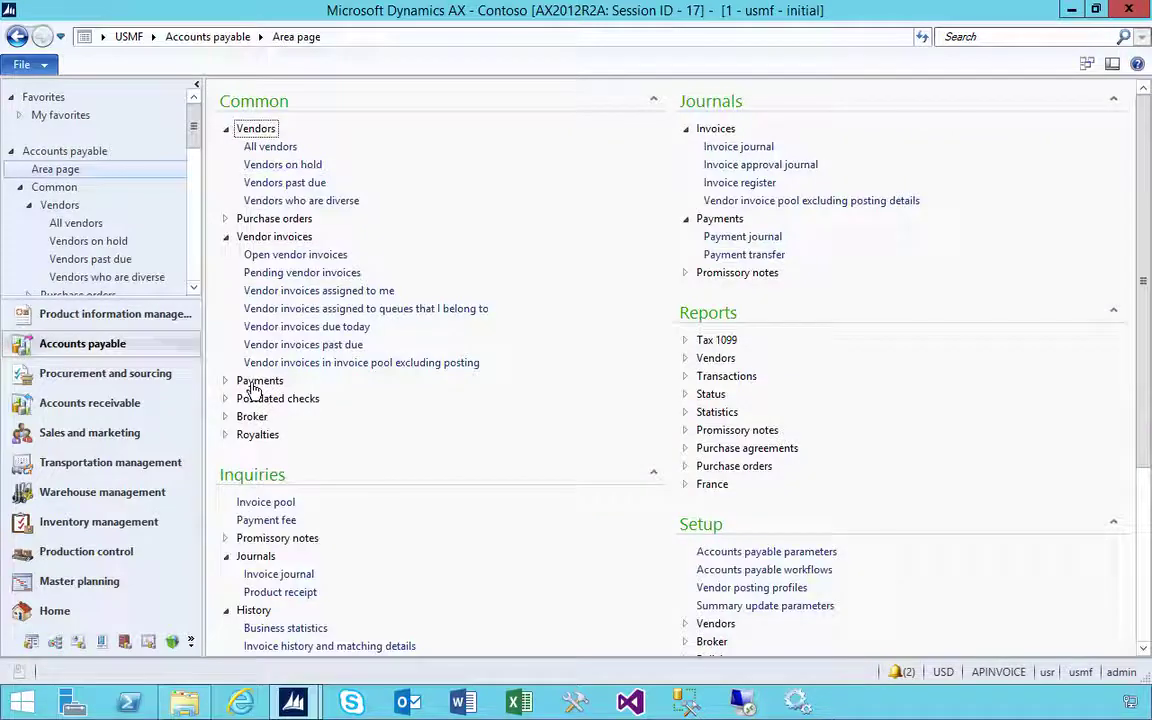
click(279, 276)
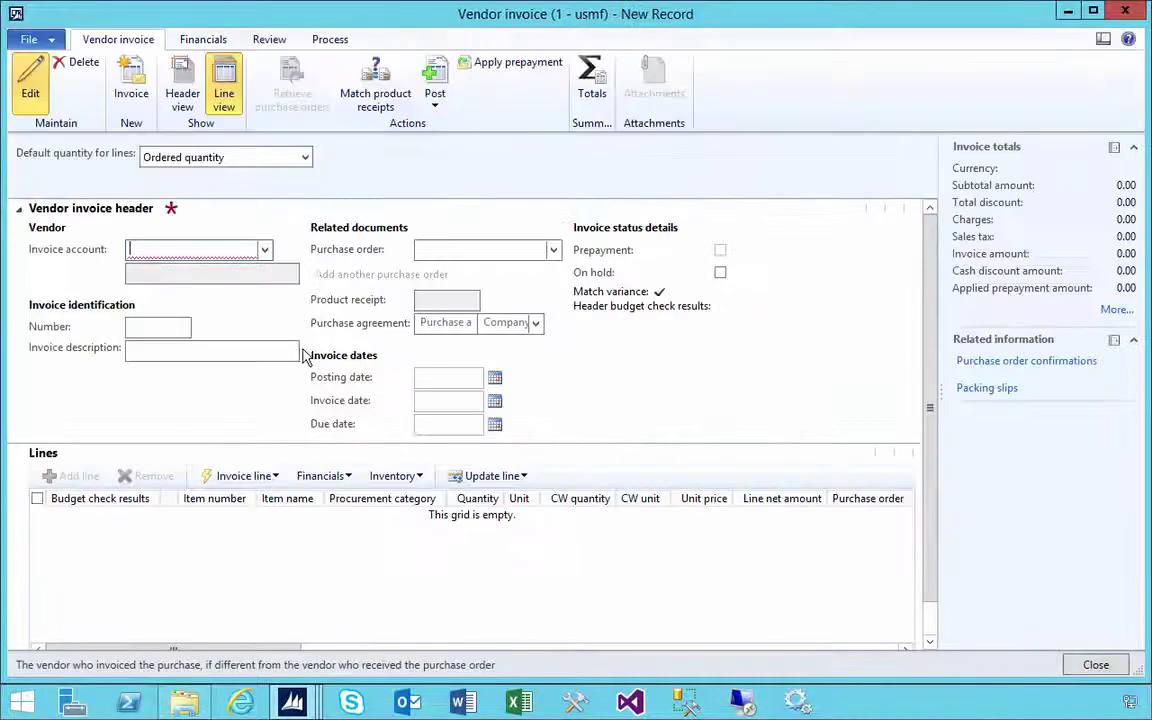
text(X)
key(Tab)
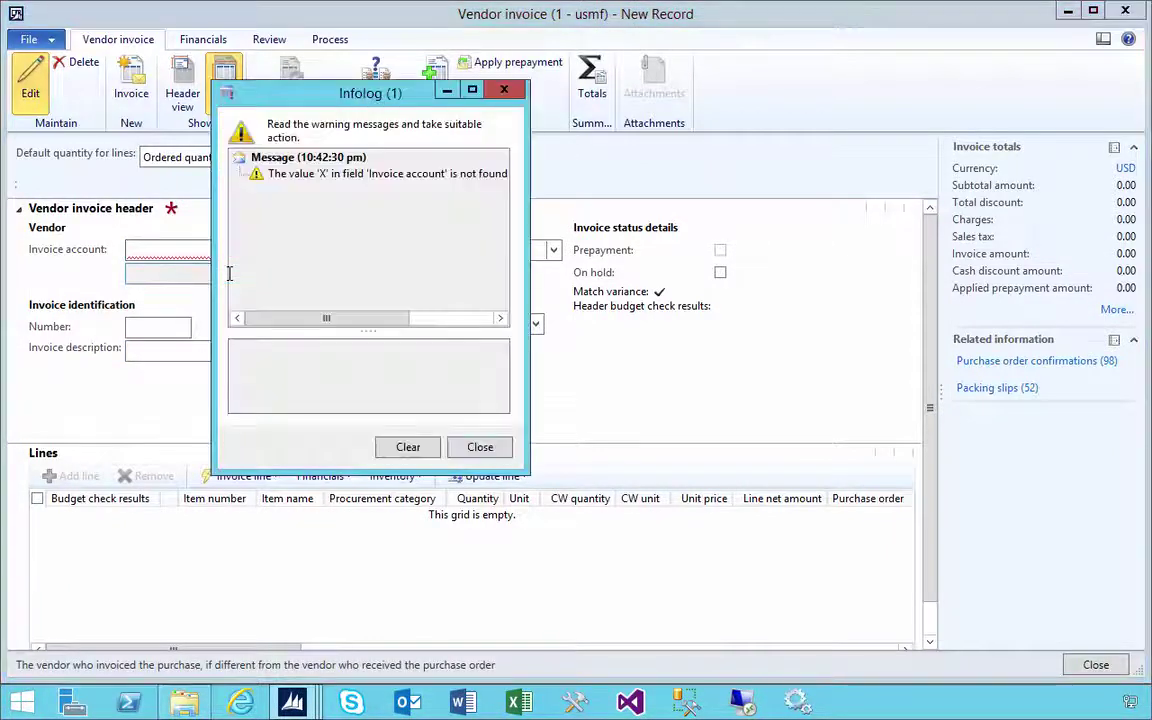
click(480, 447)
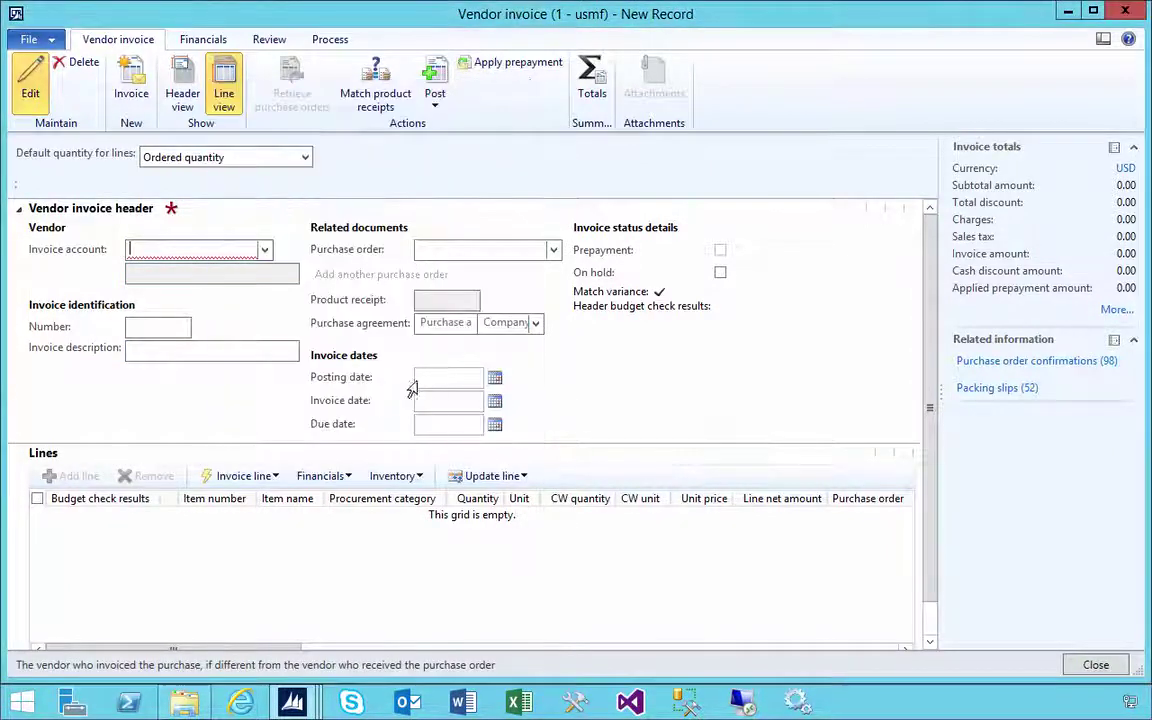
text(400)
key(Tab)
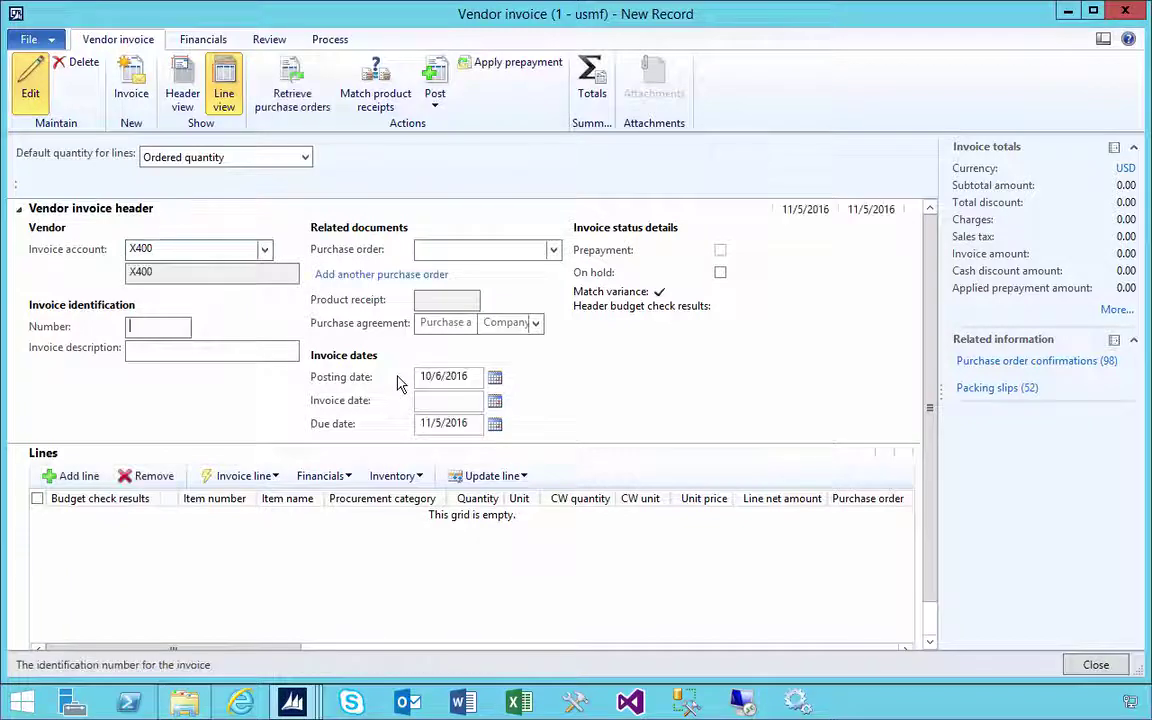
Set the invoice number to B2 and link the vendor's purchase order for UTILITIES.
text(B)
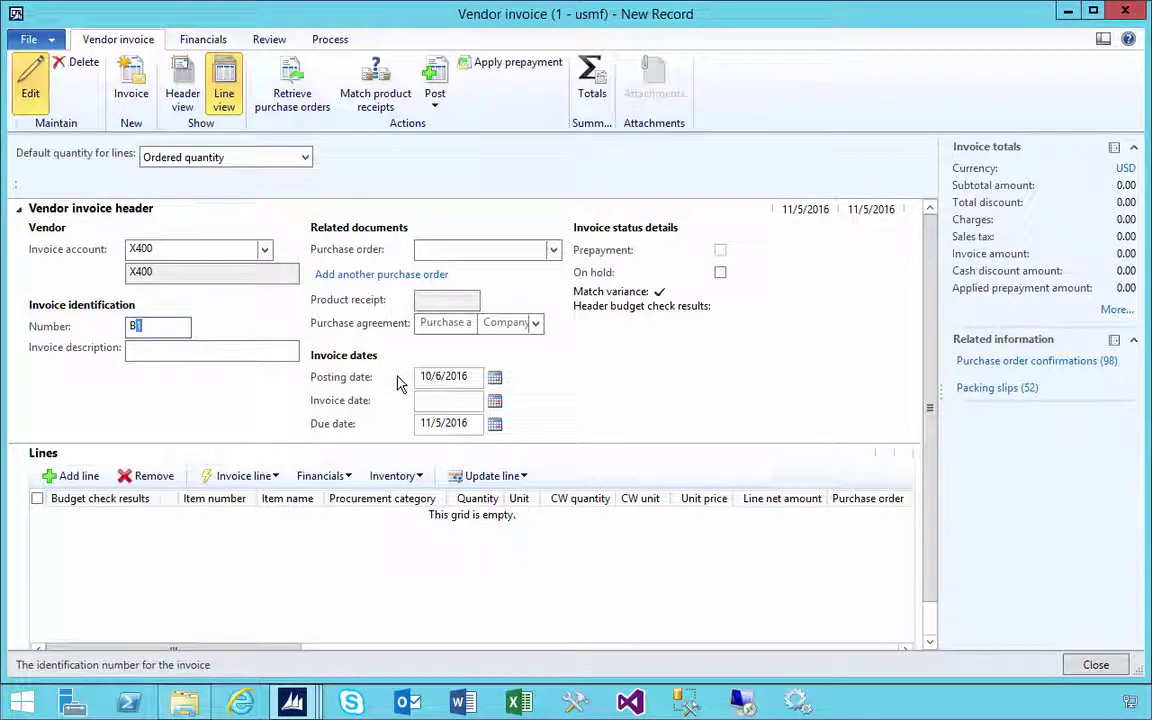
text(2)
key(Tab)
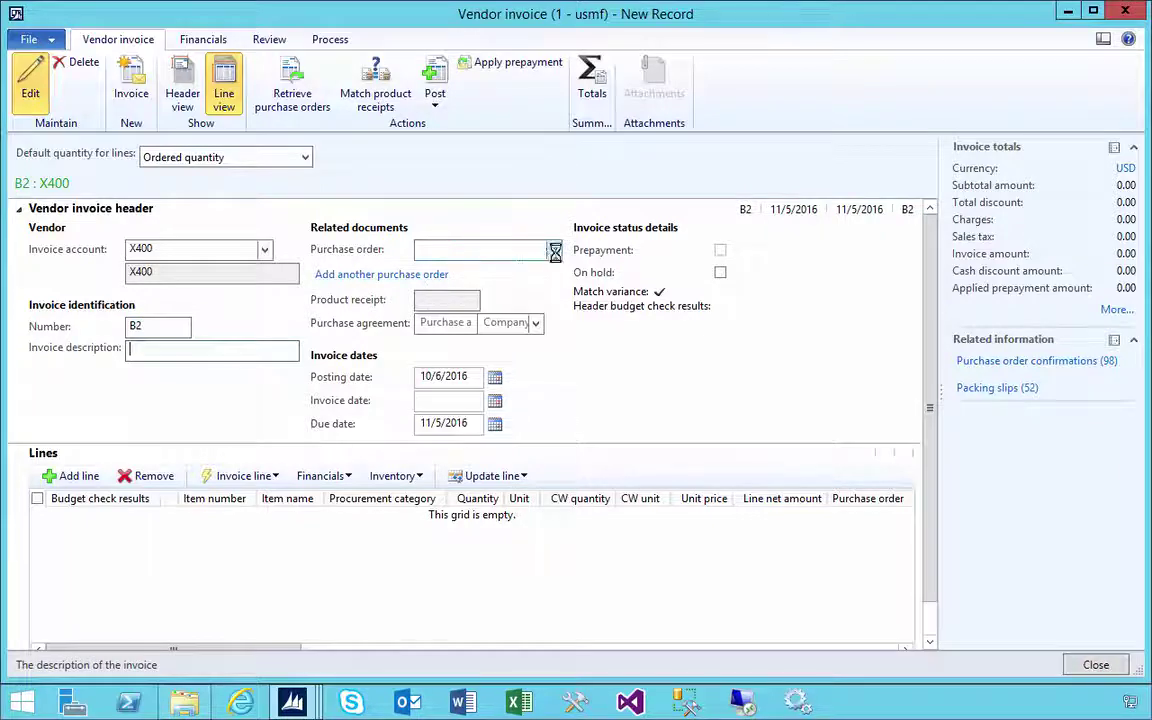
click(476, 296)
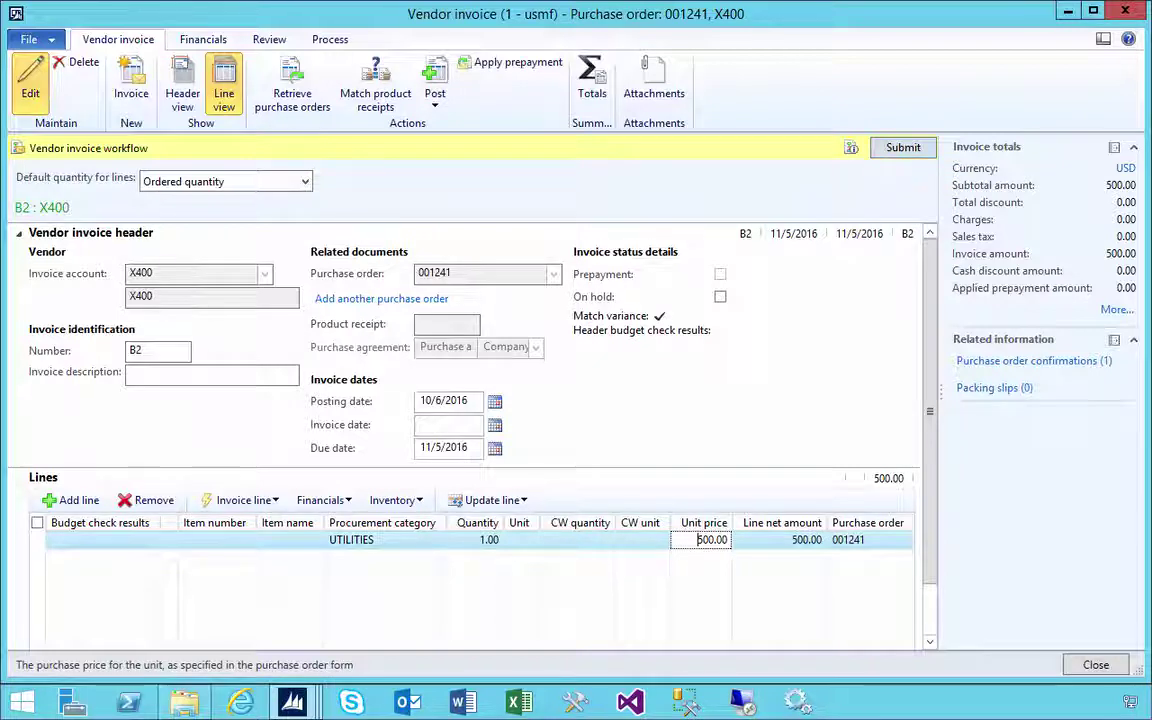
Submit vendor X400's invoice B2 to the vendor invoice workflow and close the invoice.
click(904, 148)
click(612, 404)
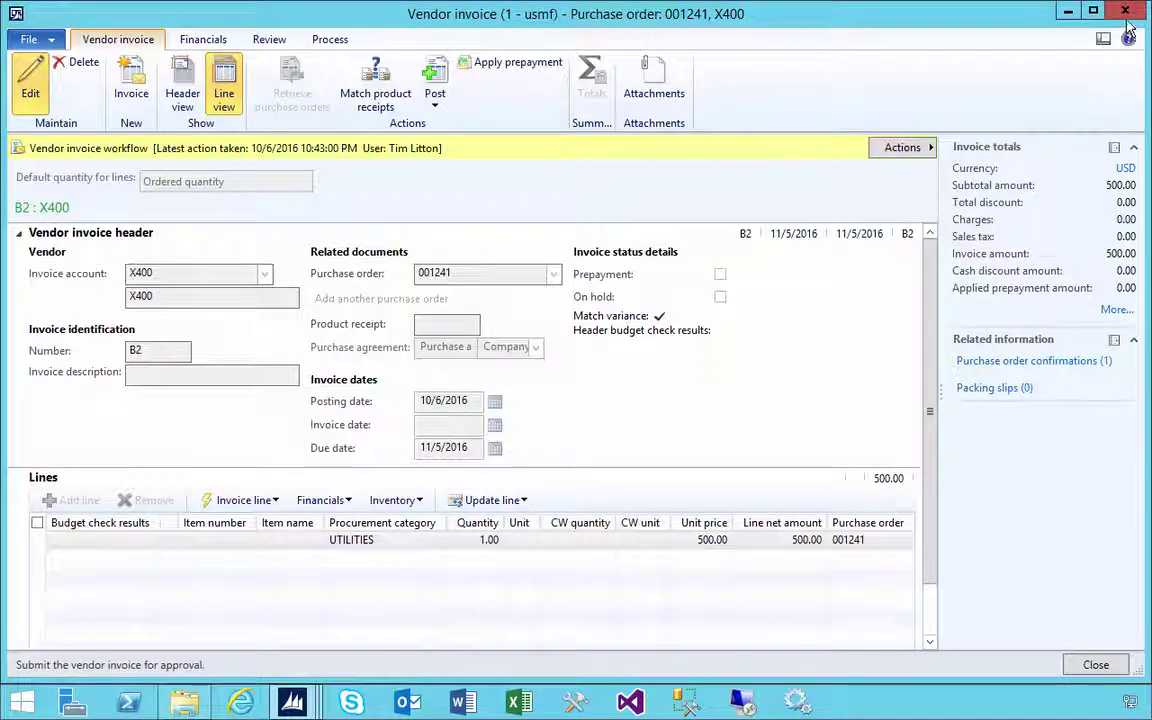
key(Escape)
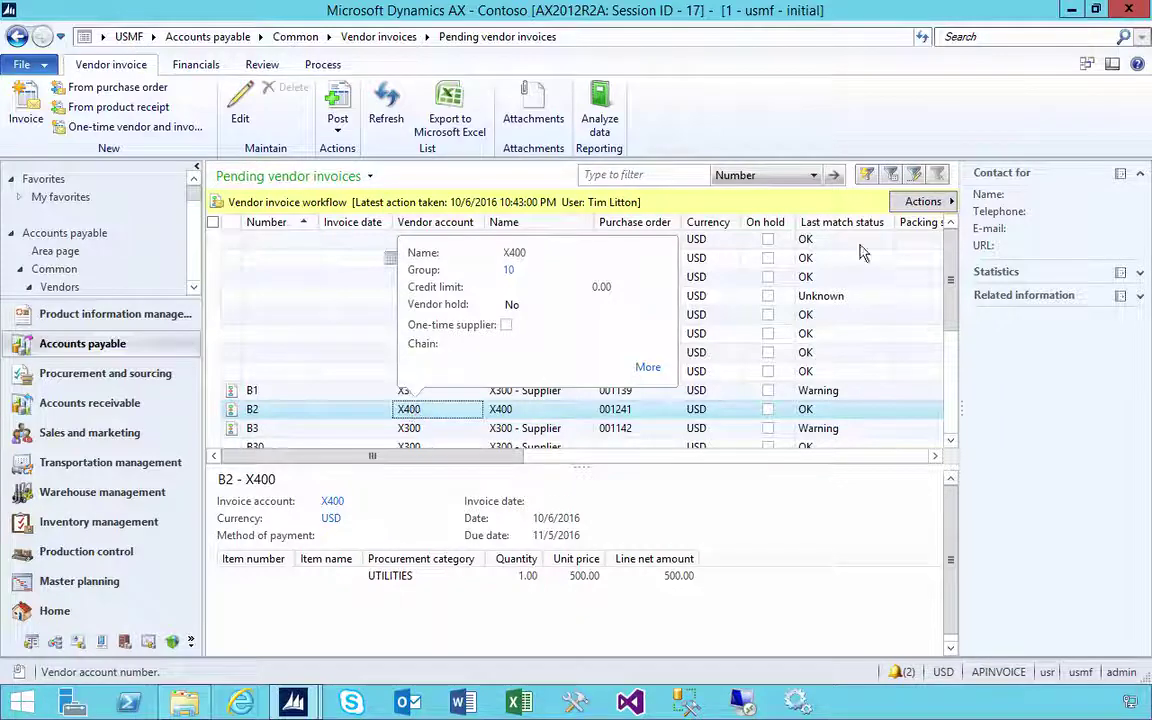
Check the tracking details in the workflow history of vendor X400's pending invoice B2, and close the history.
click(920, 202)
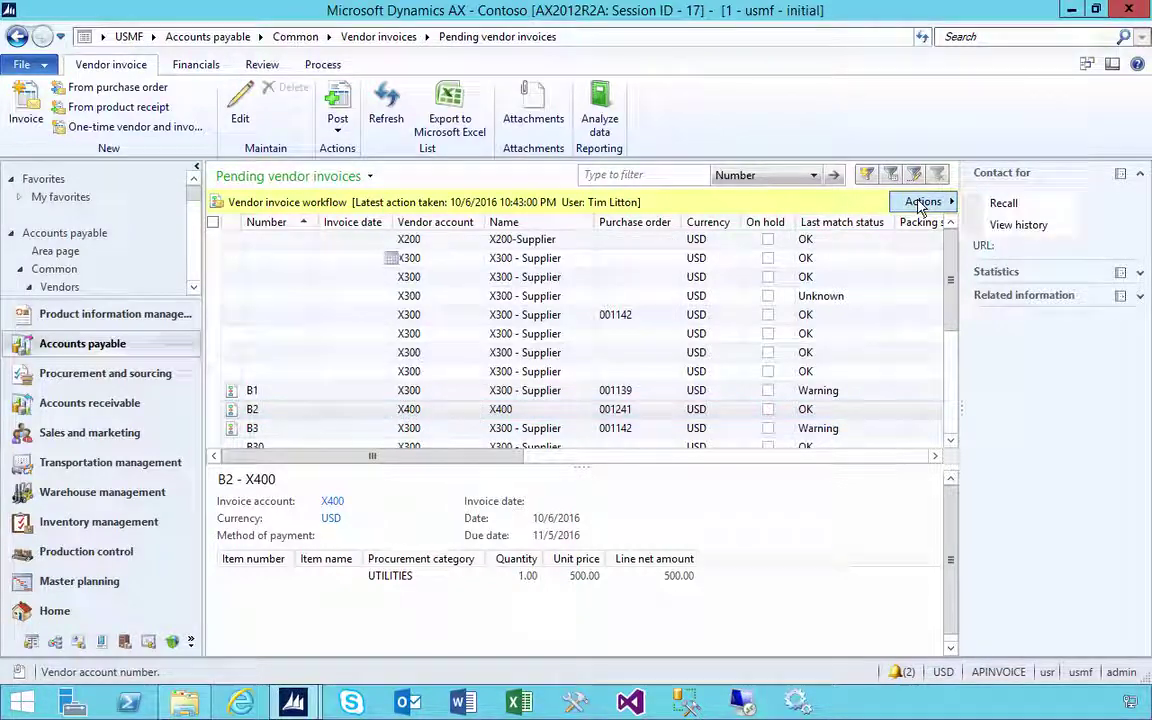
click(1018, 225)
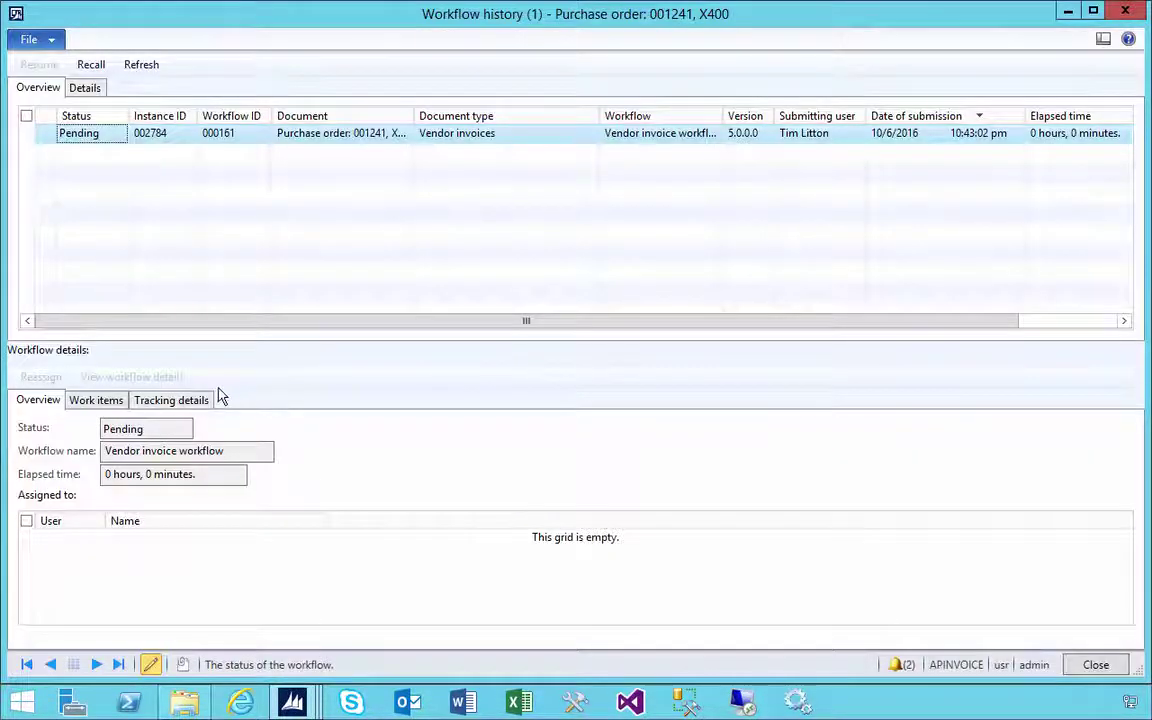
click(186, 398)
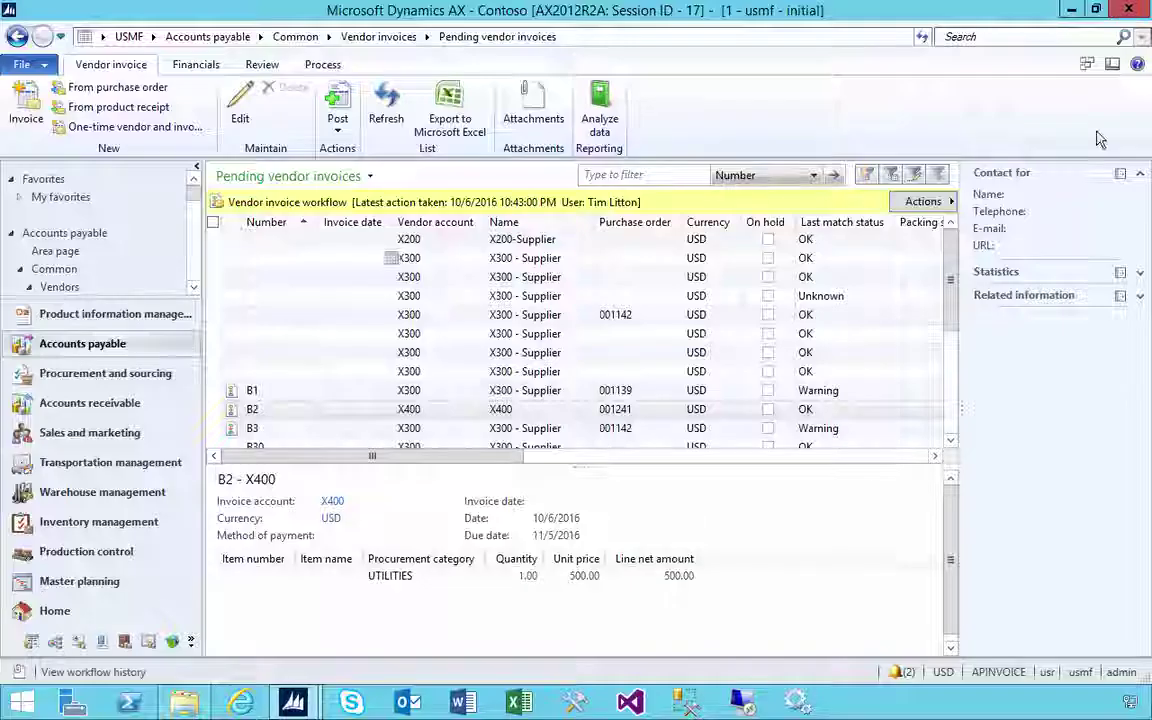
click(1125, 10)
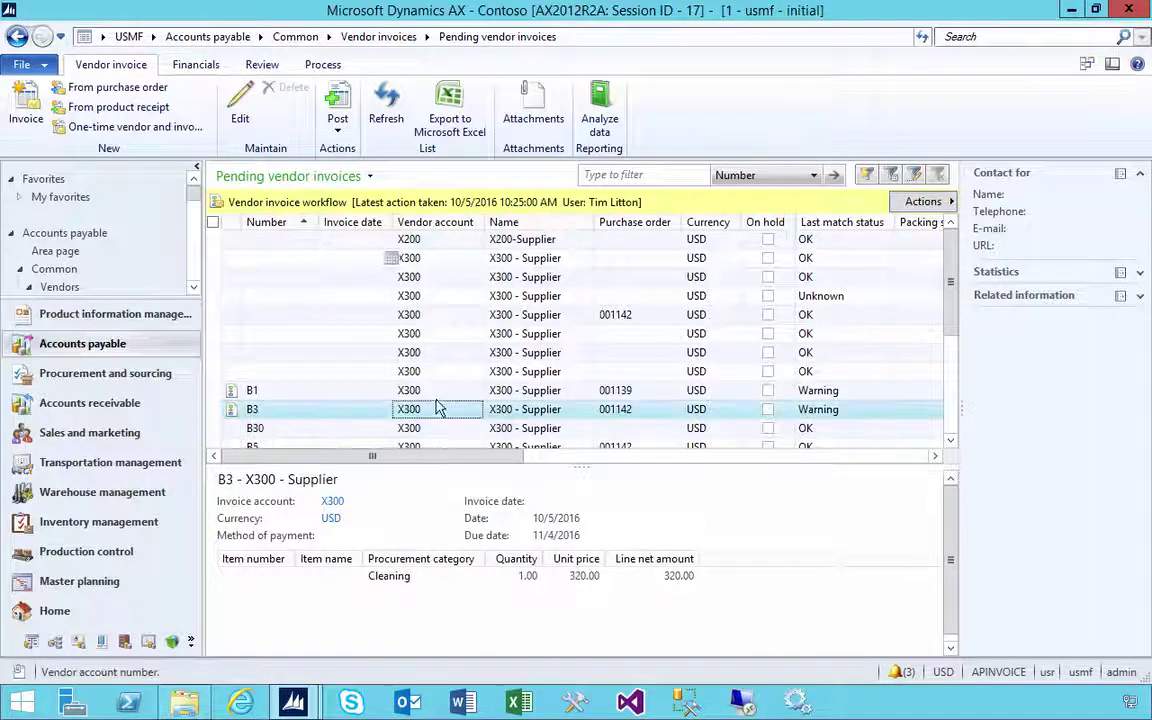
Clear the Job status criterion from the pending vendor invoices query and apply the changed filter.
mouse_move(421, 428)
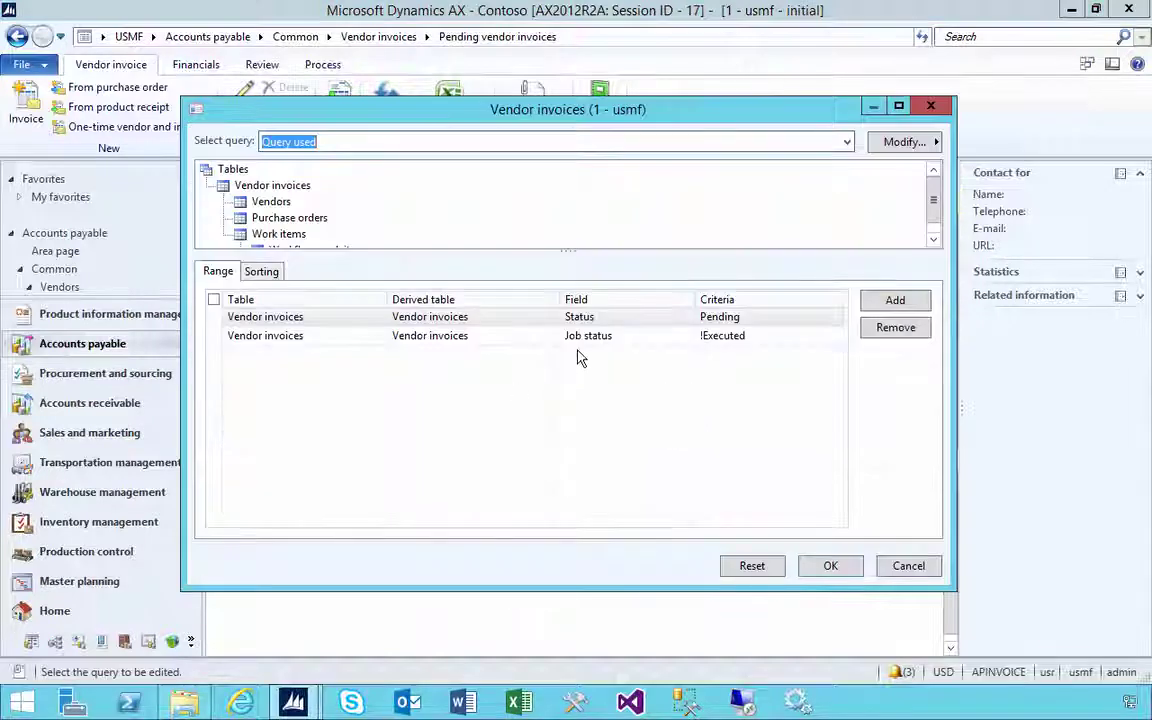
click(715, 337)
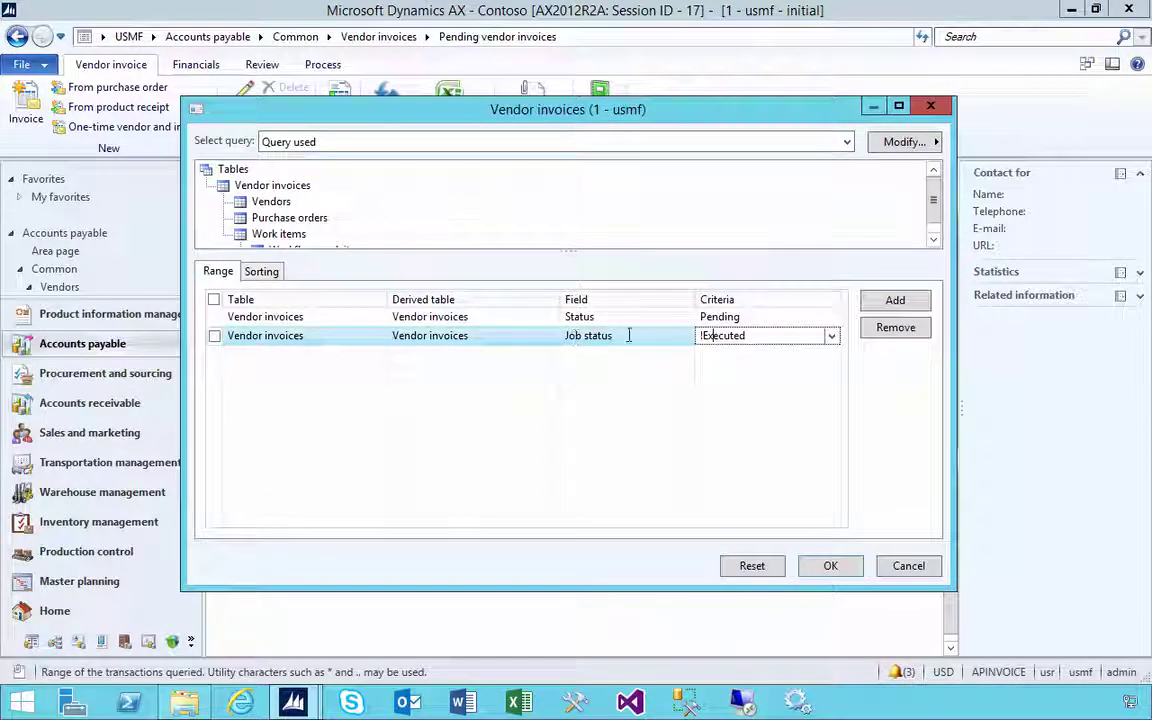
click(744, 338)
key(shift+Home)
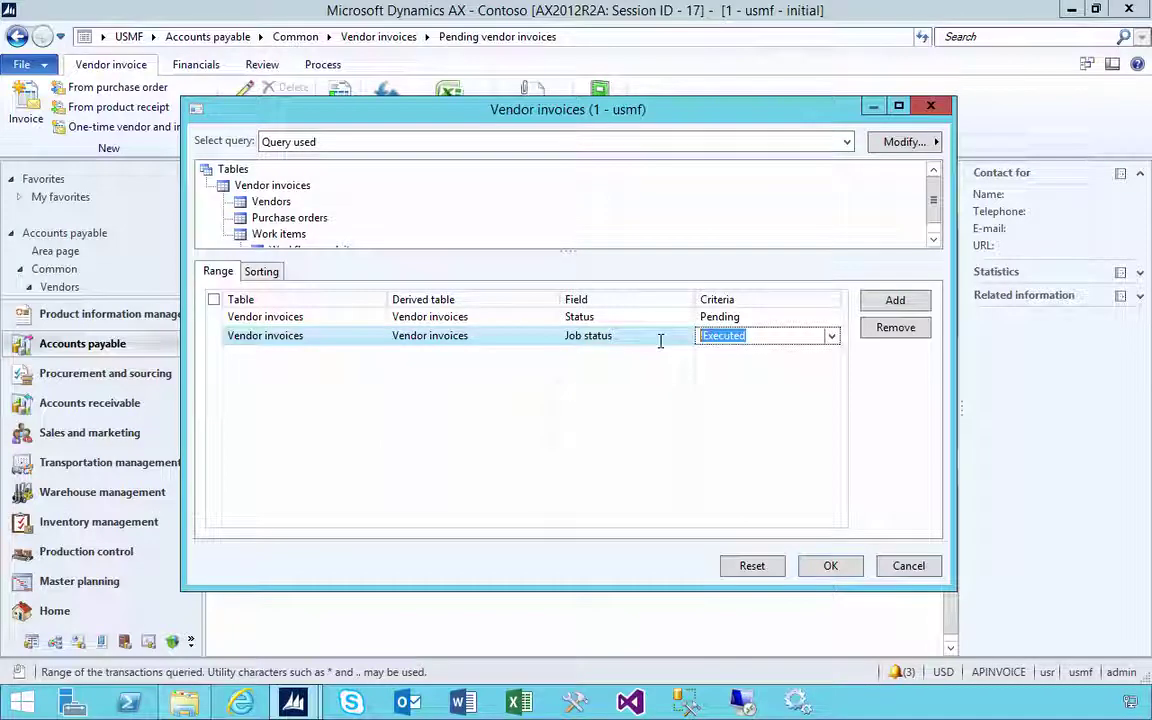
key(BackSpace)
click(662, 339)
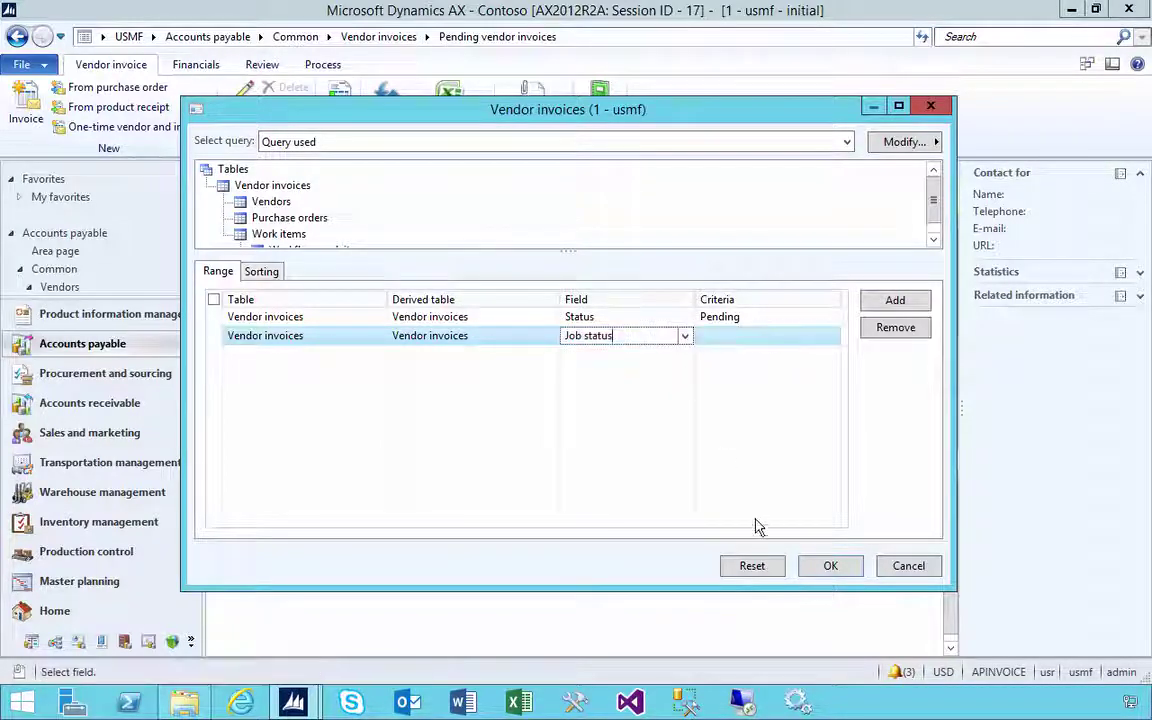
click(826, 569)
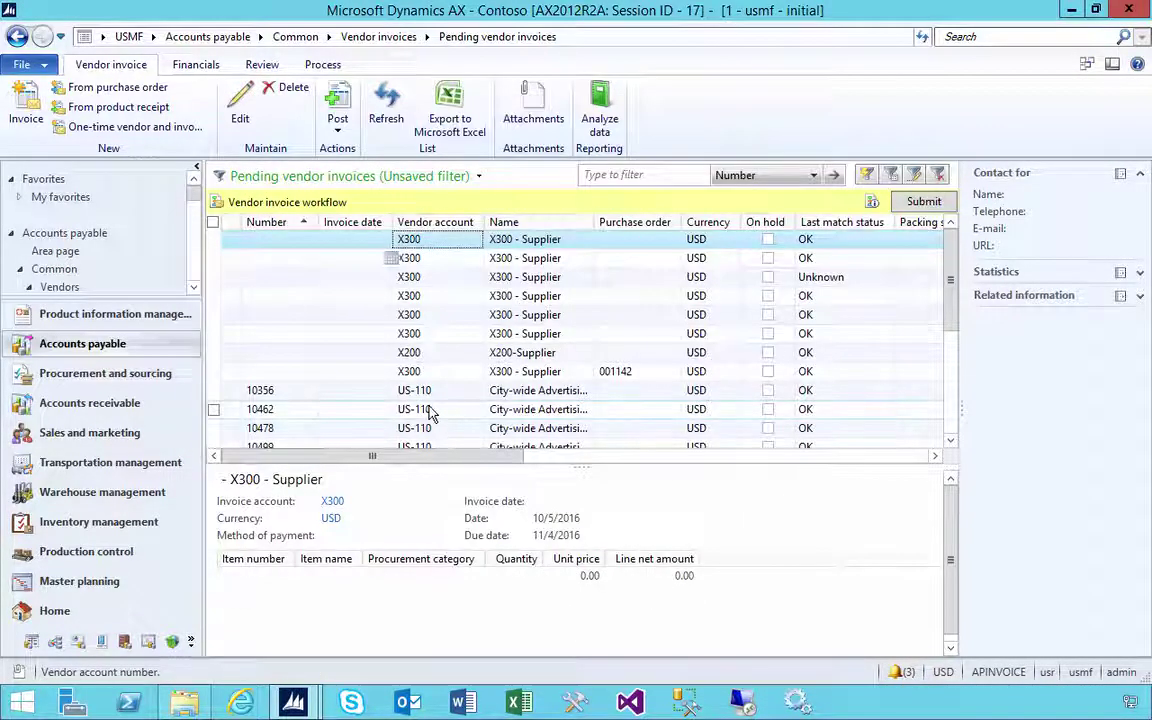
Examine the Post vendor invoices 1 task and Approve vendor invoice 2 approval in the workflow tracking details of vendor X400's invoice B2.
click(412, 407)
scroll(430, 413, down, 3)
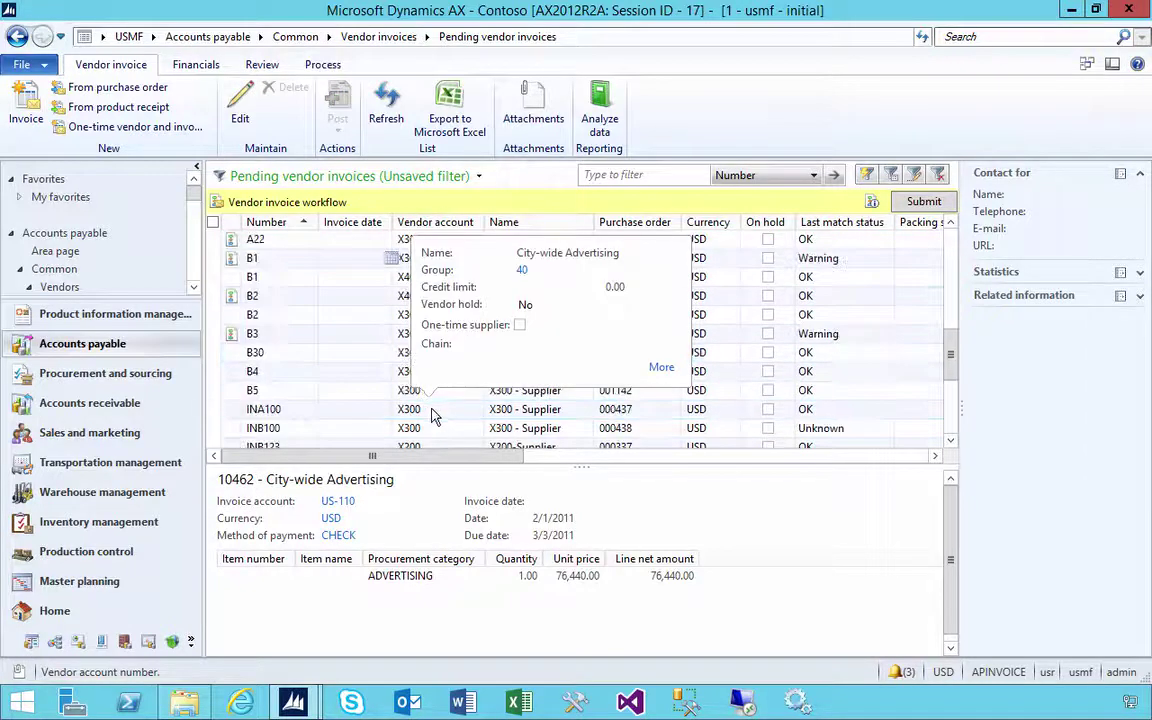
click(412, 296)
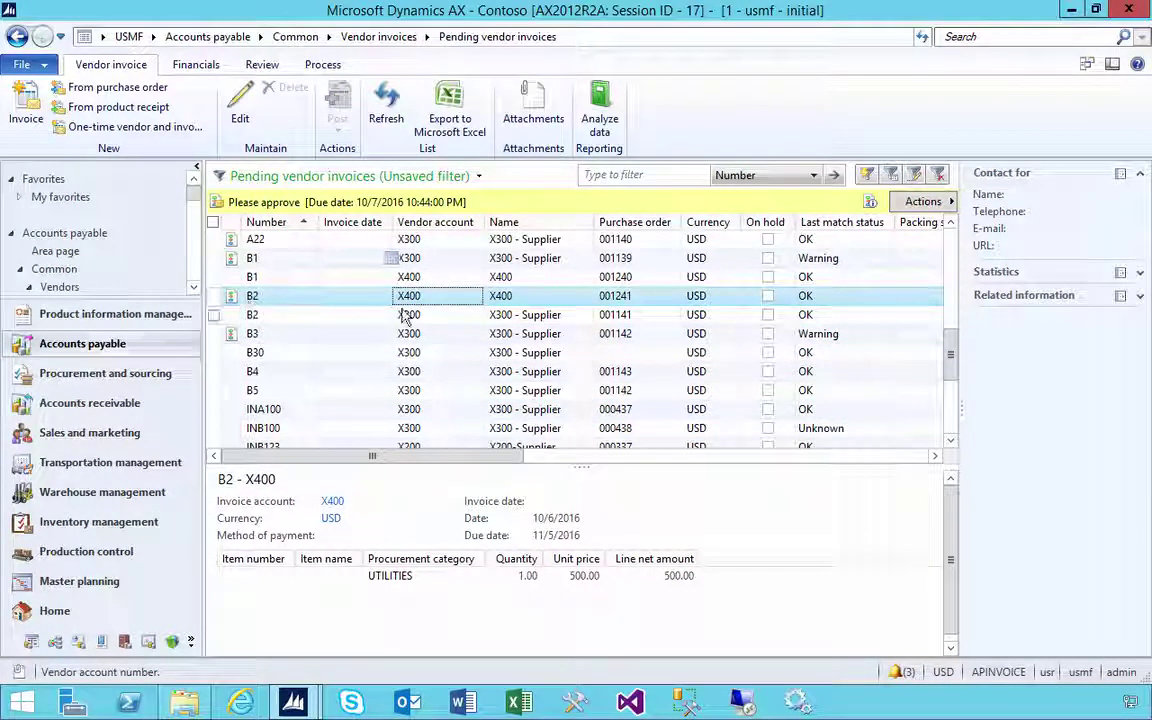
click(923, 201)
click(1015, 313)
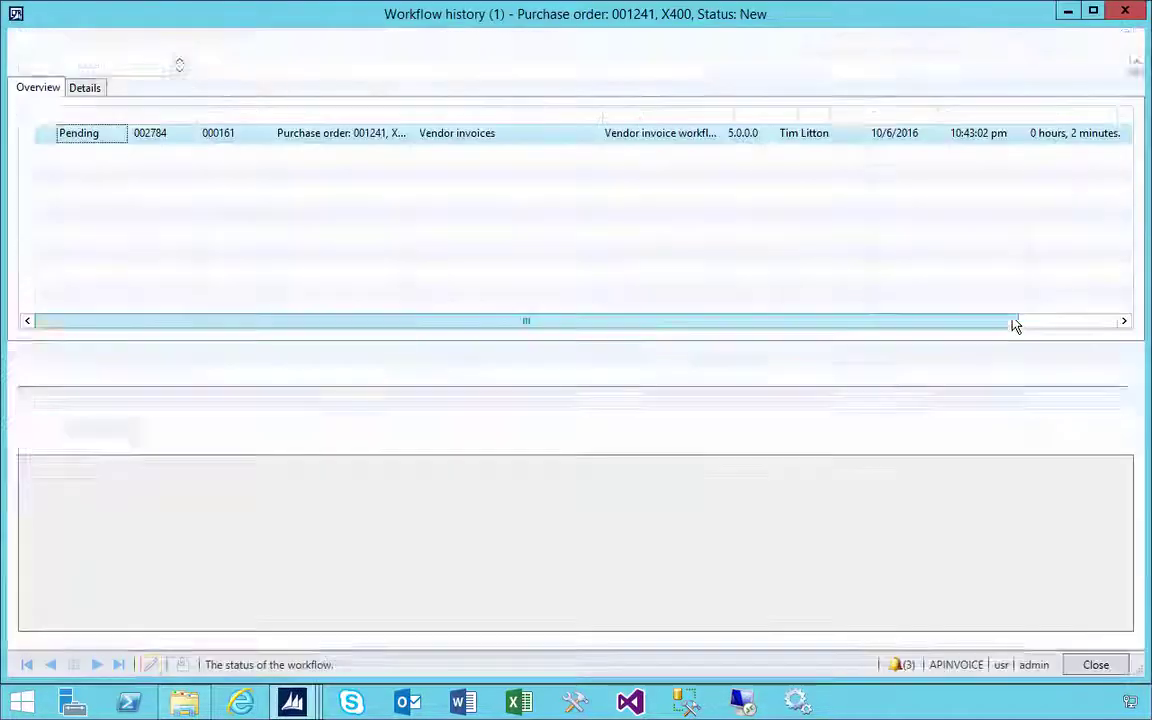
click(204, 401)
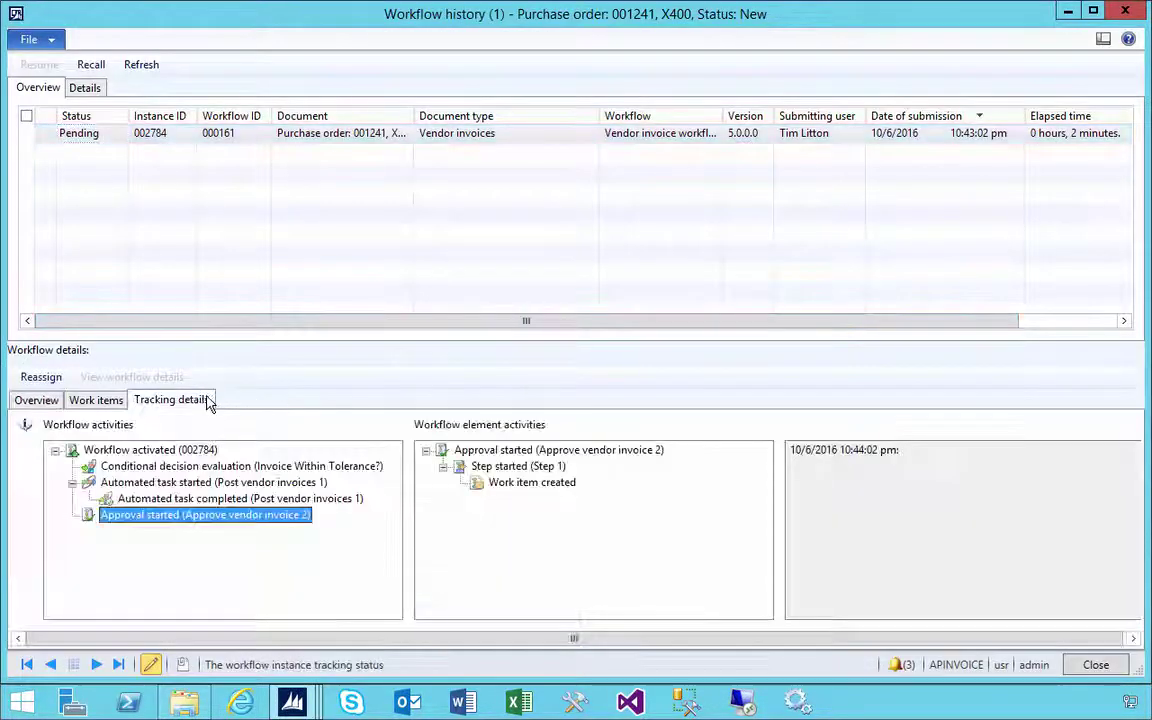
click(172, 499)
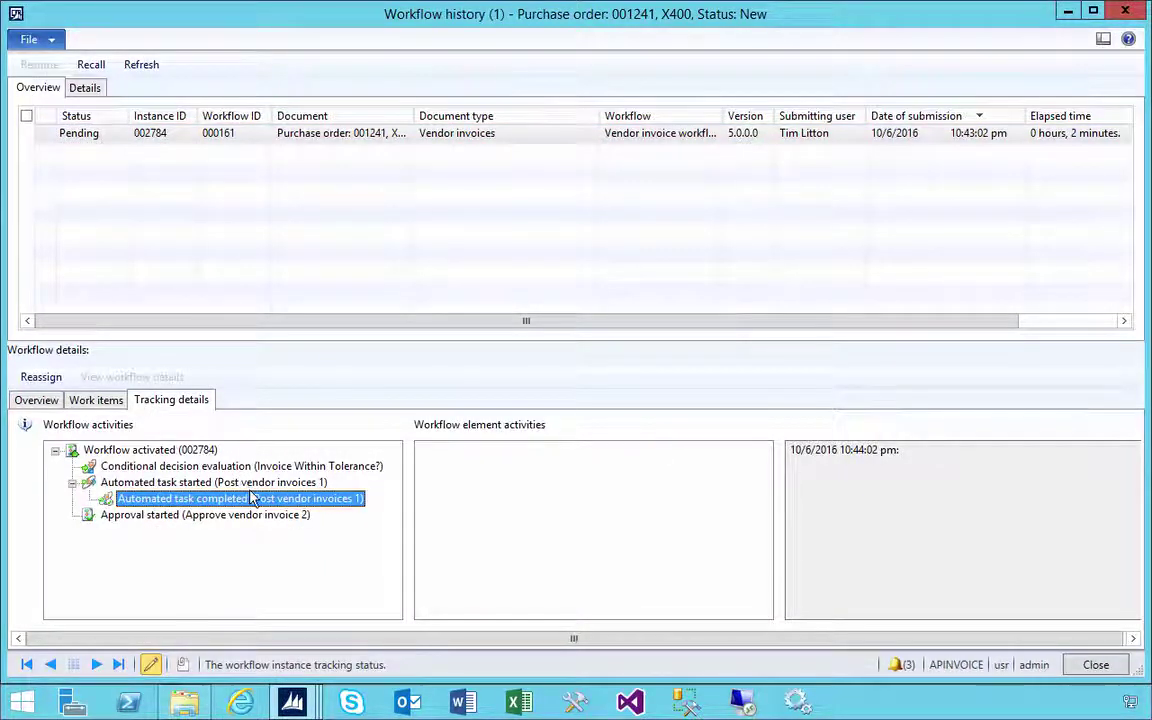
click(219, 518)
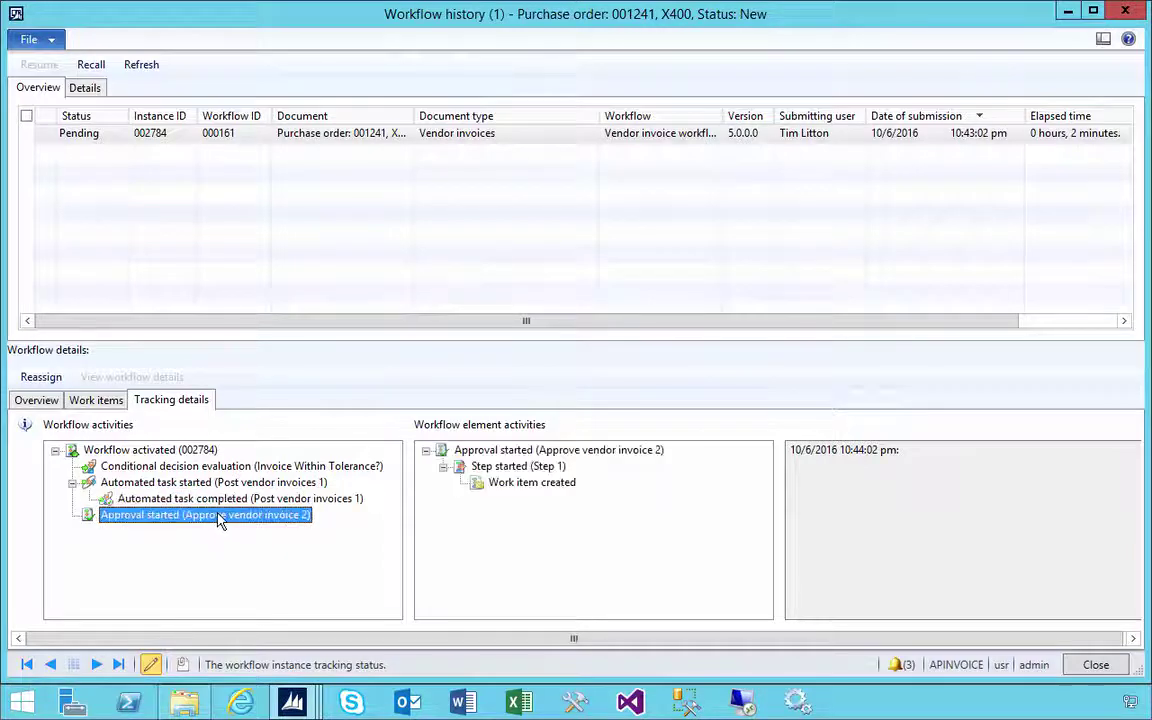
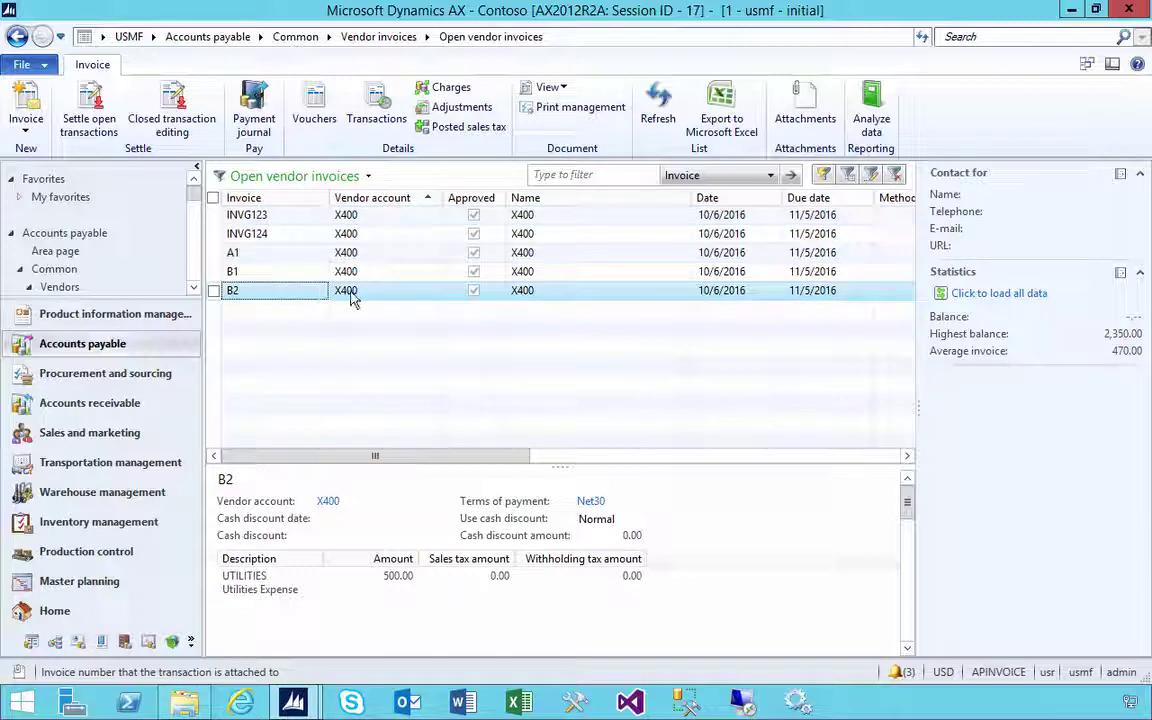
Check posted invoice B2 in vendor X400's invoice journal, then close the vendor record and review B2 in the open vendor invoices.
right_click(340, 297)
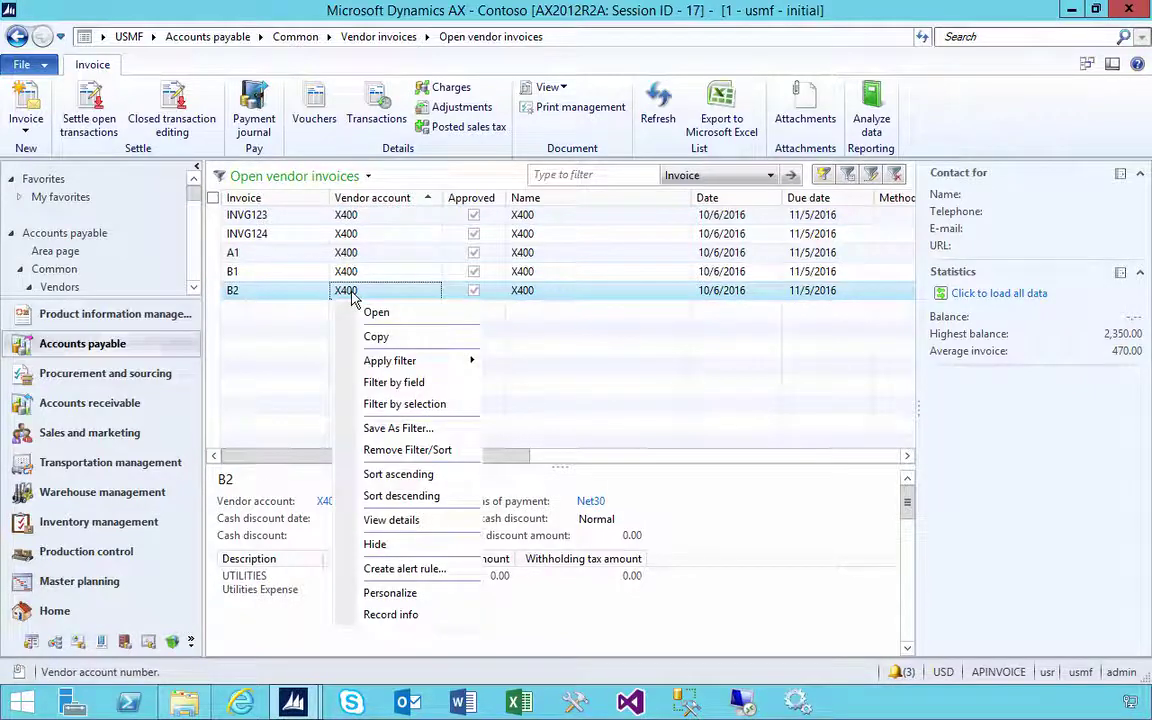
click(378, 519)
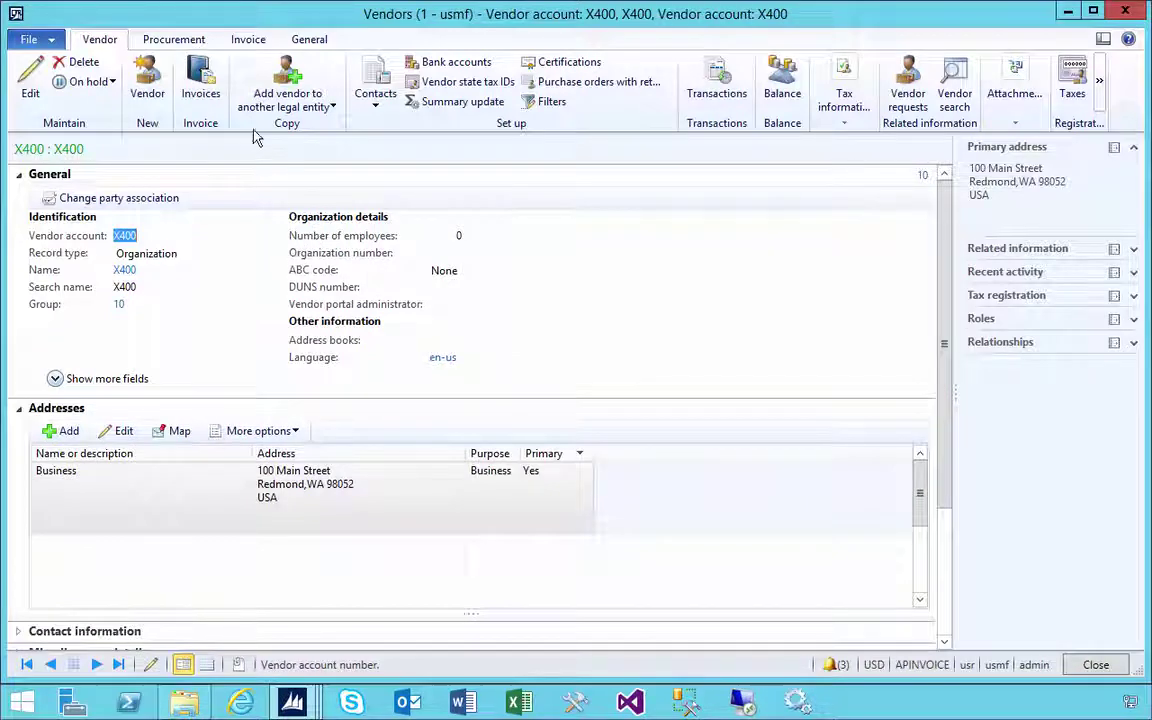
click(200, 80)
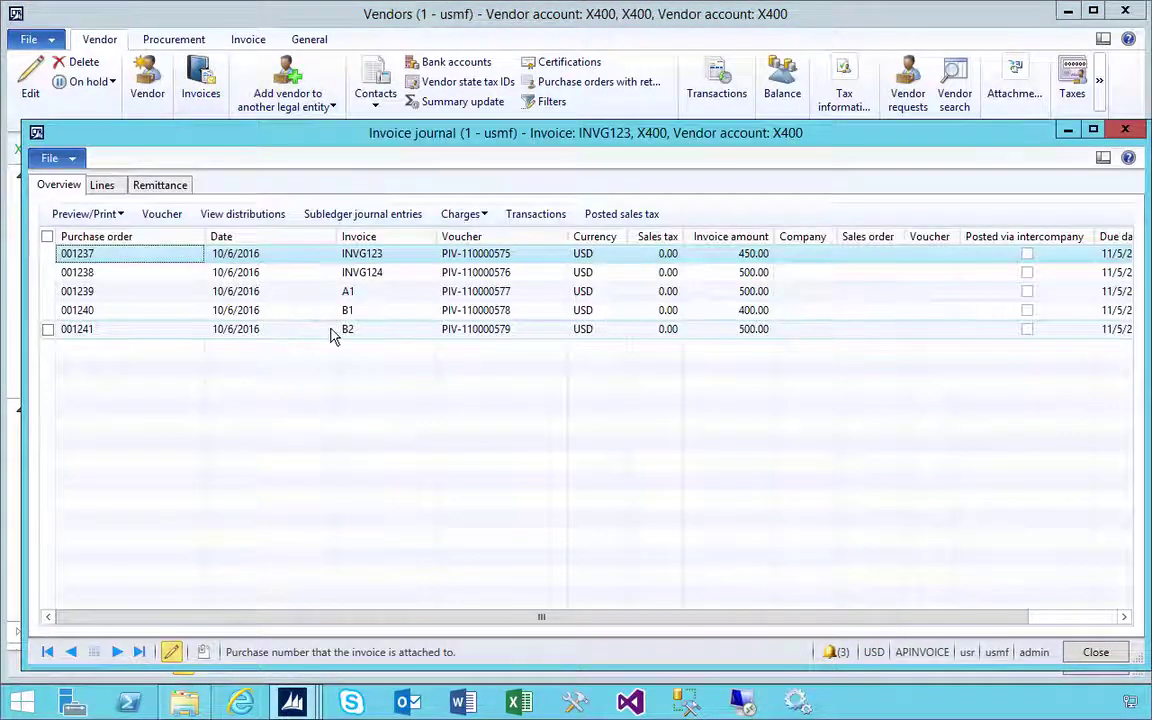
click(333, 331)
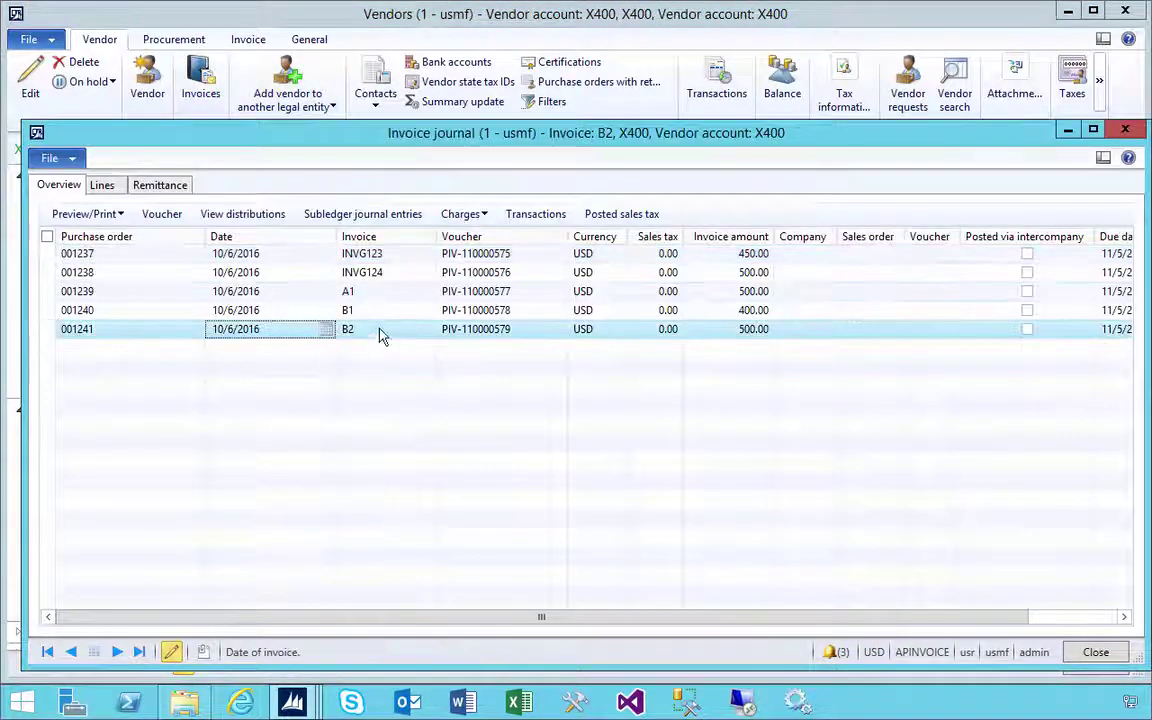
click(1125, 130)
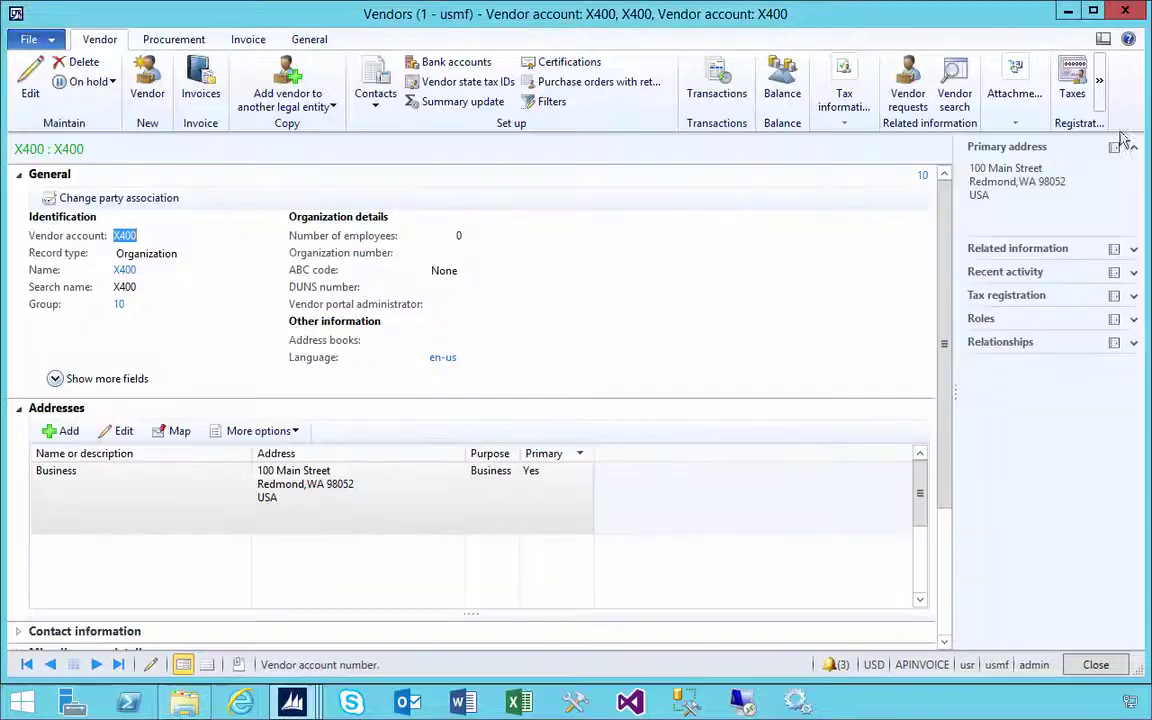
click(1114, 18)
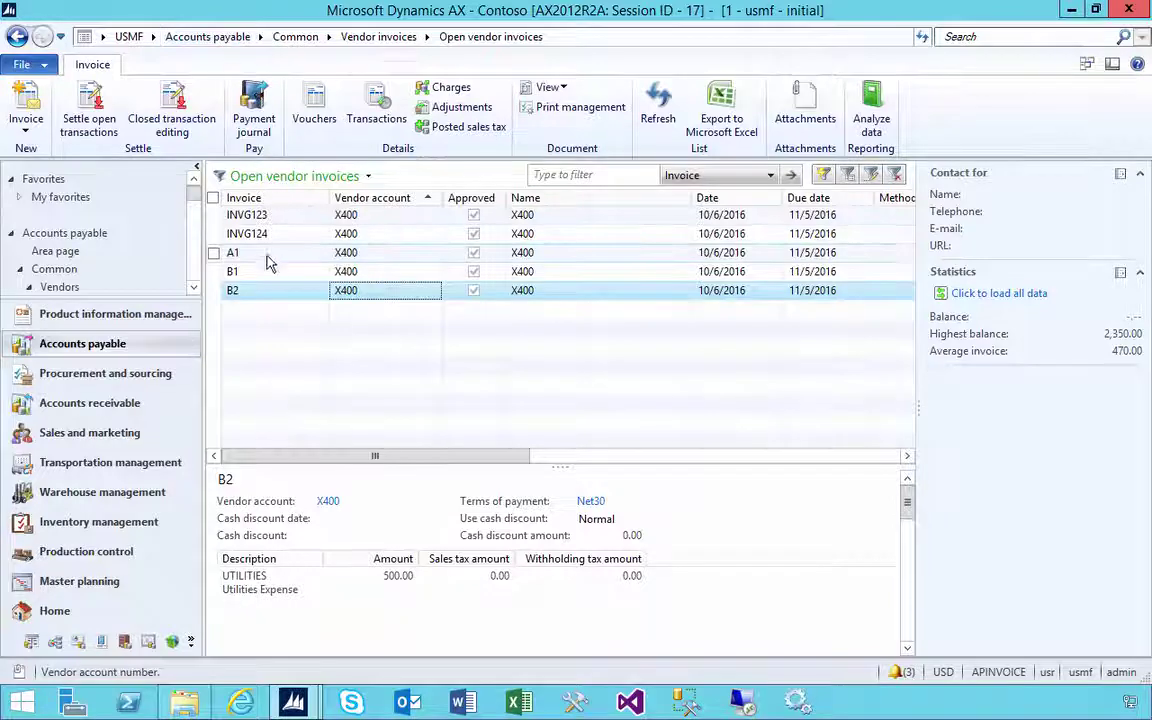
click(262, 292)
key(Up)
key(Down)
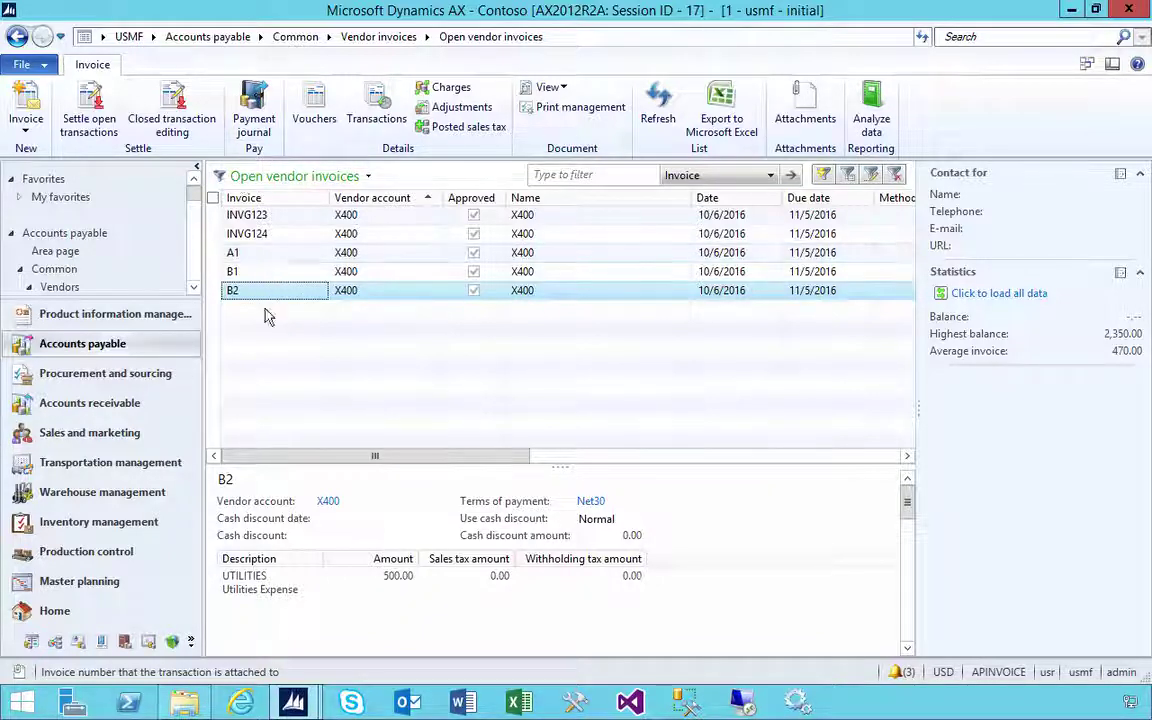
Open the pending vendor invoices and clear the Job status criterion from their query.
click(195, 37)
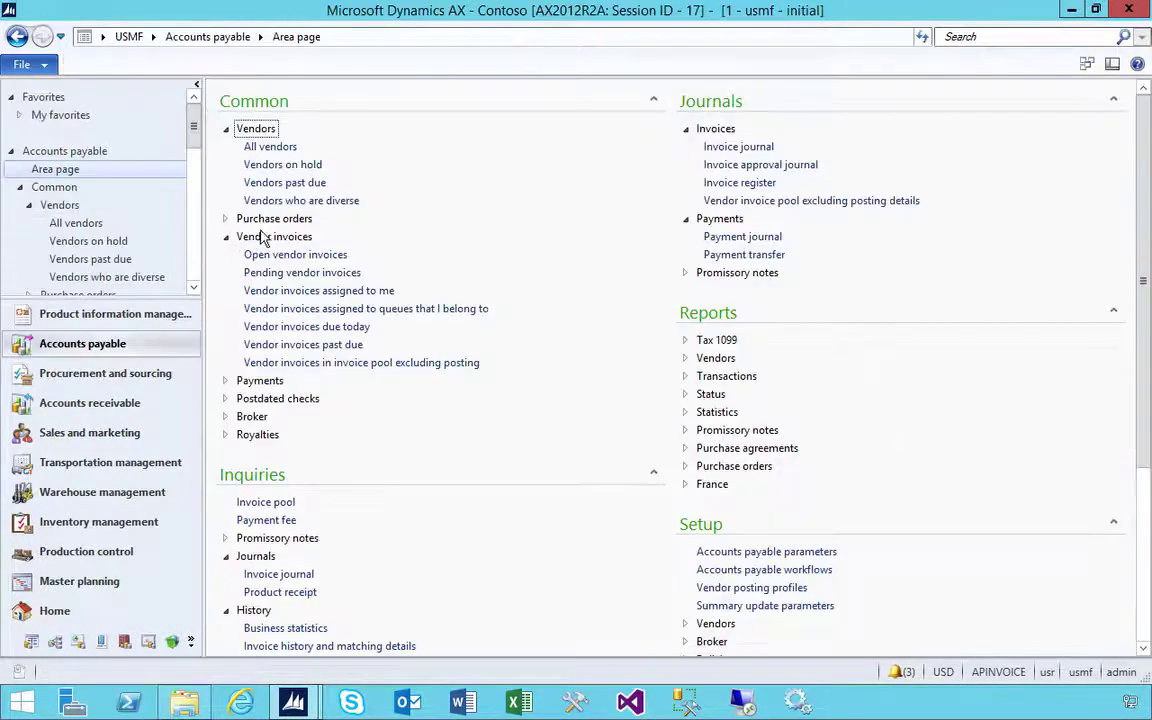
click(268, 276)
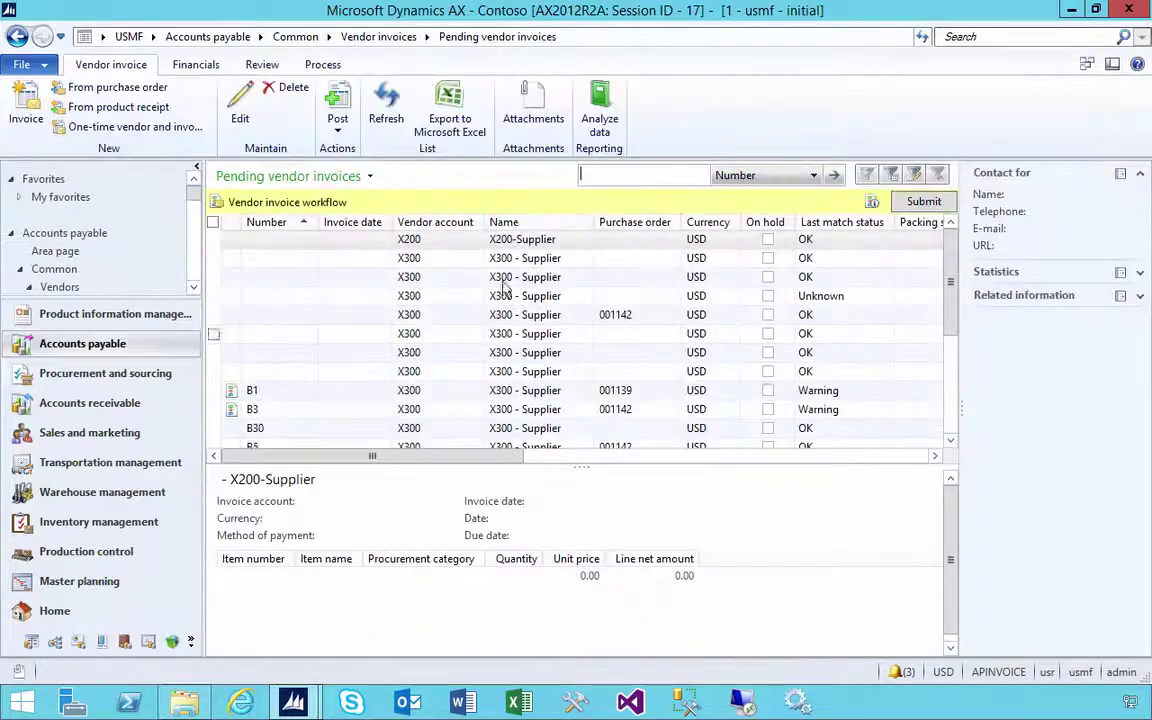
click(914, 175)
drag(745, 336, 599, 368)
key(BackSpace)
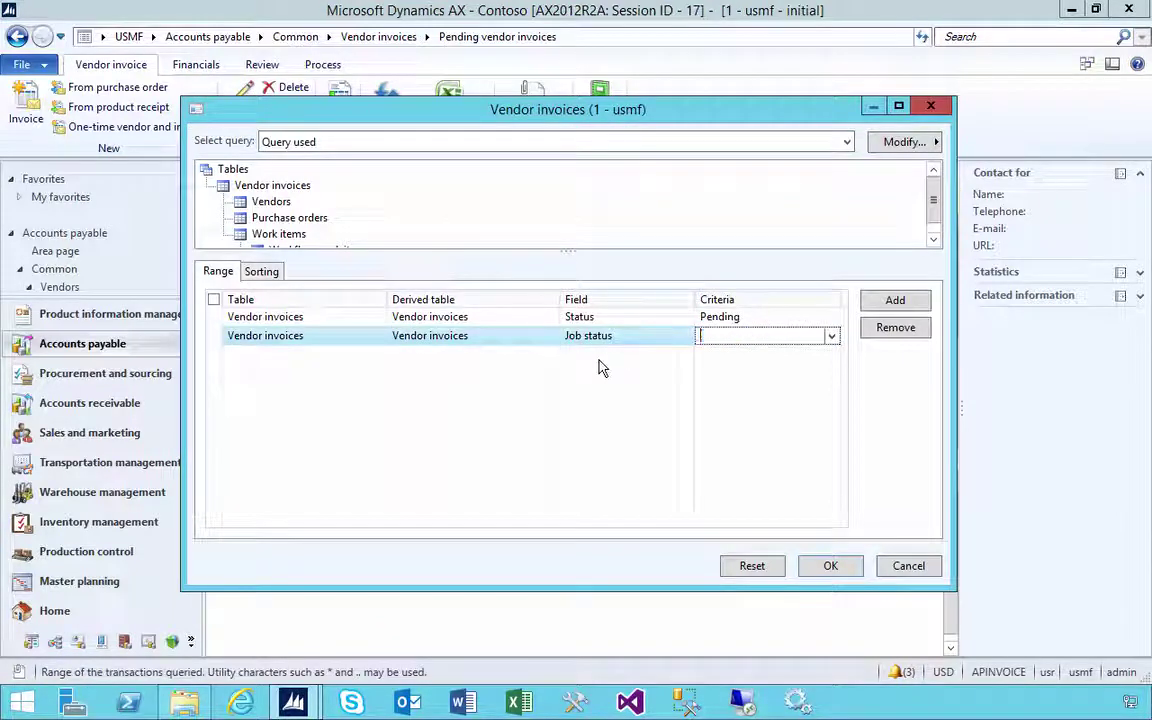
click(829, 567)
Approve vendor X400's pending invoice B2 without a comment and refresh the list.
scroll(418, 370, down, 3)
scroll(405, 374, down, 3)
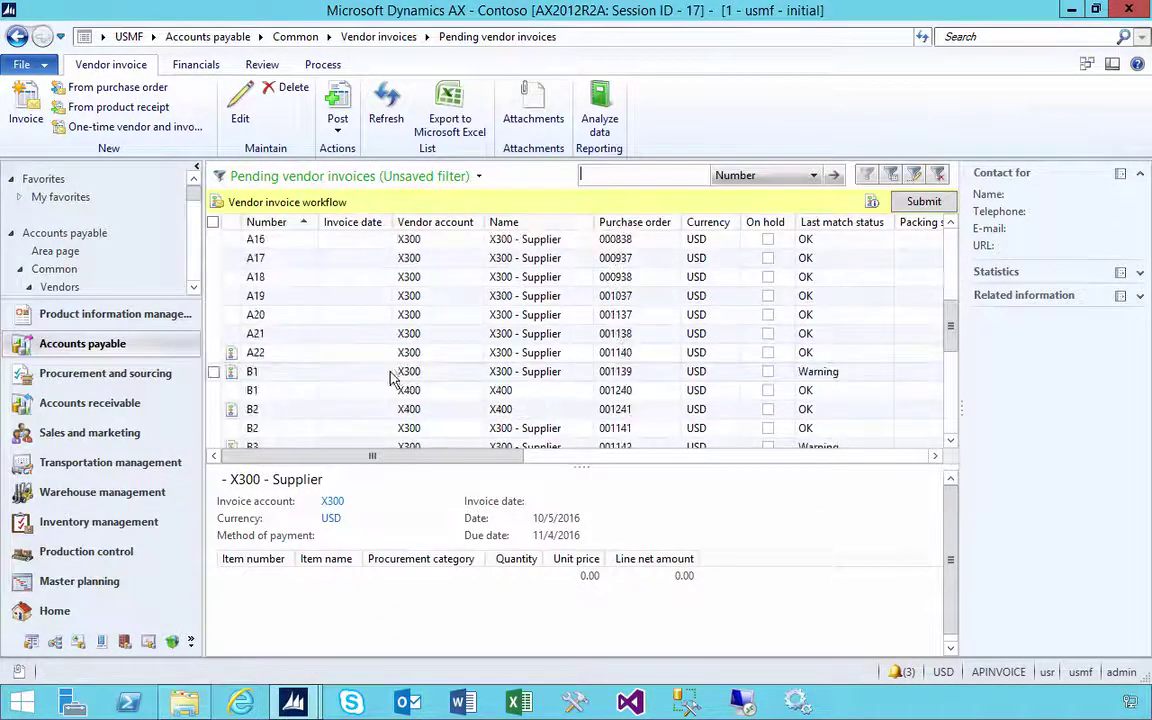
click(358, 410)
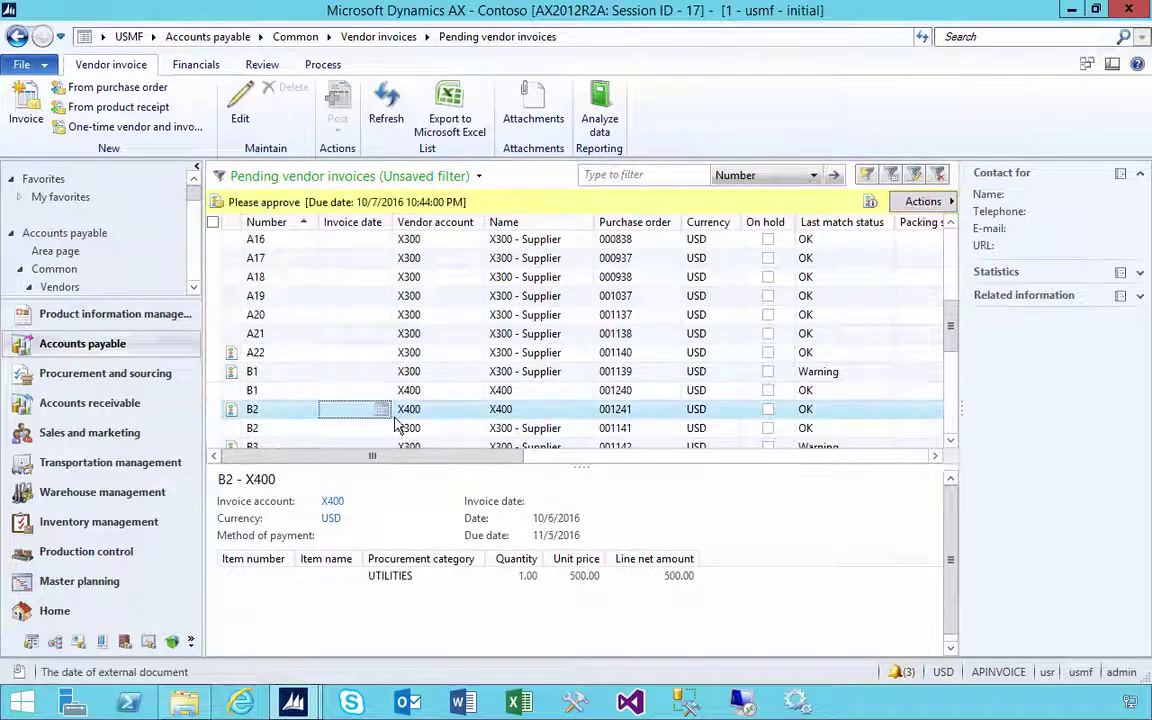
click(940, 205)
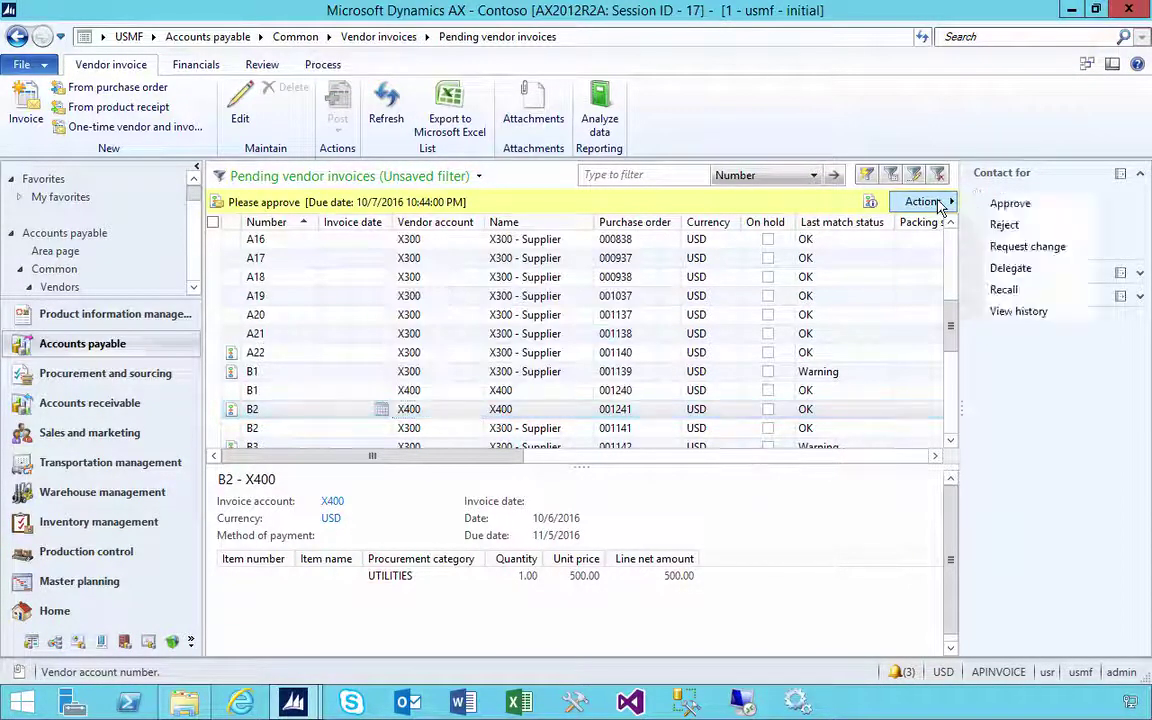
click(1010, 204)
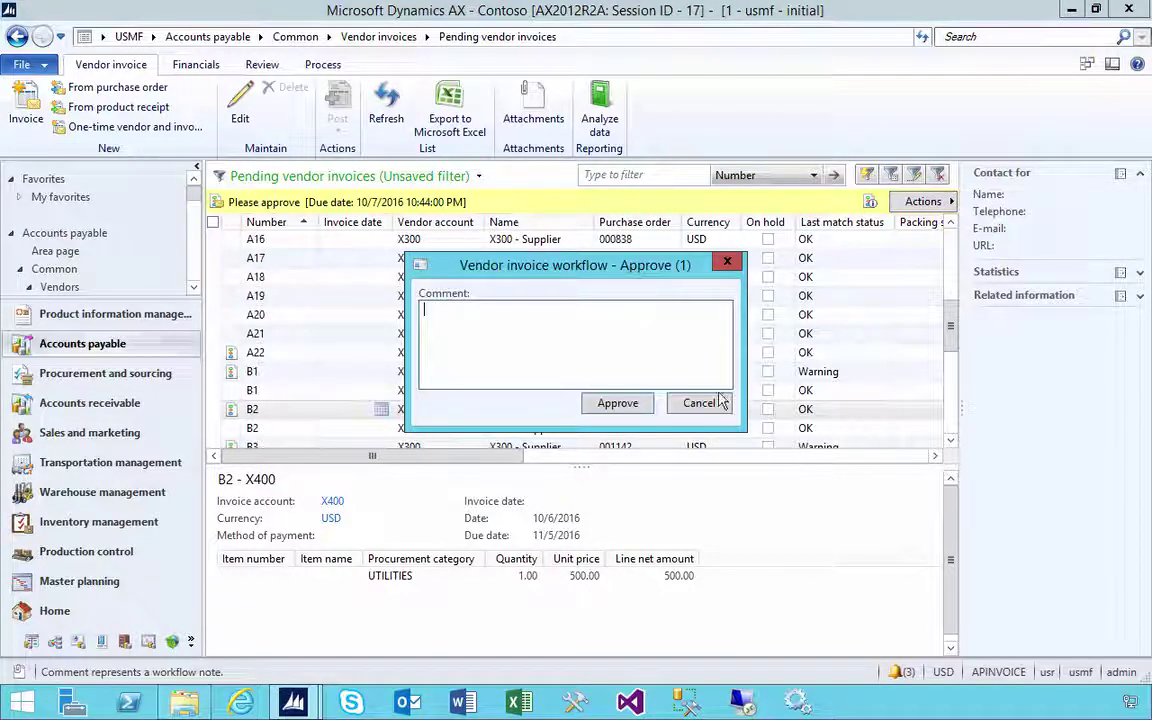
click(618, 403)
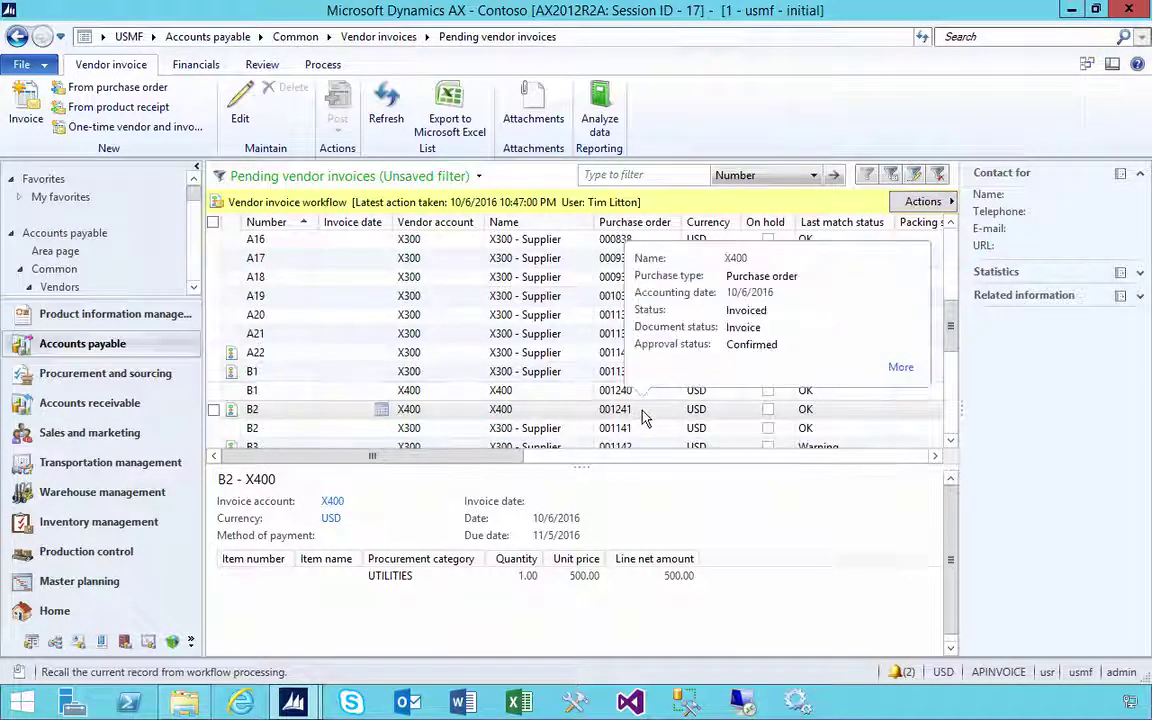
click(386, 112)
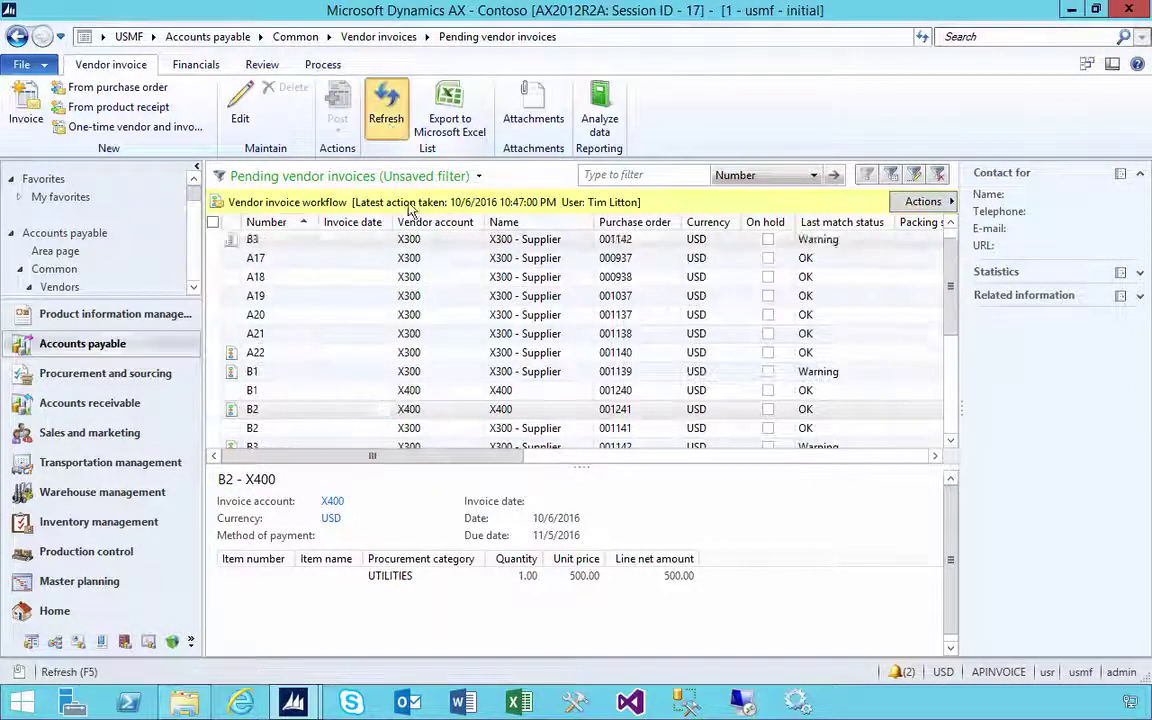
click(408, 395)
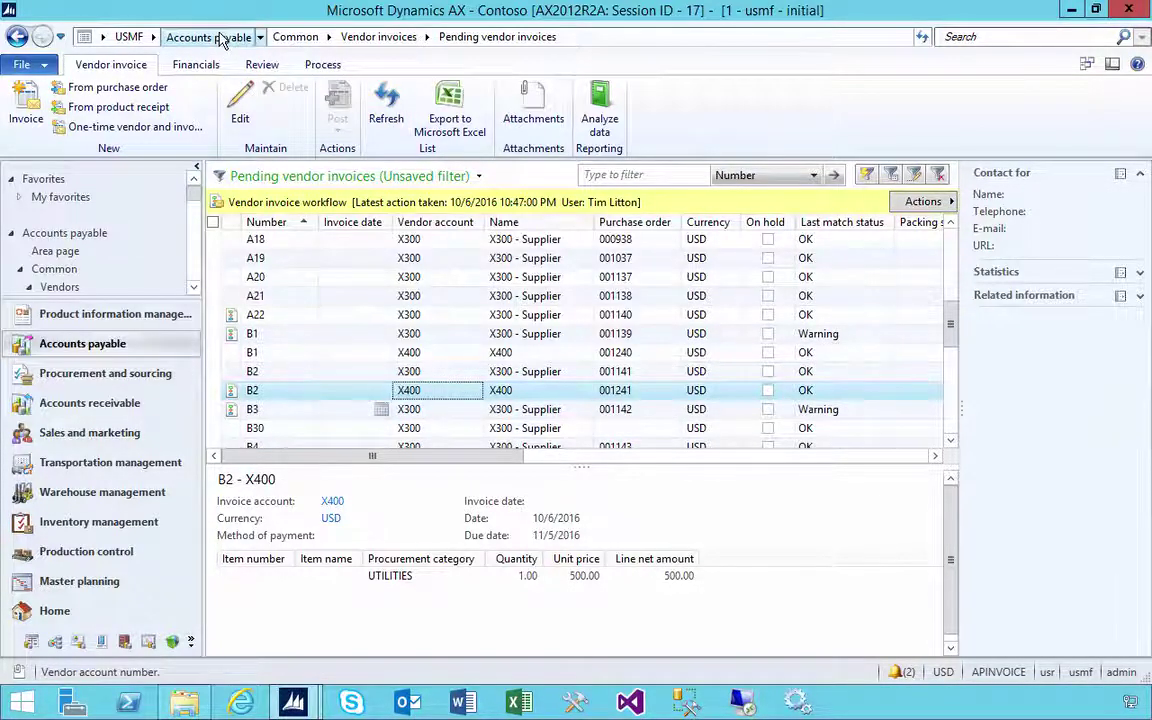
Open version 5.0.0.0 of the Vendor invoice workflow from the accounts payable workflows in the workflow editor.
click(221, 39)
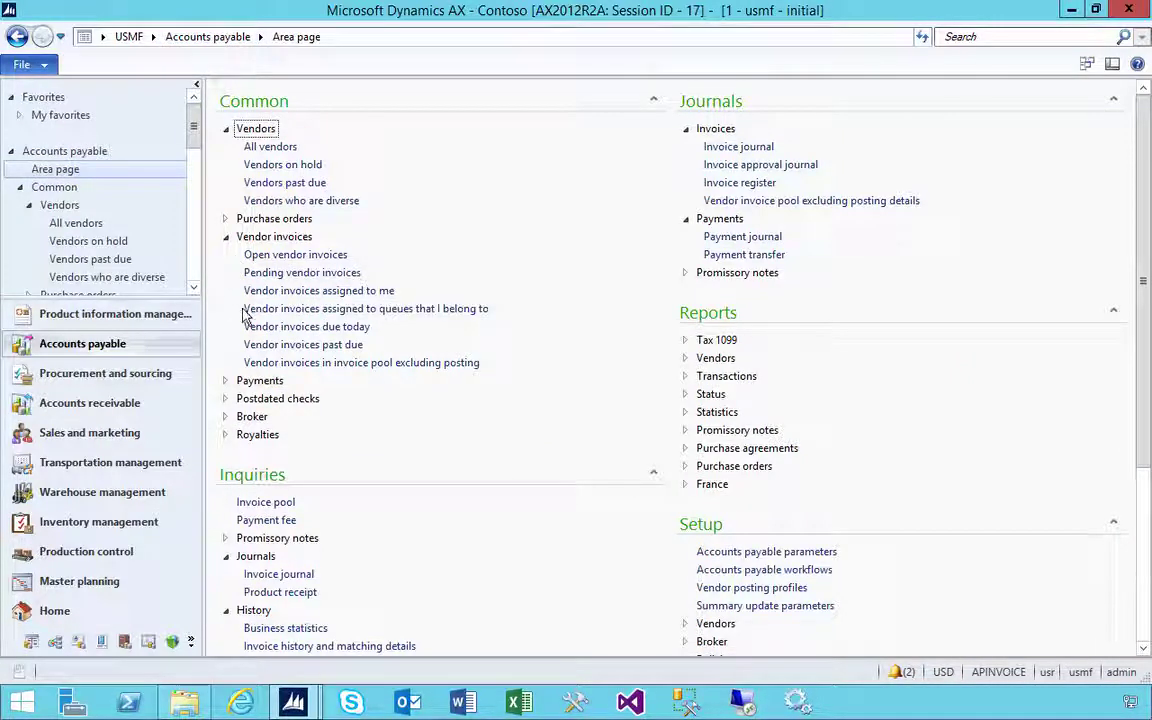
click(754, 572)
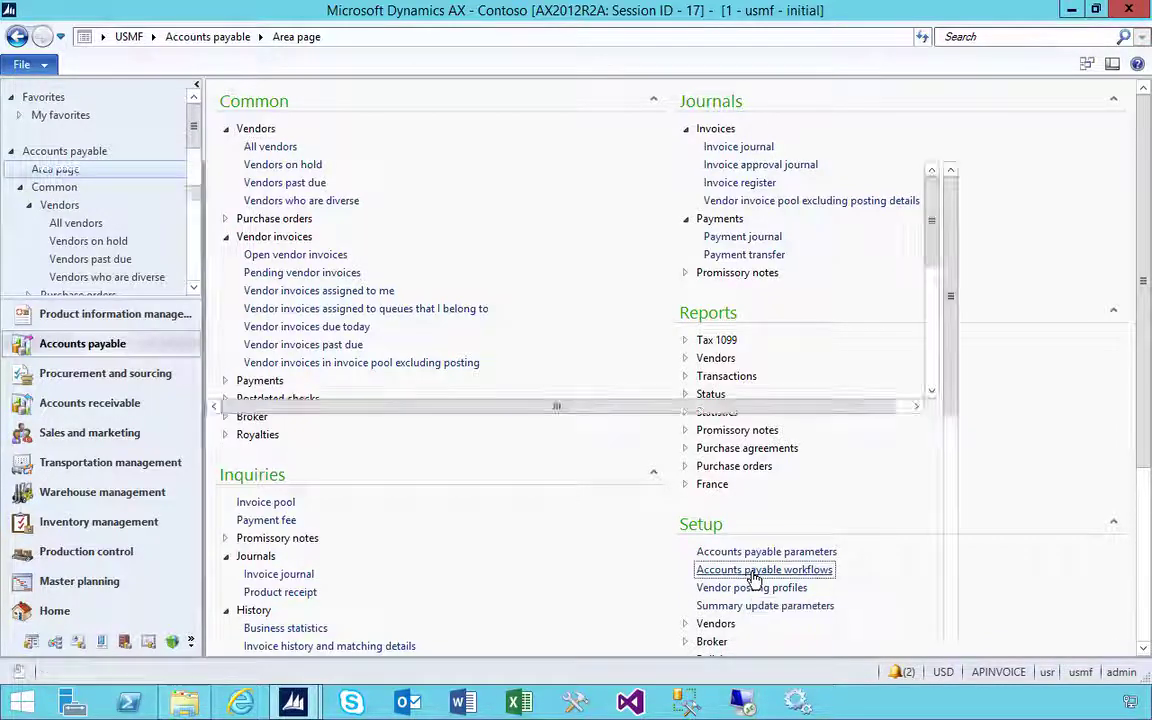
click(412, 240)
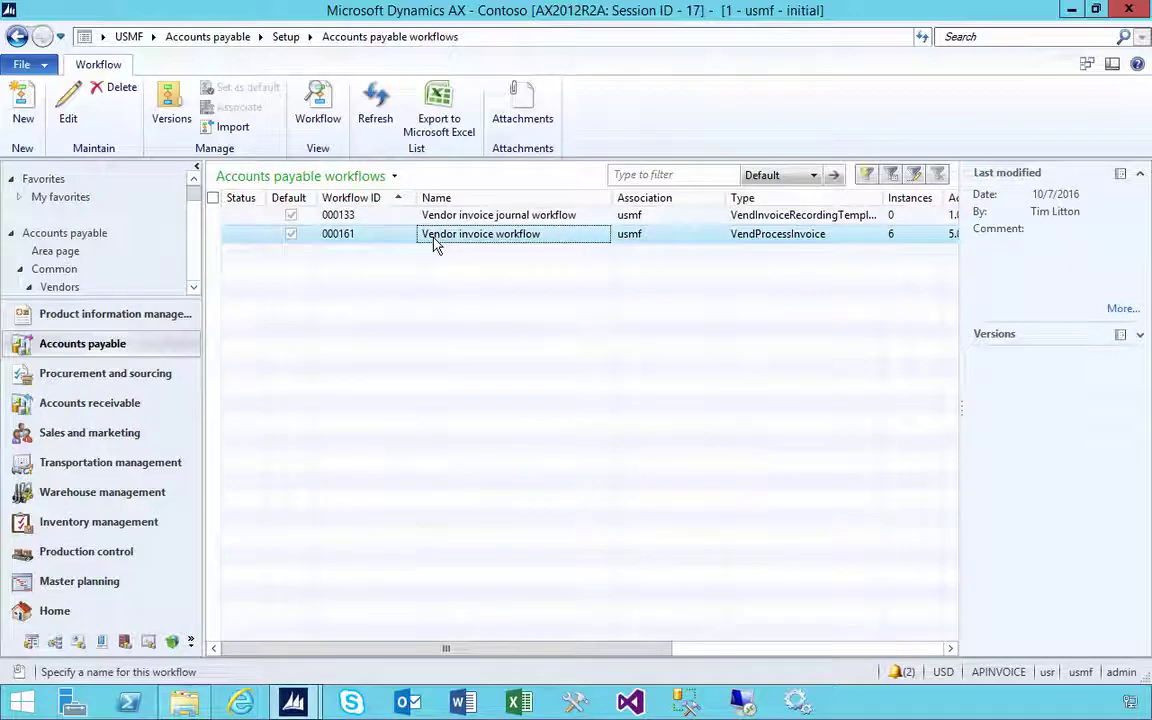
click(166, 109)
click(390, 347)
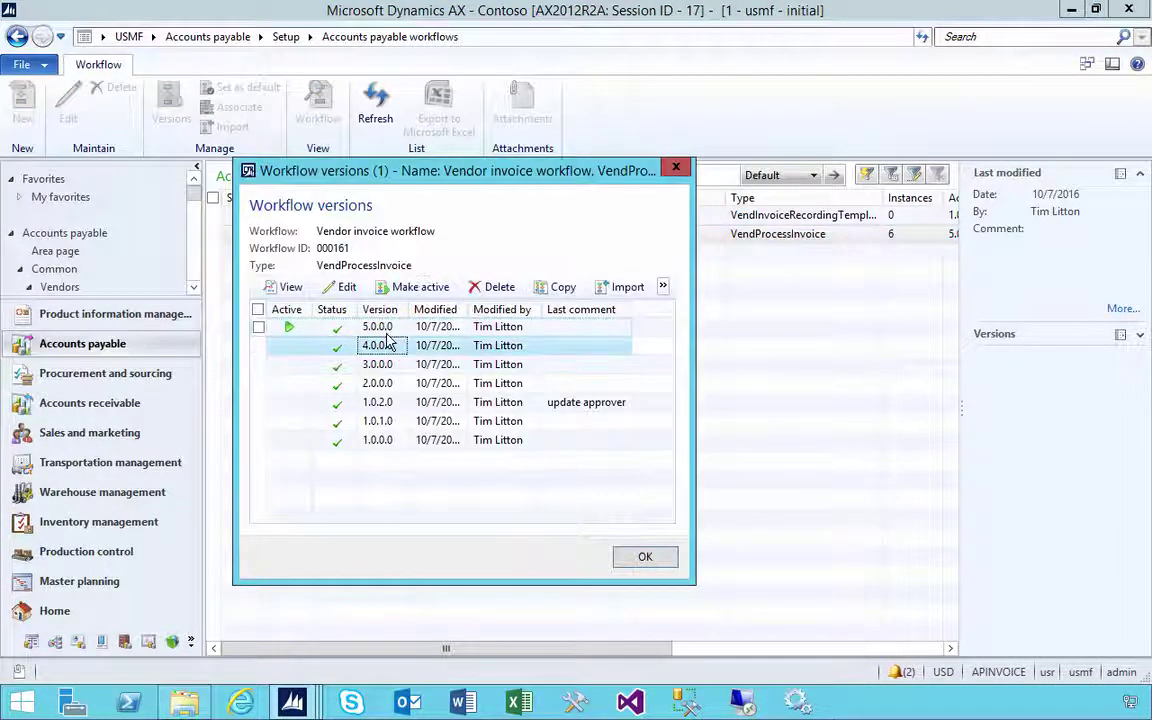
key(Up)
click(390, 347)
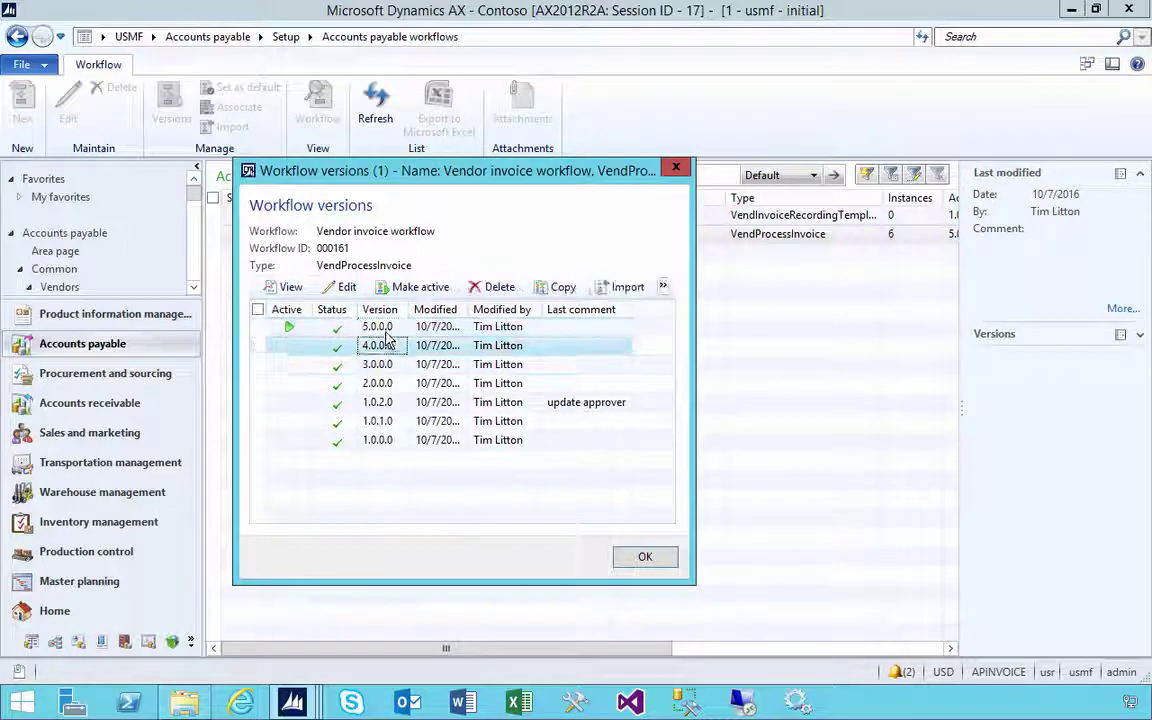
key(Up)
click(347, 288)
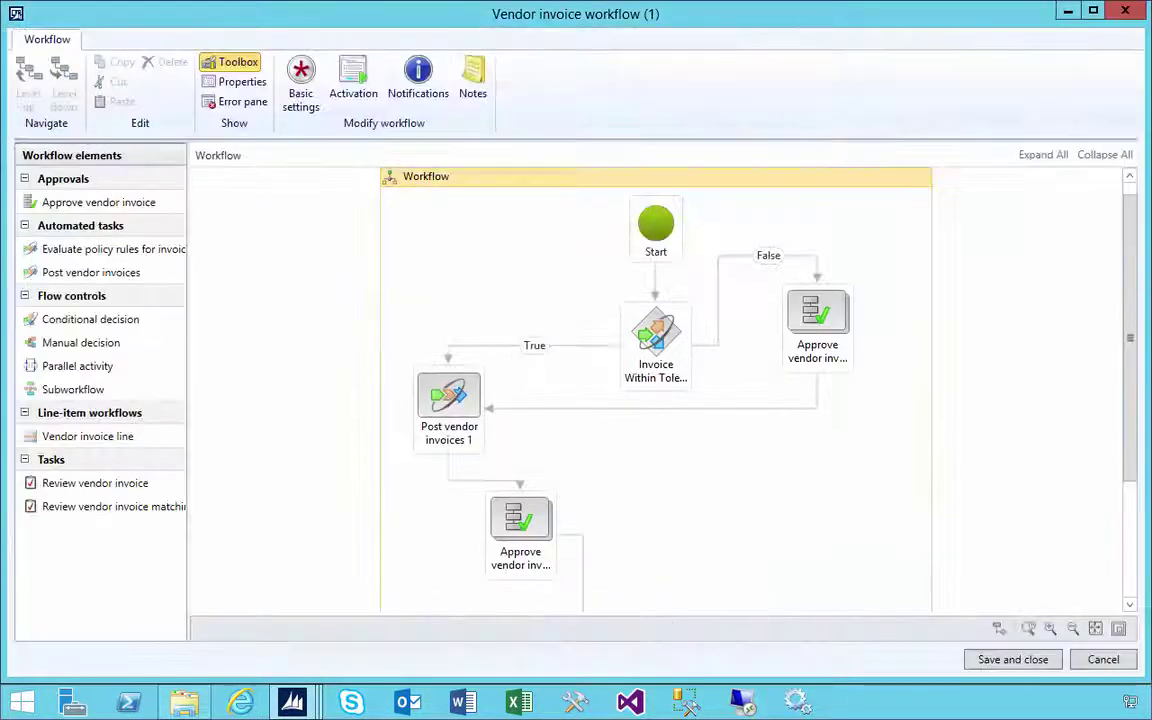
Examine the Post vendor invoices 1 task and the approval following it in the workflow, and close the editor without saving.
click(428, 420)
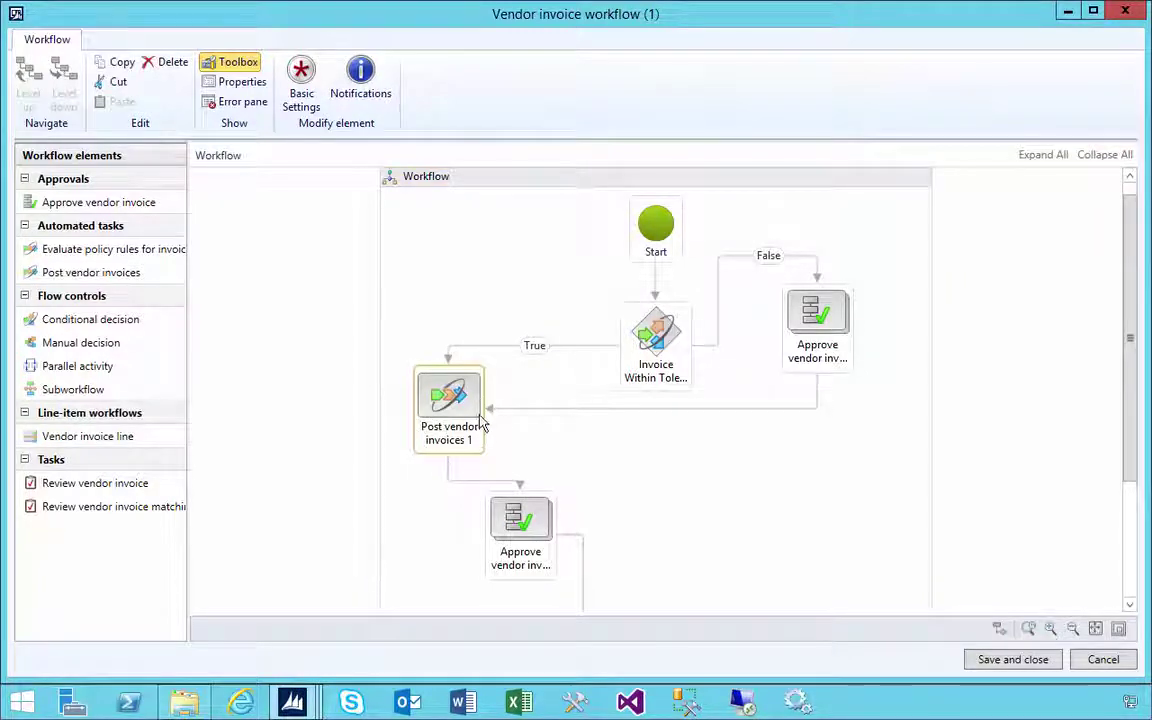
click(522, 532)
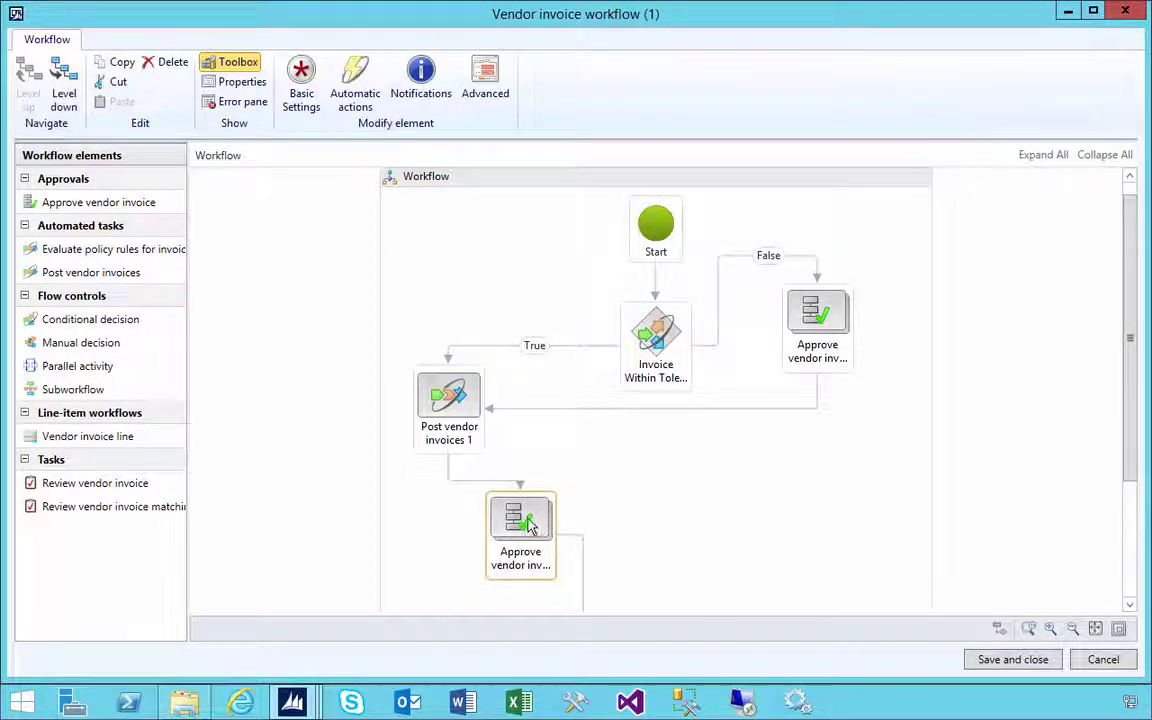
drag(1129, 478, 1129, 522)
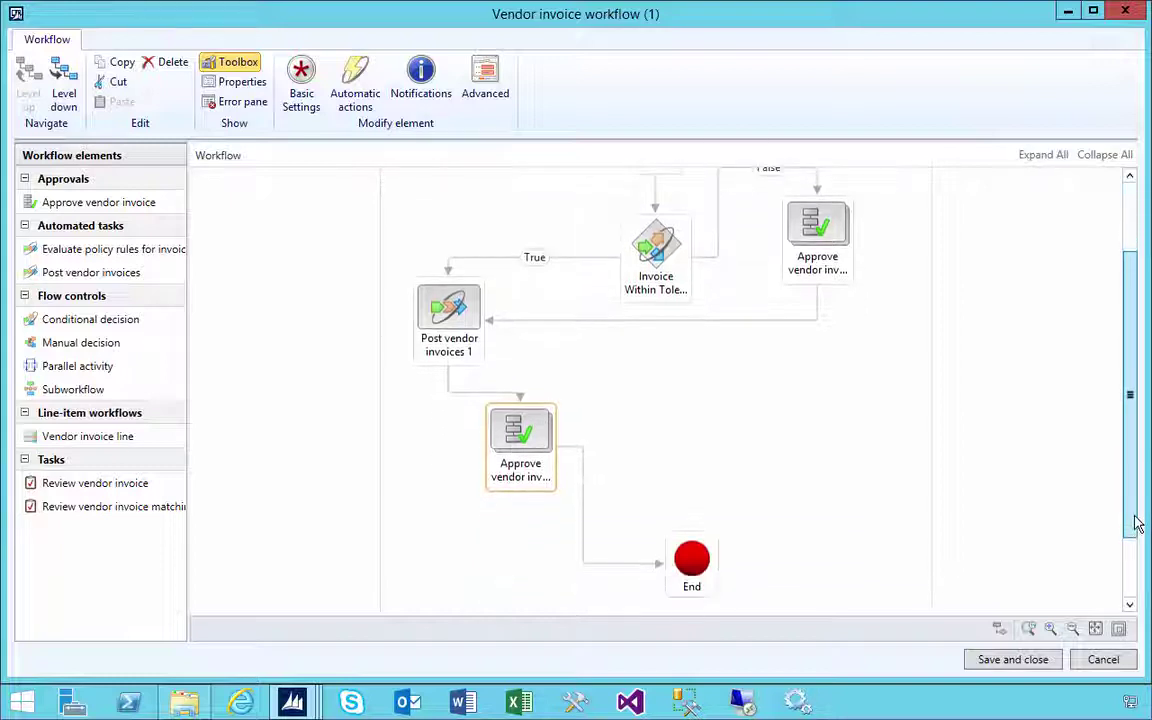
click(462, 328)
click(530, 448)
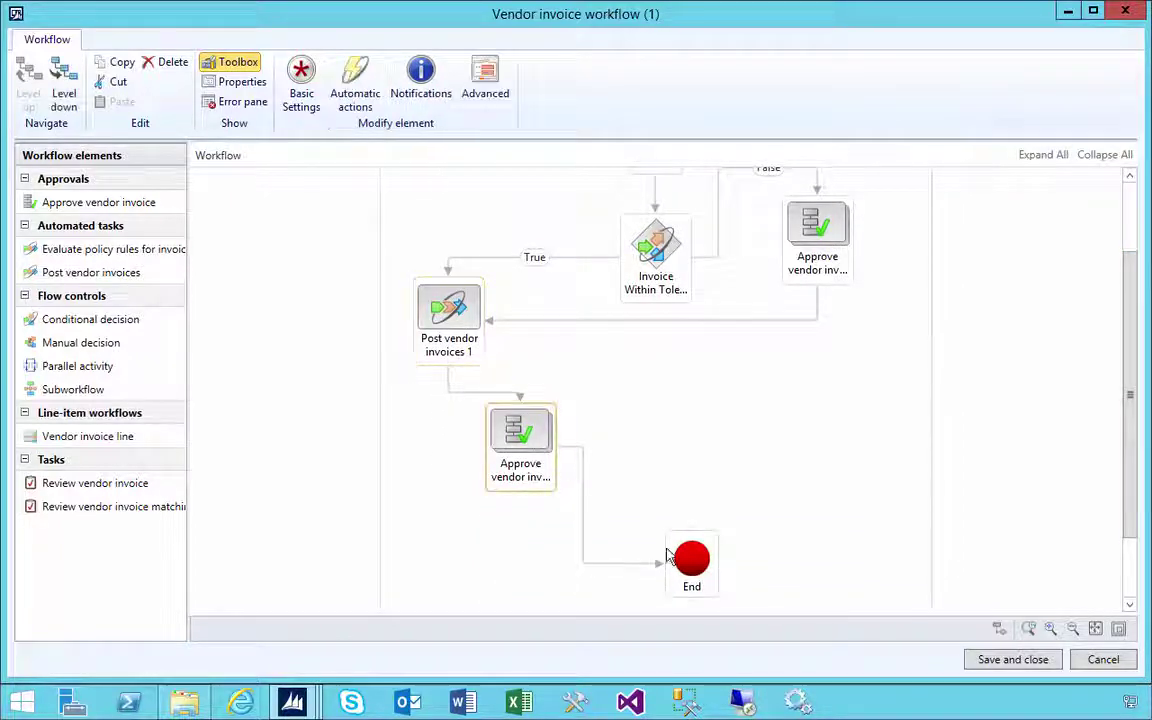
click(1103, 660)
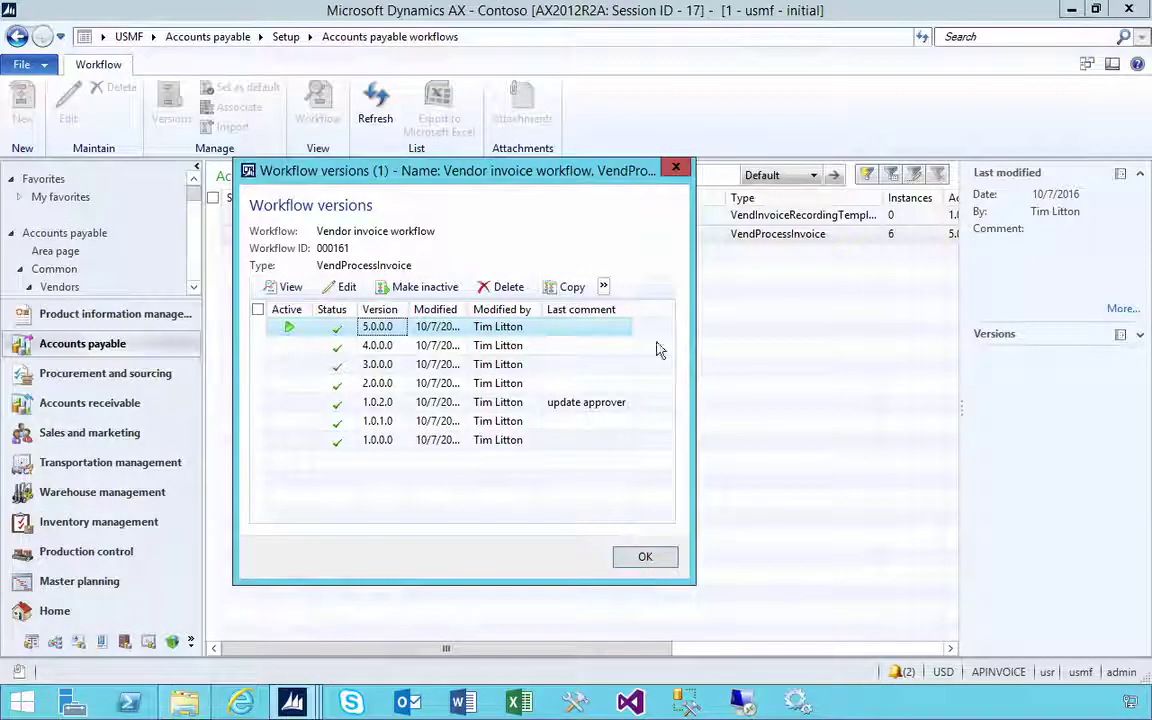
click(671, 171)
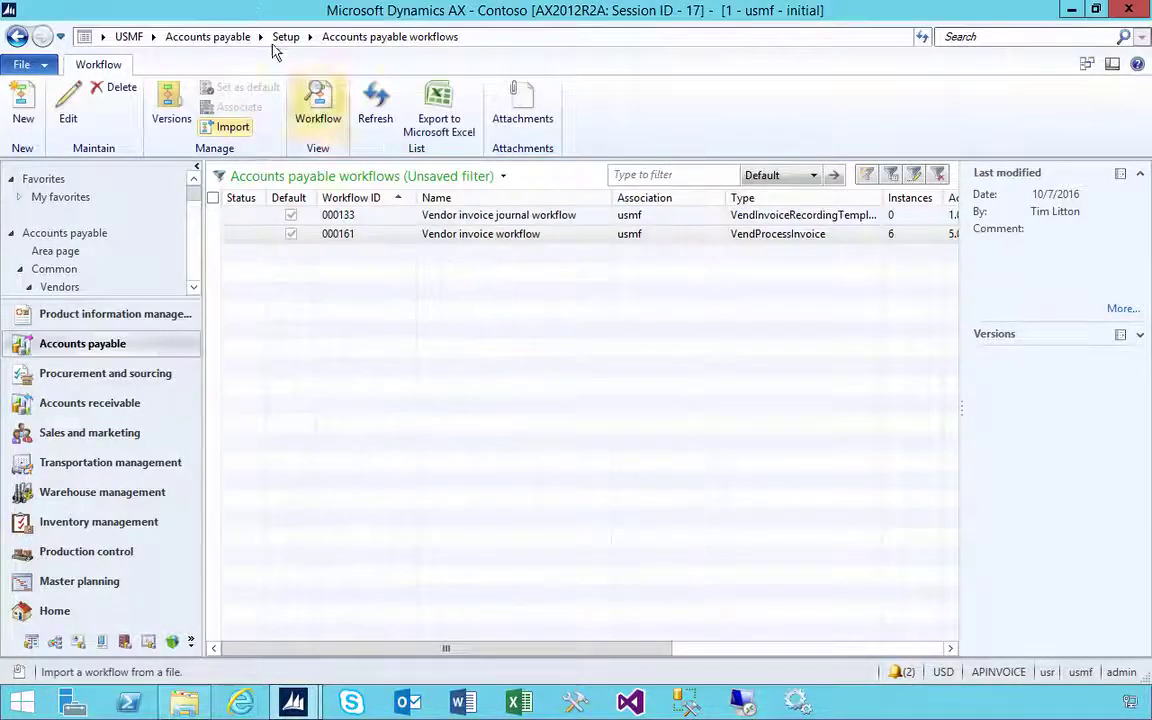
Filter the open vendor invoices to vendor account X400 and select invoice B2.
click(212, 37)
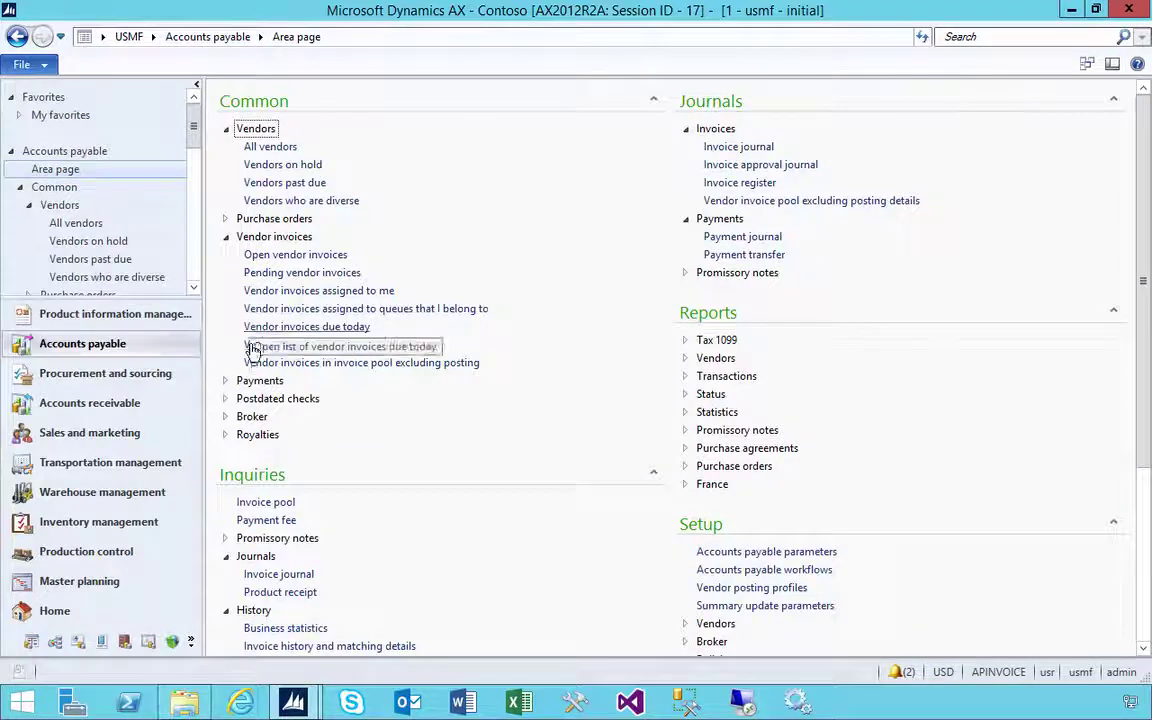
click(250, 237)
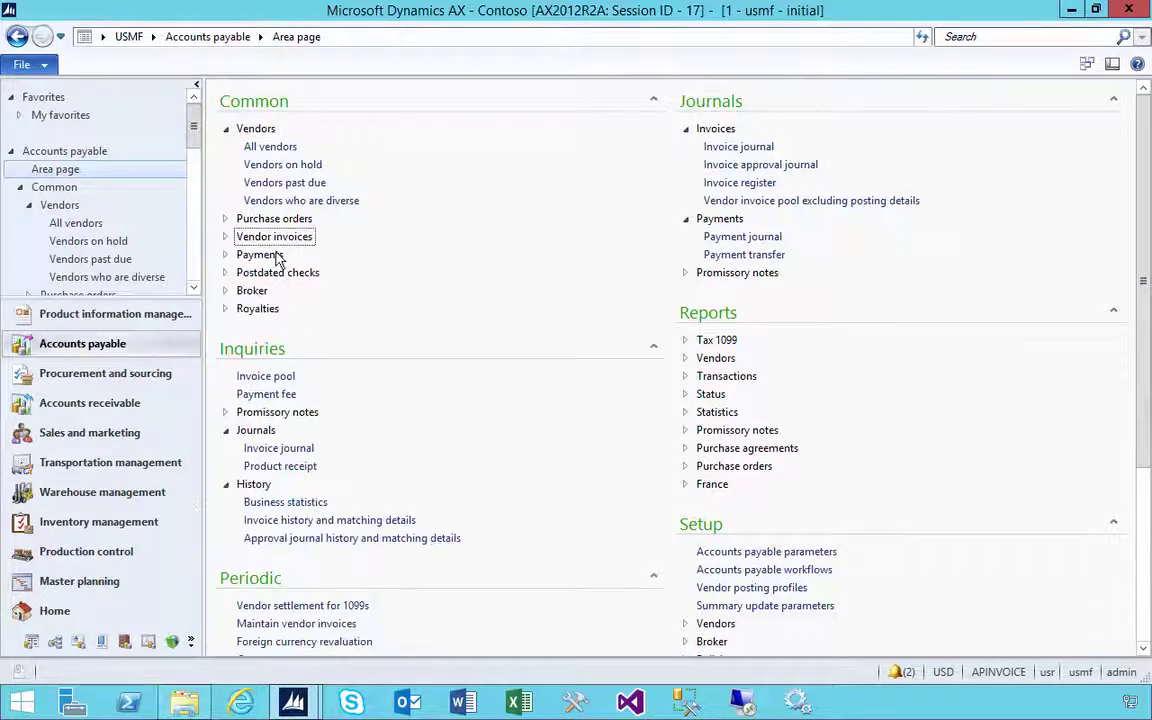
click(250, 237)
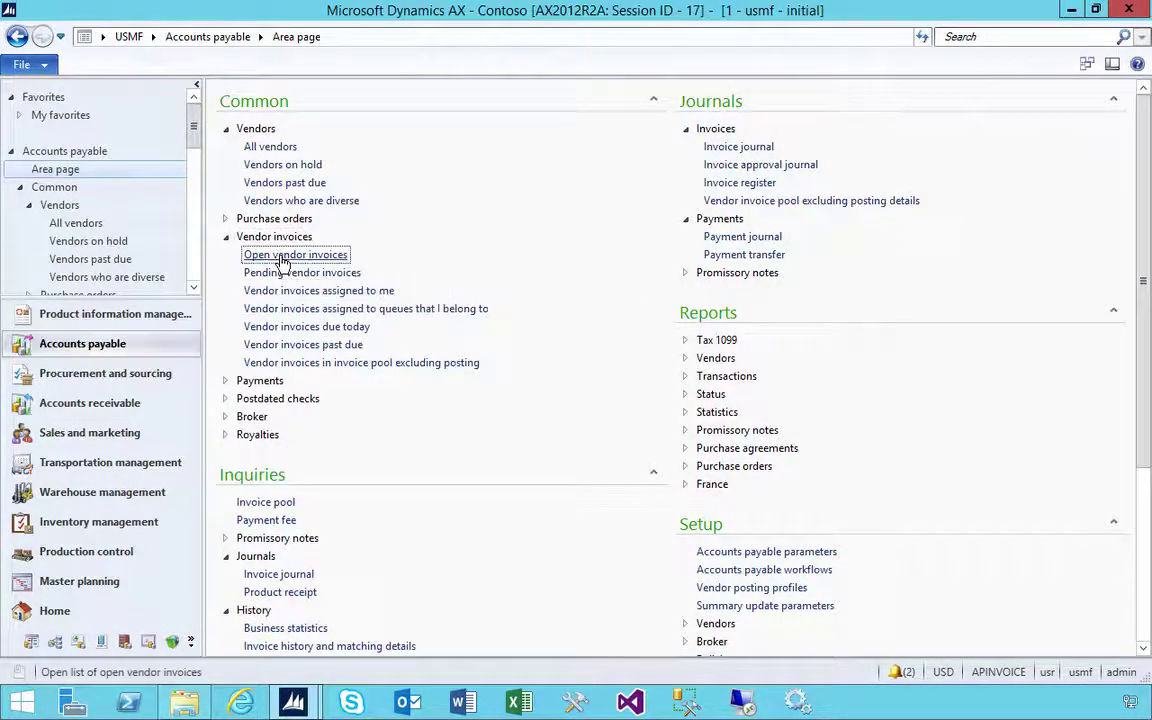
click(283, 256)
right_click(388, 372)
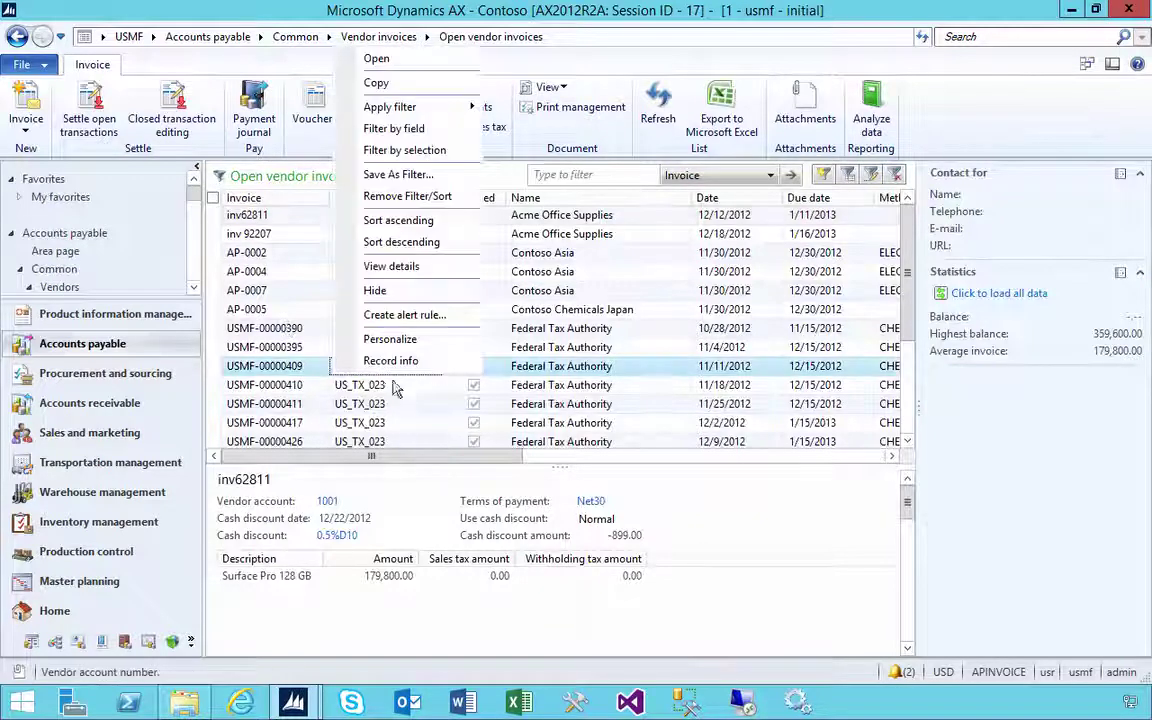
click(396, 132)
text(X400)
key(Return)
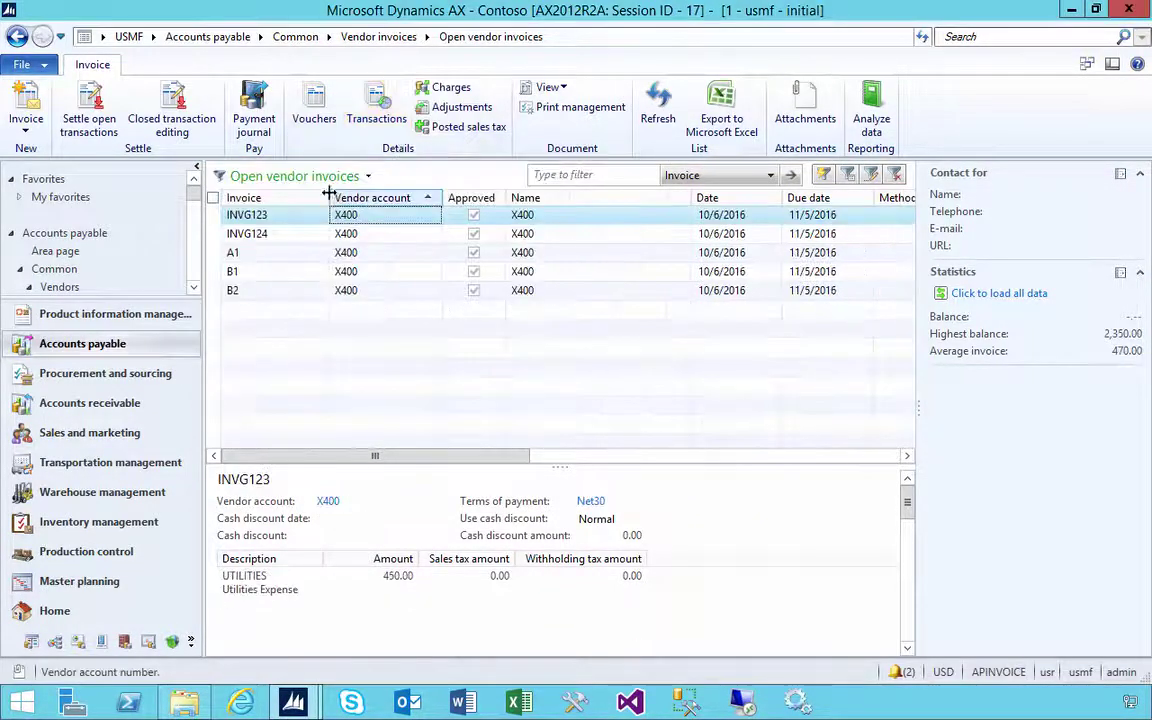
click(279, 293)
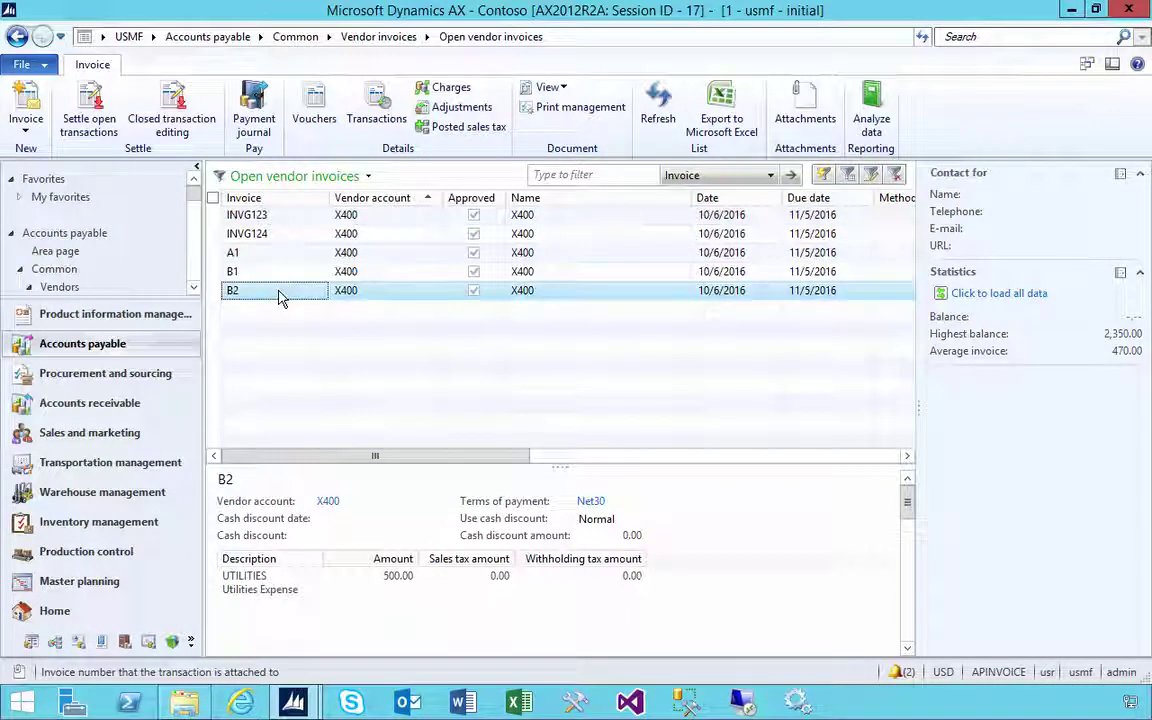
Clear the Approved mark on the posted vendor transaction for invoice B2, close its details and refresh the open vendor invoices list.
double_click(279, 293)
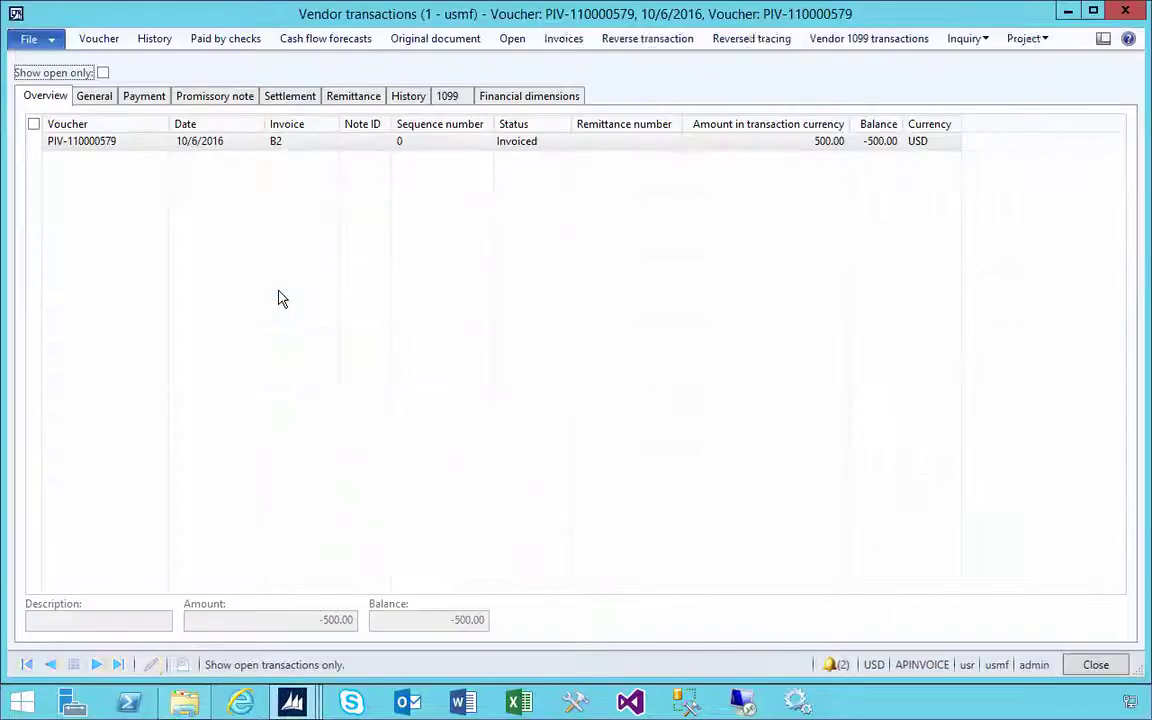
click(105, 95)
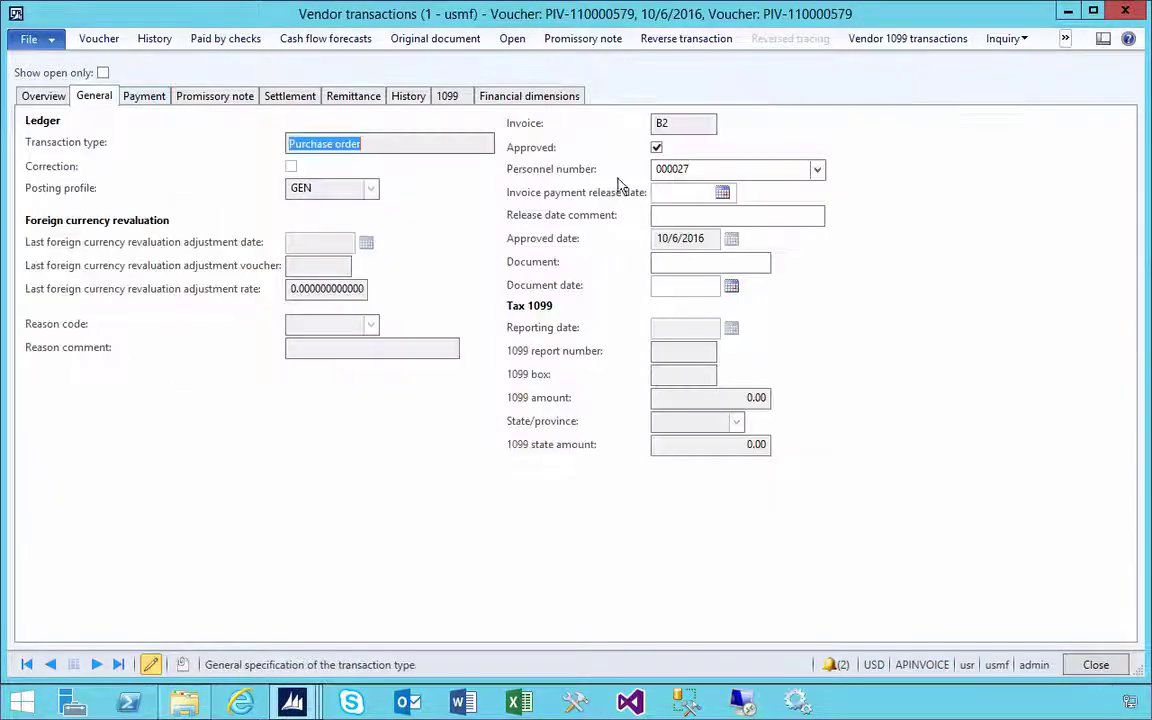
click(656, 147)
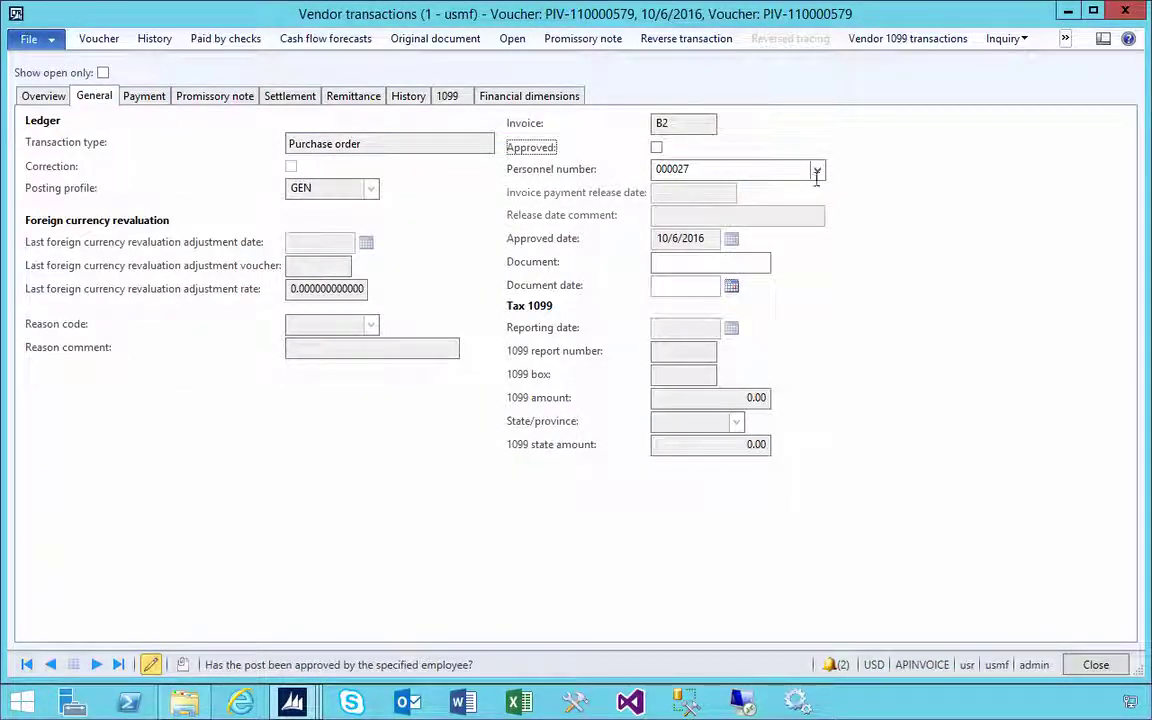
click(1118, 12)
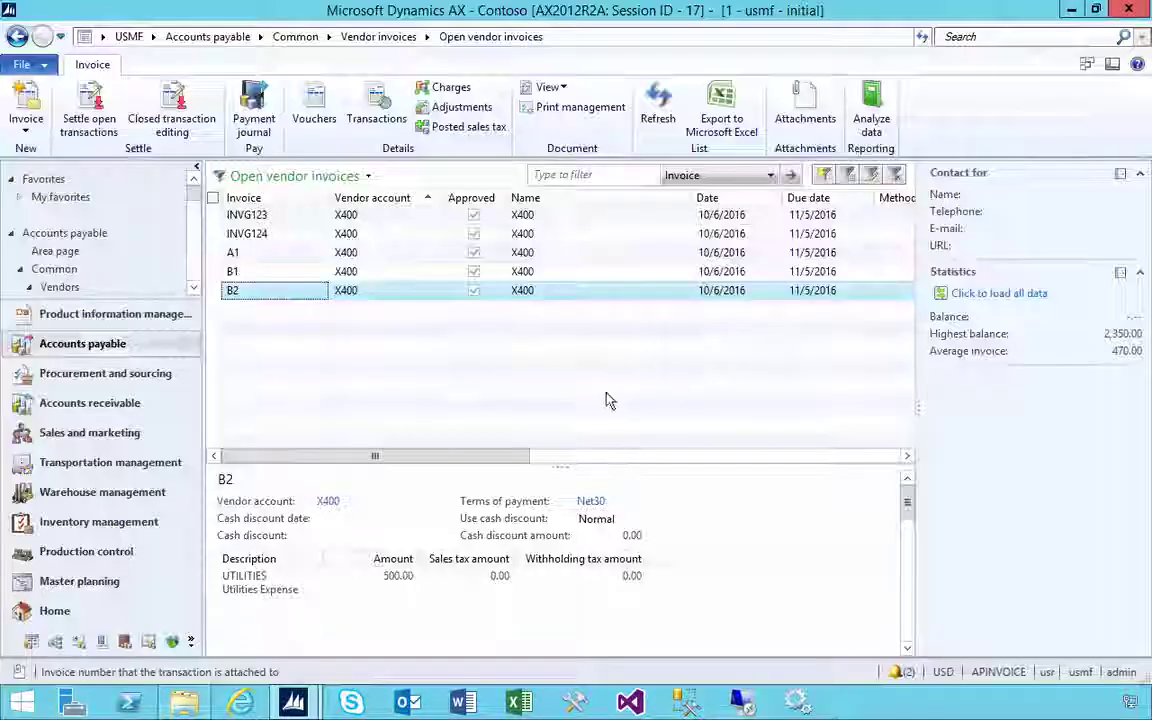
click(659, 113)
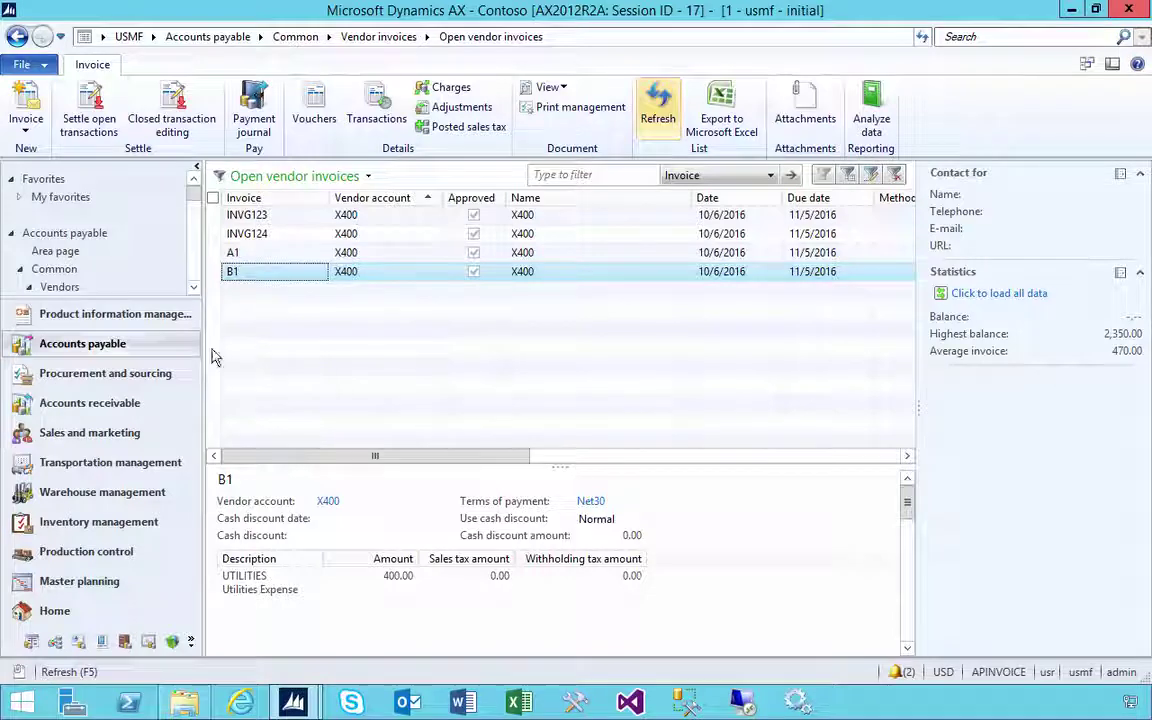
Open the list of accounts payable workflows and select the Vendor invoice workflow.
mouse_move(305, 705)
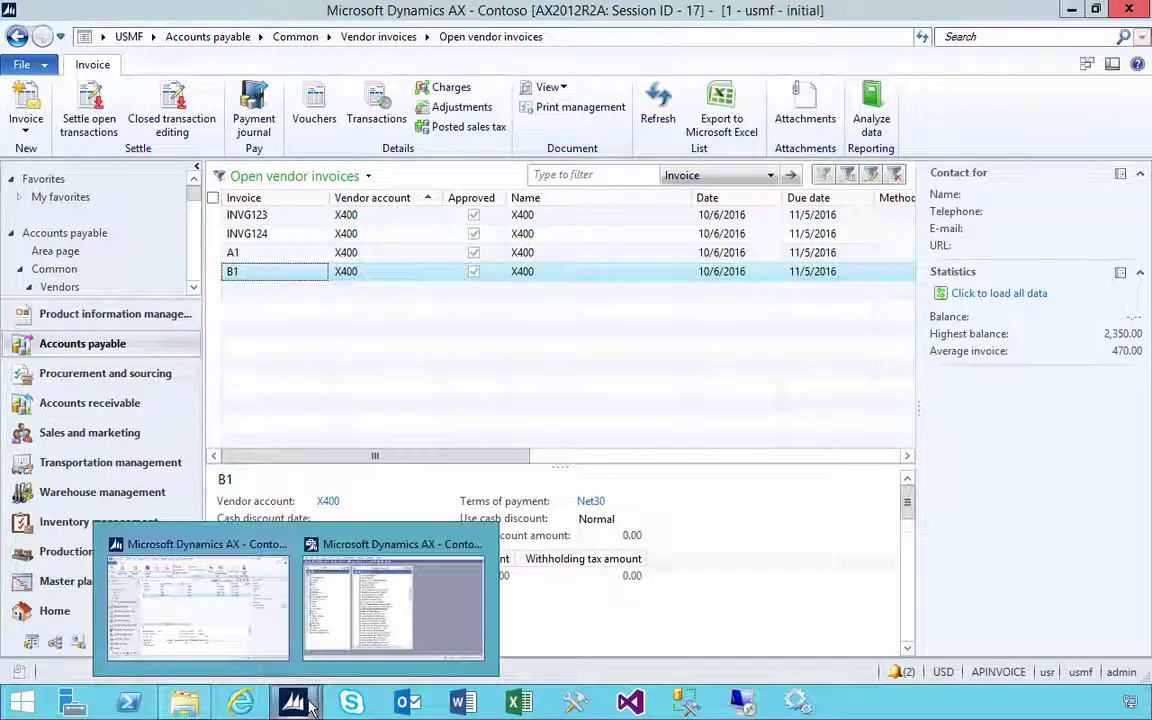
click(658, 110)
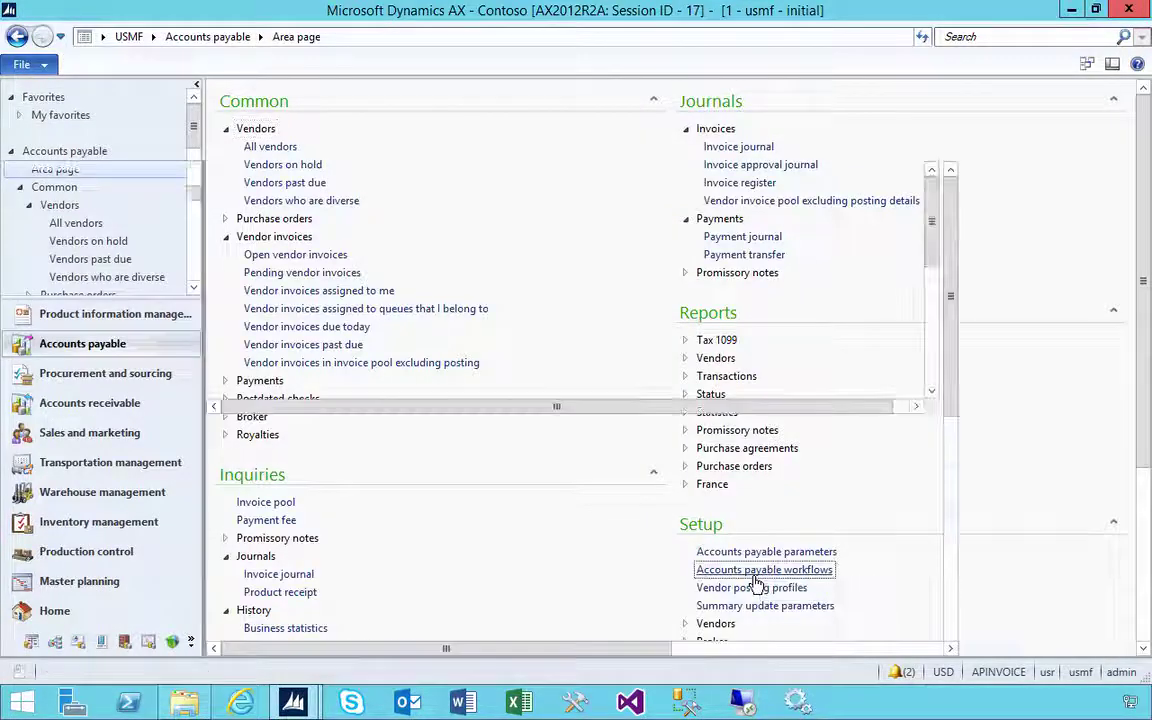
click(756, 578)
click(452, 235)
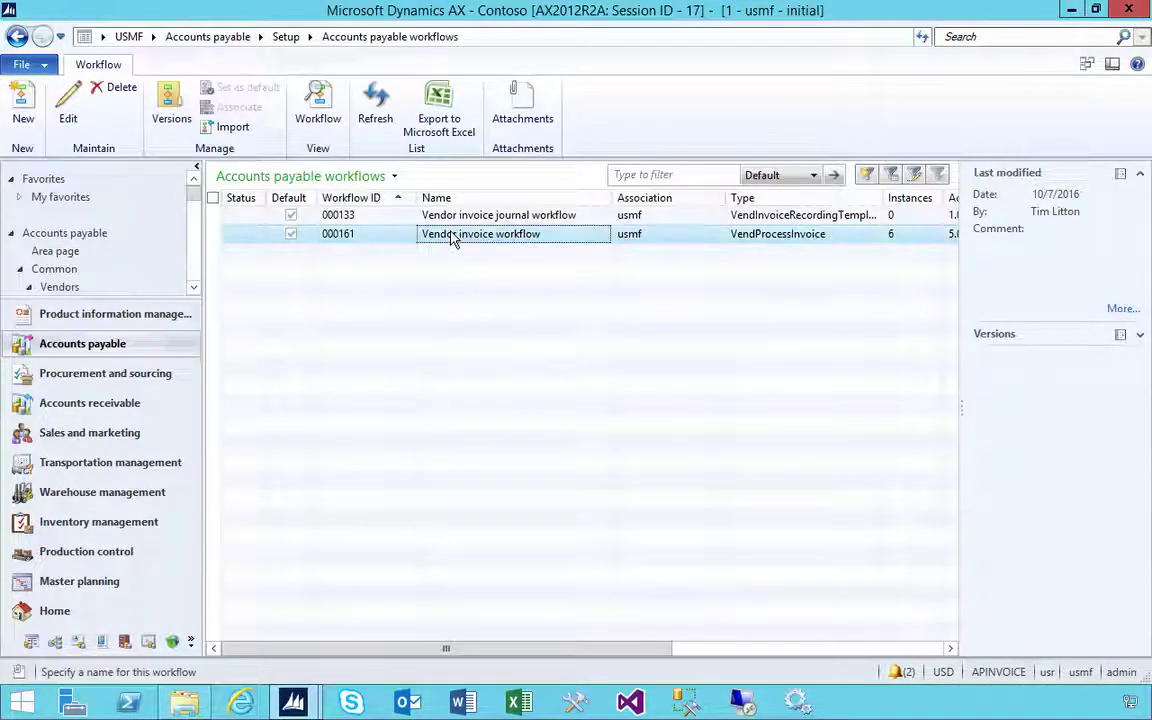